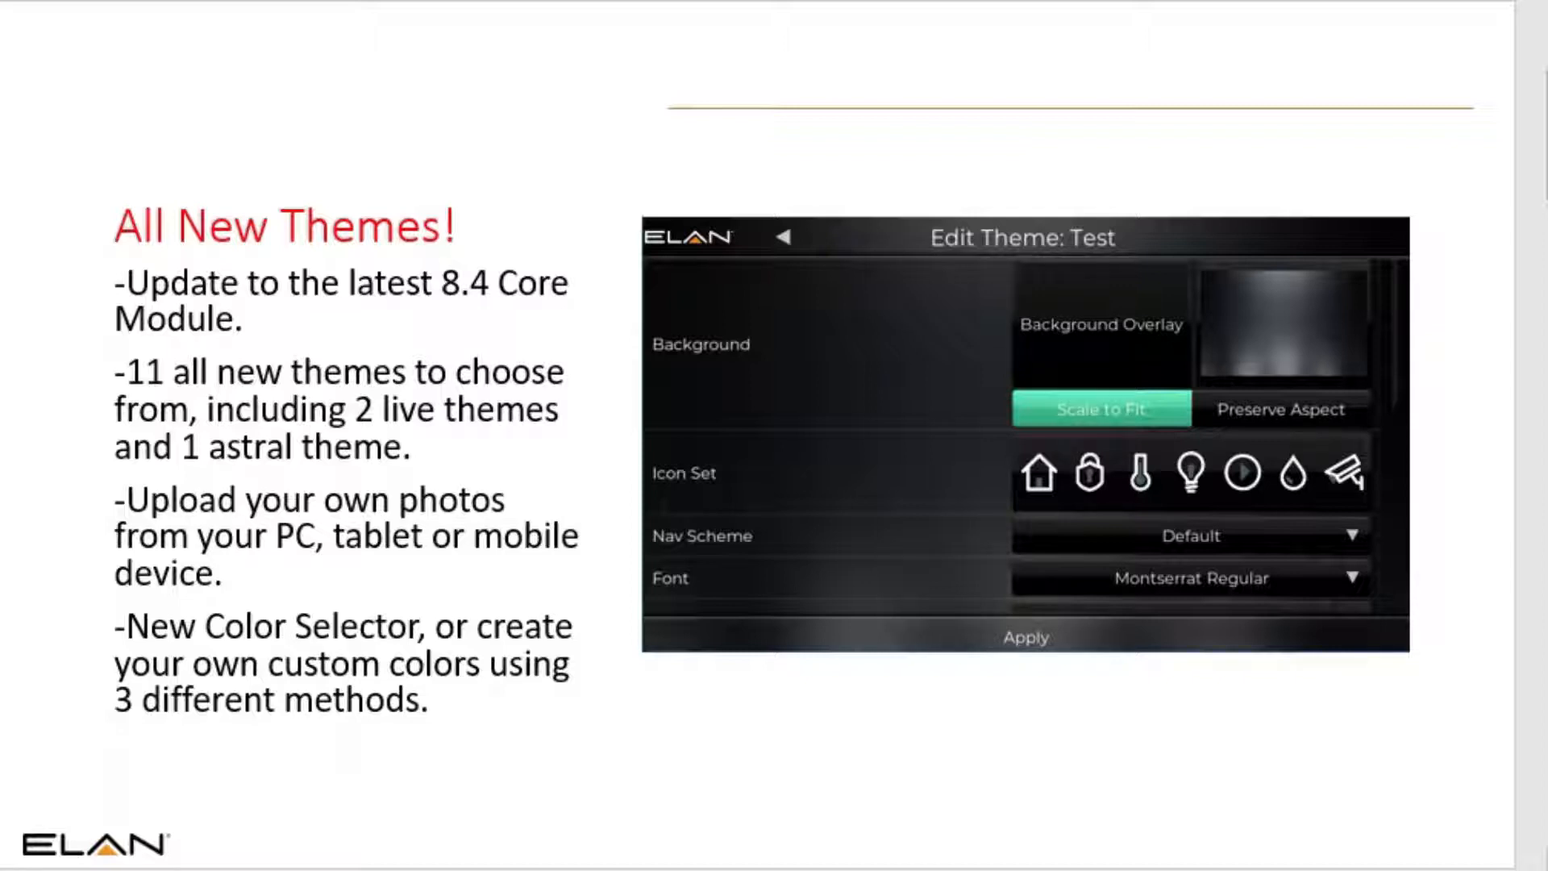
Step: Advance to the live demo slide, switch to the ELAN viewer and open its Settings
key(Page_Down)
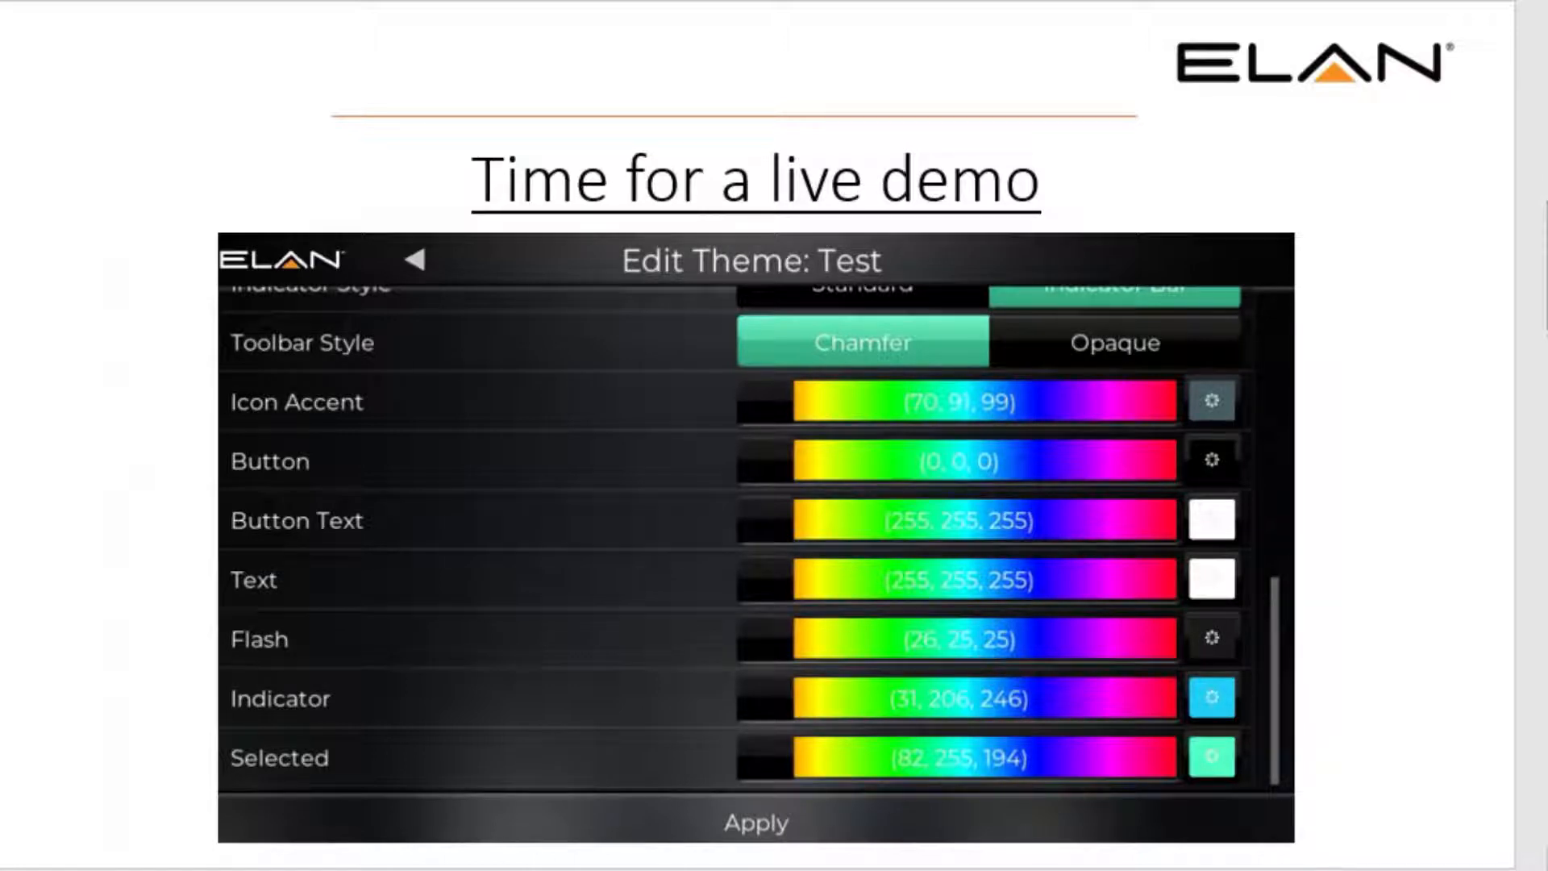
key(alt+Tab)
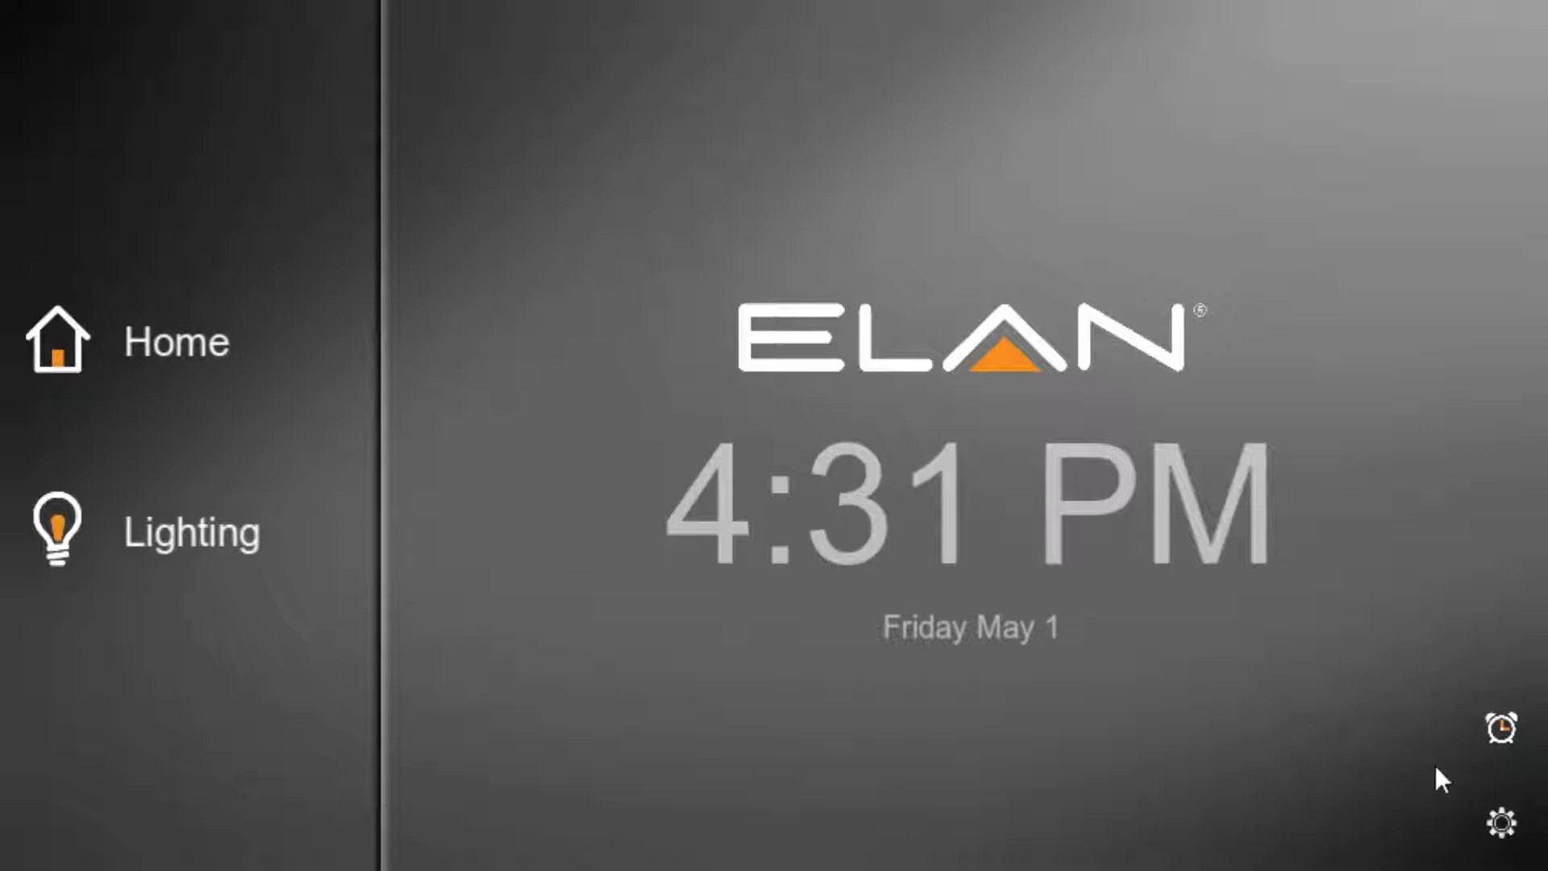
click(1512, 820)
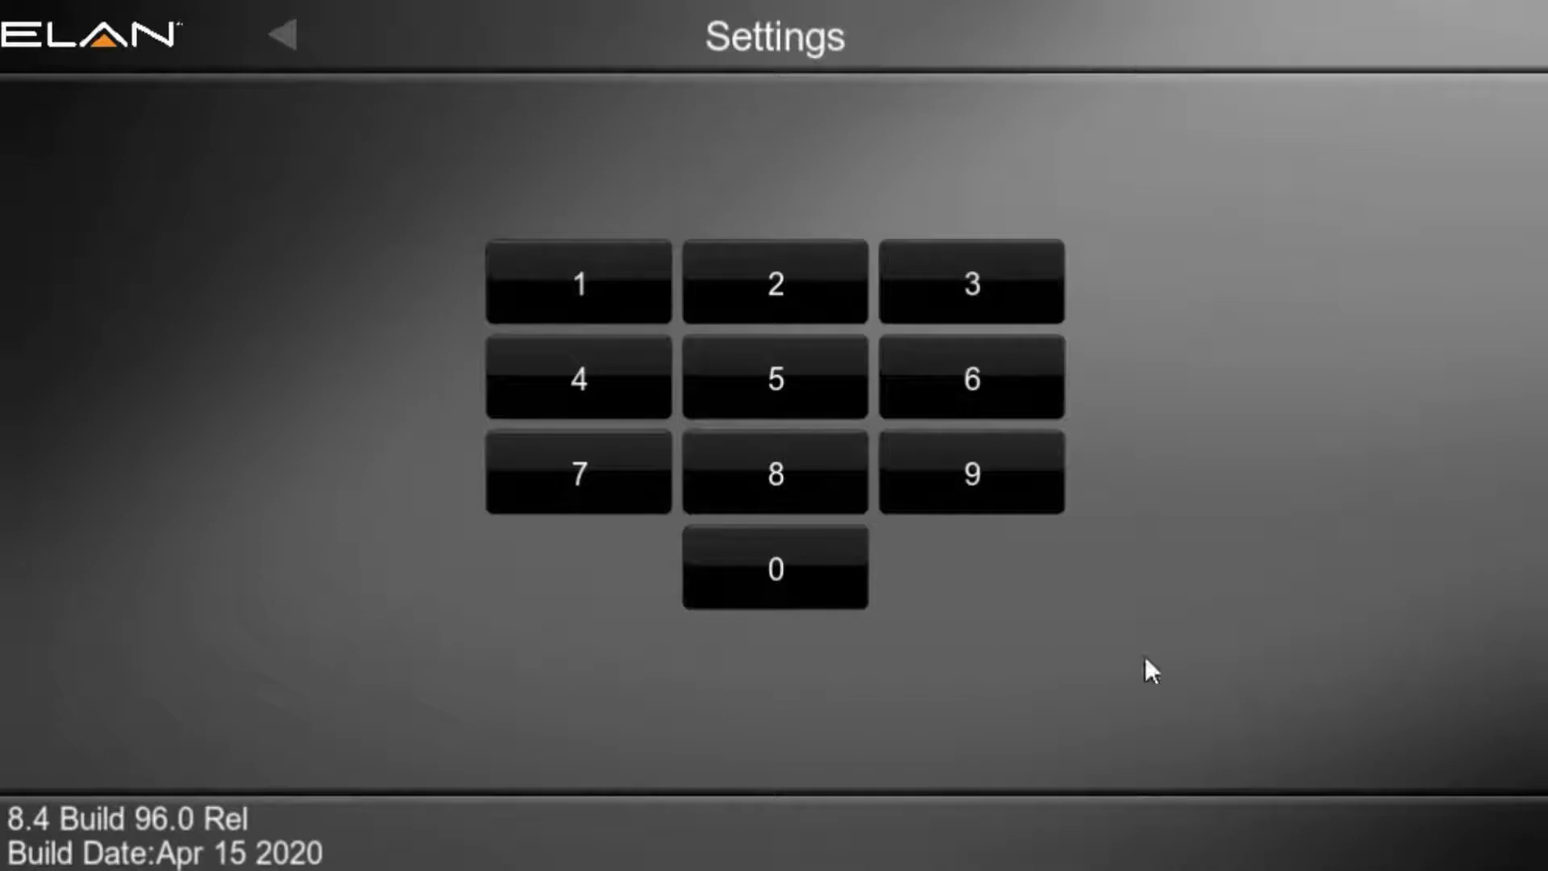
Step: Enter the settings passcode and open the Themes list under Configure this Station
click(584, 274)
click(786, 286)
click(959, 297)
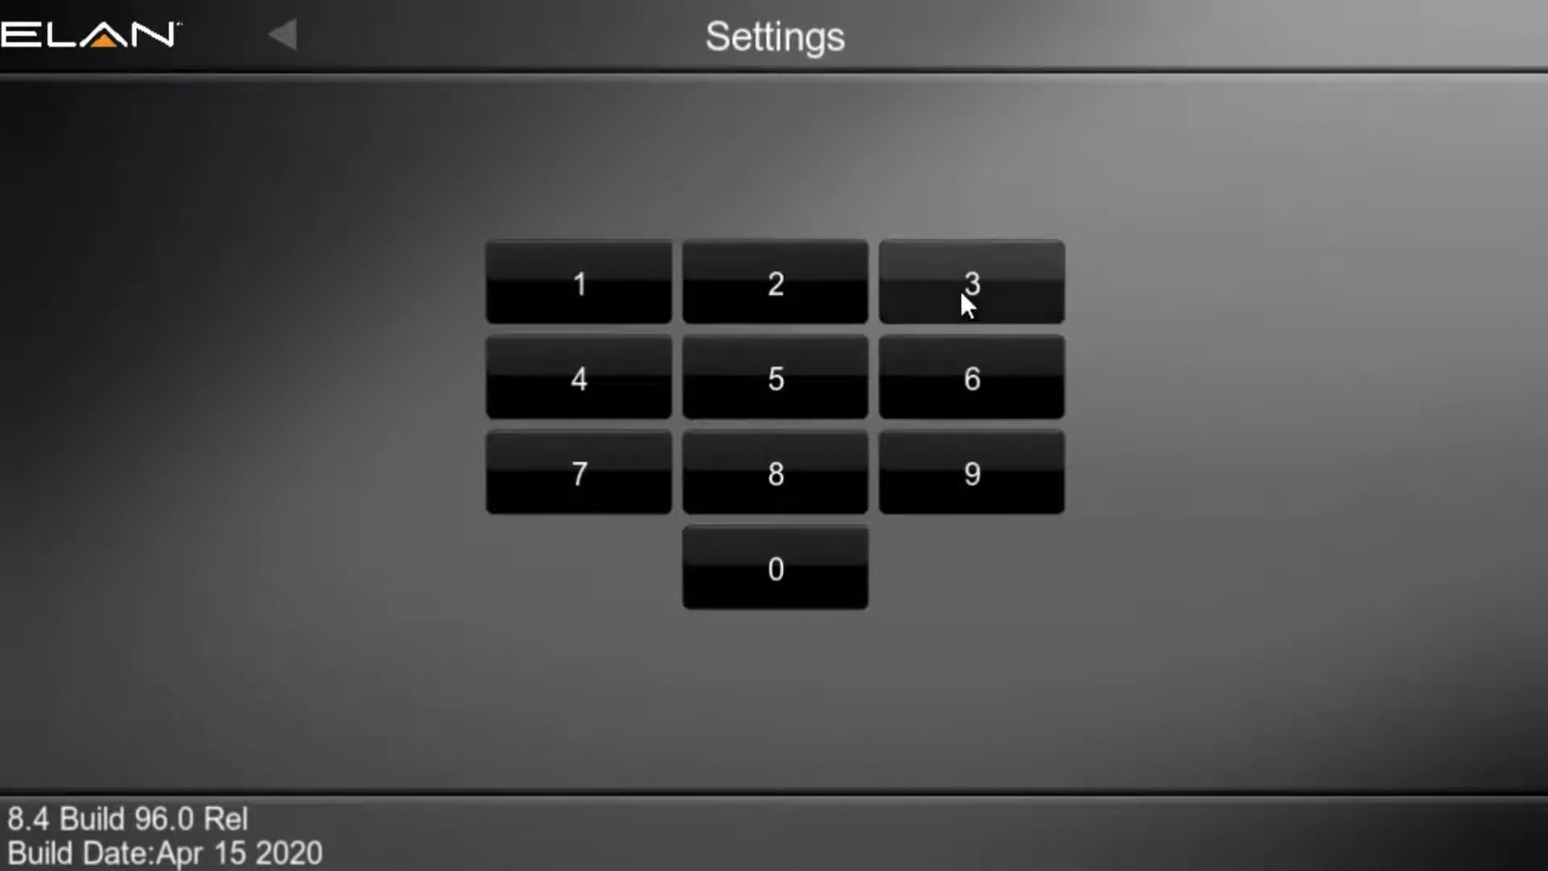
click(545, 385)
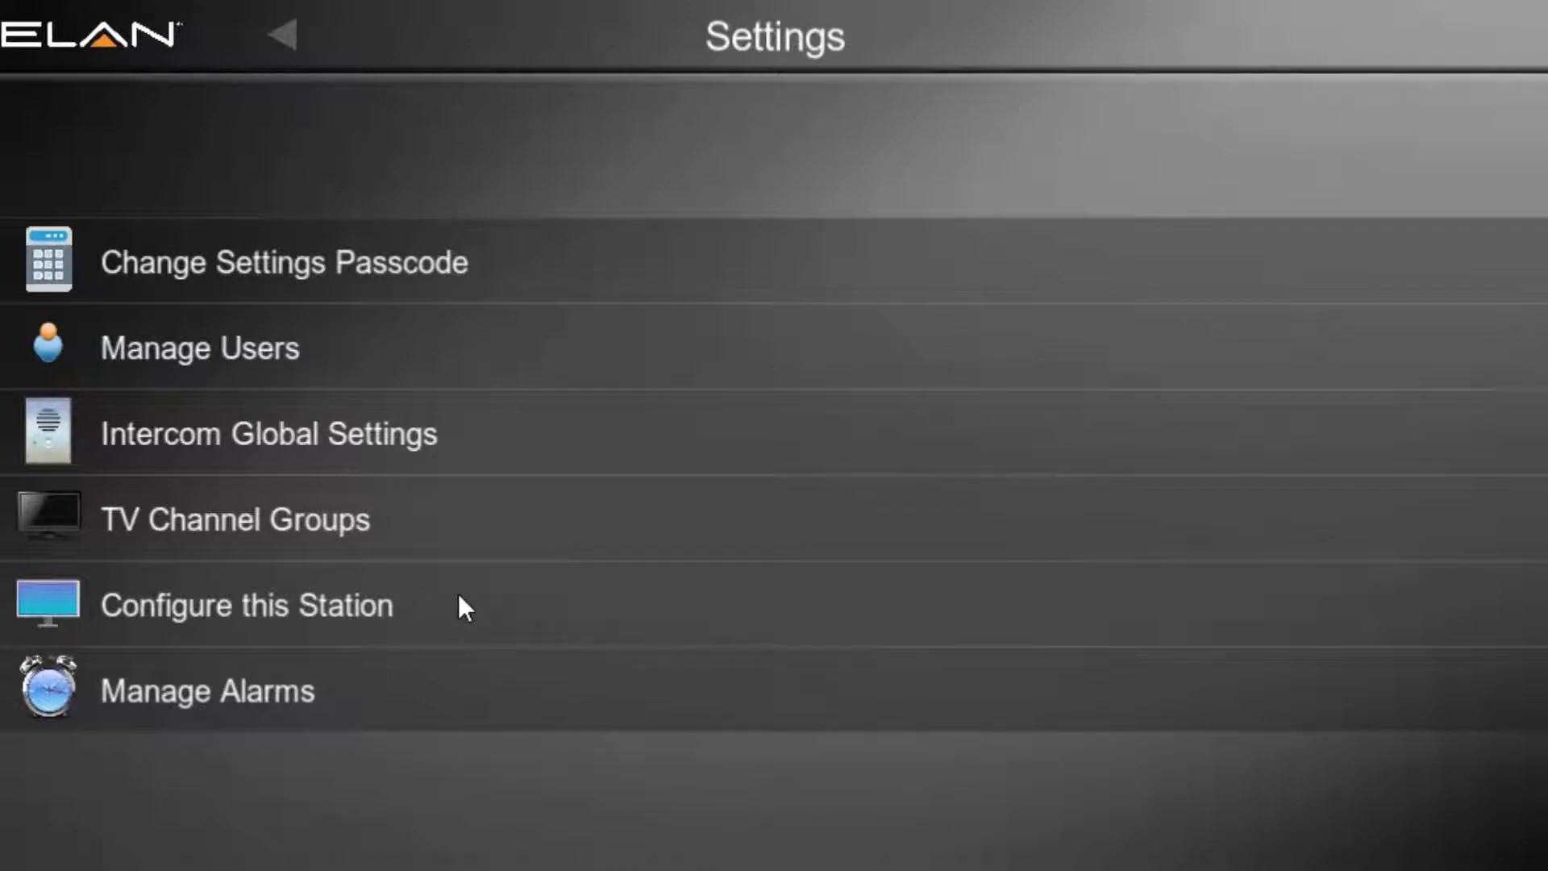
click(317, 607)
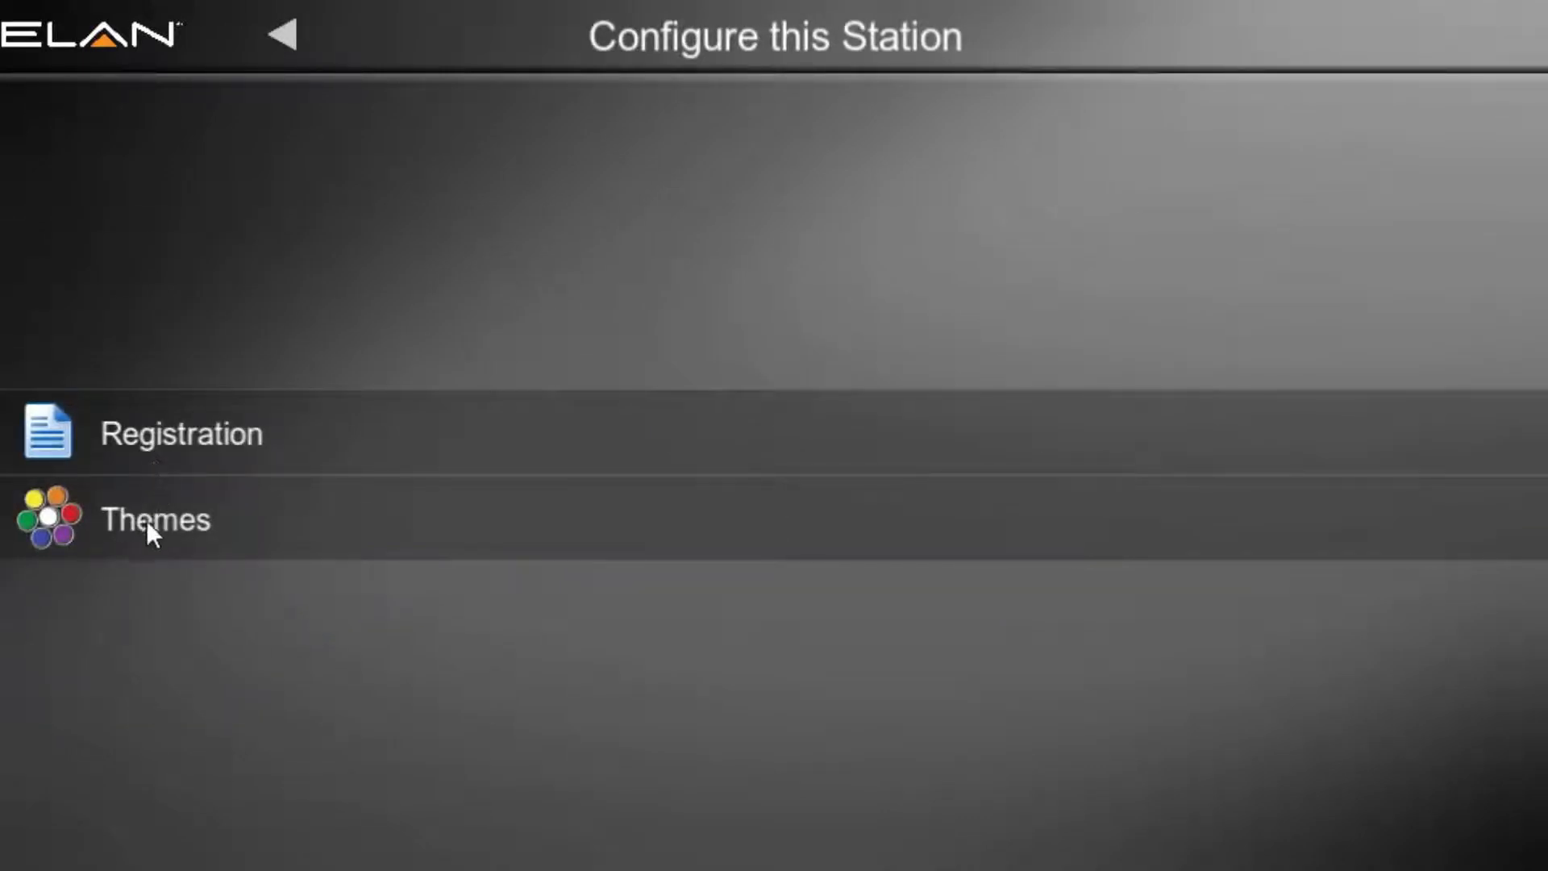
click(65, 519)
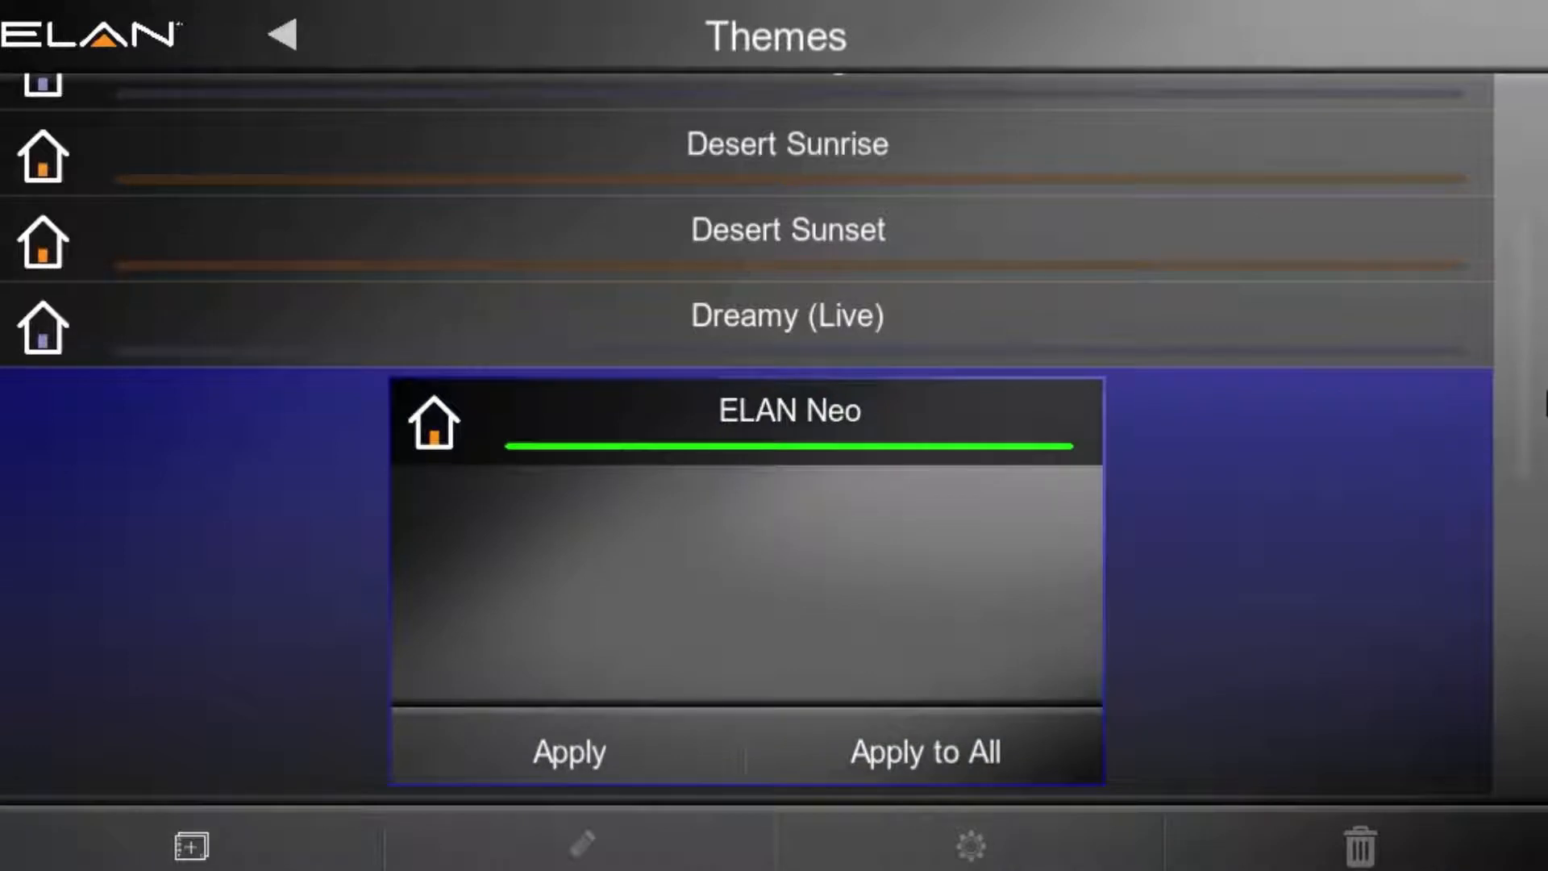
Step: Preview the Abstract Blue, Abstract Green and Desert Night themes in the theme list
drag(1517, 357, 1523, 197)
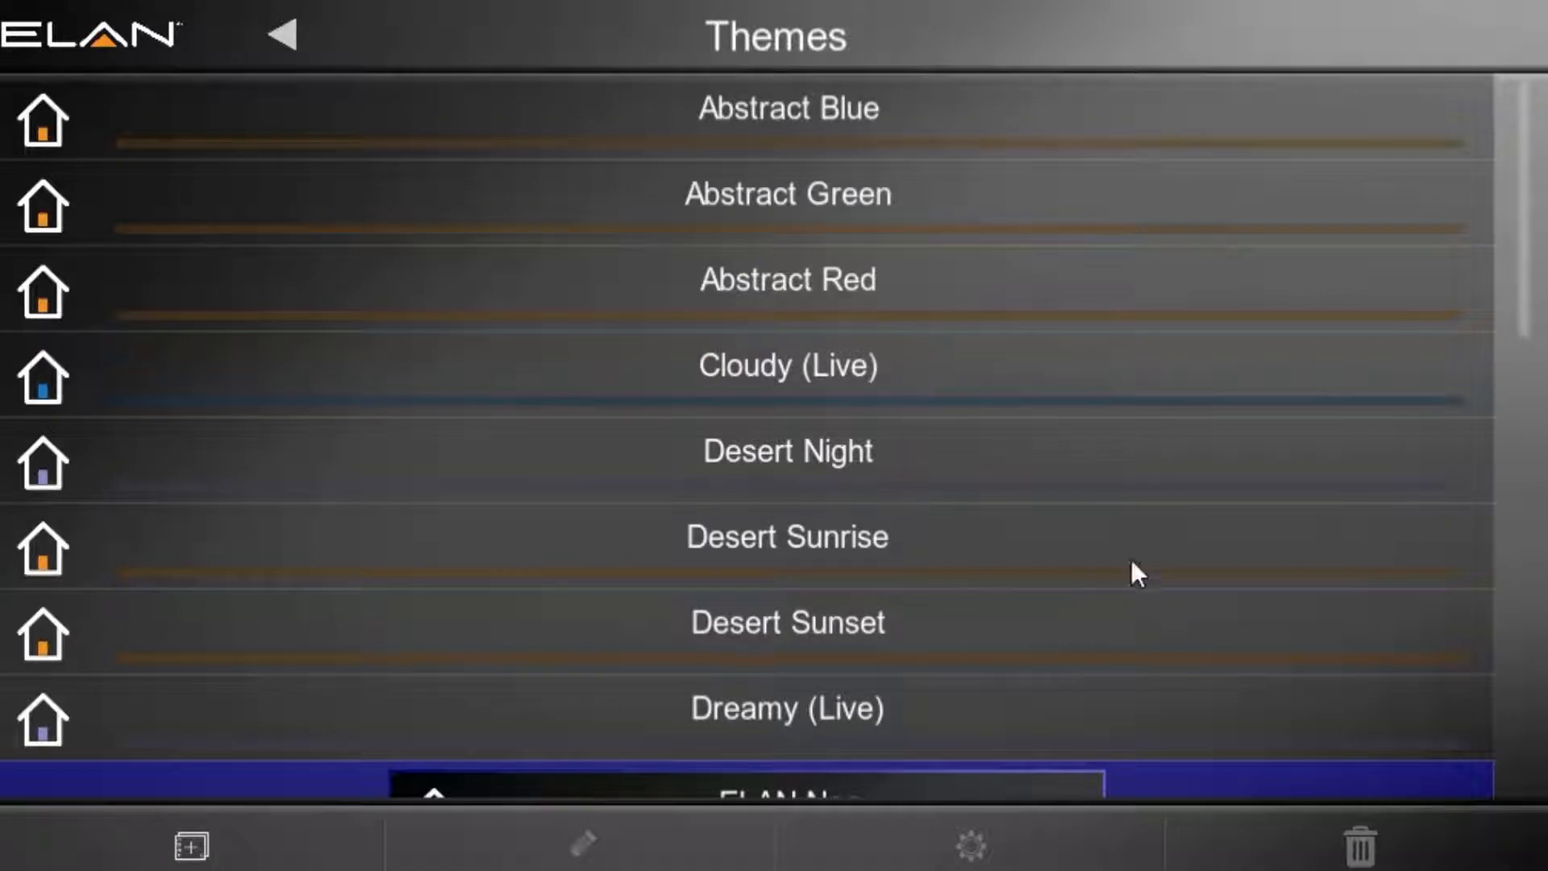
drag(1519, 289, 1511, 164)
click(738, 119)
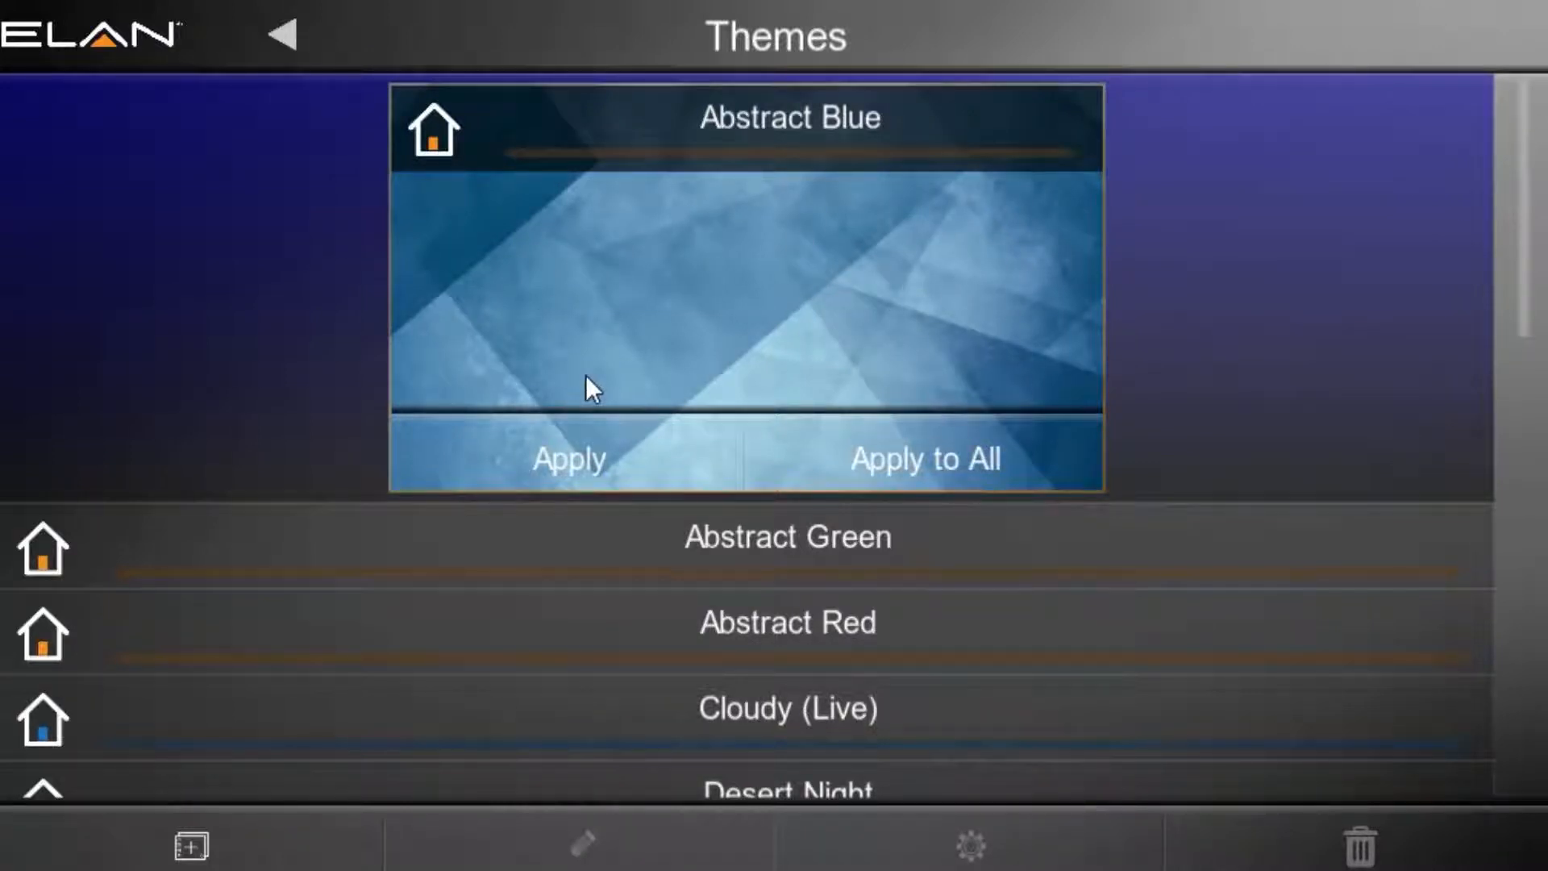
click(785, 542)
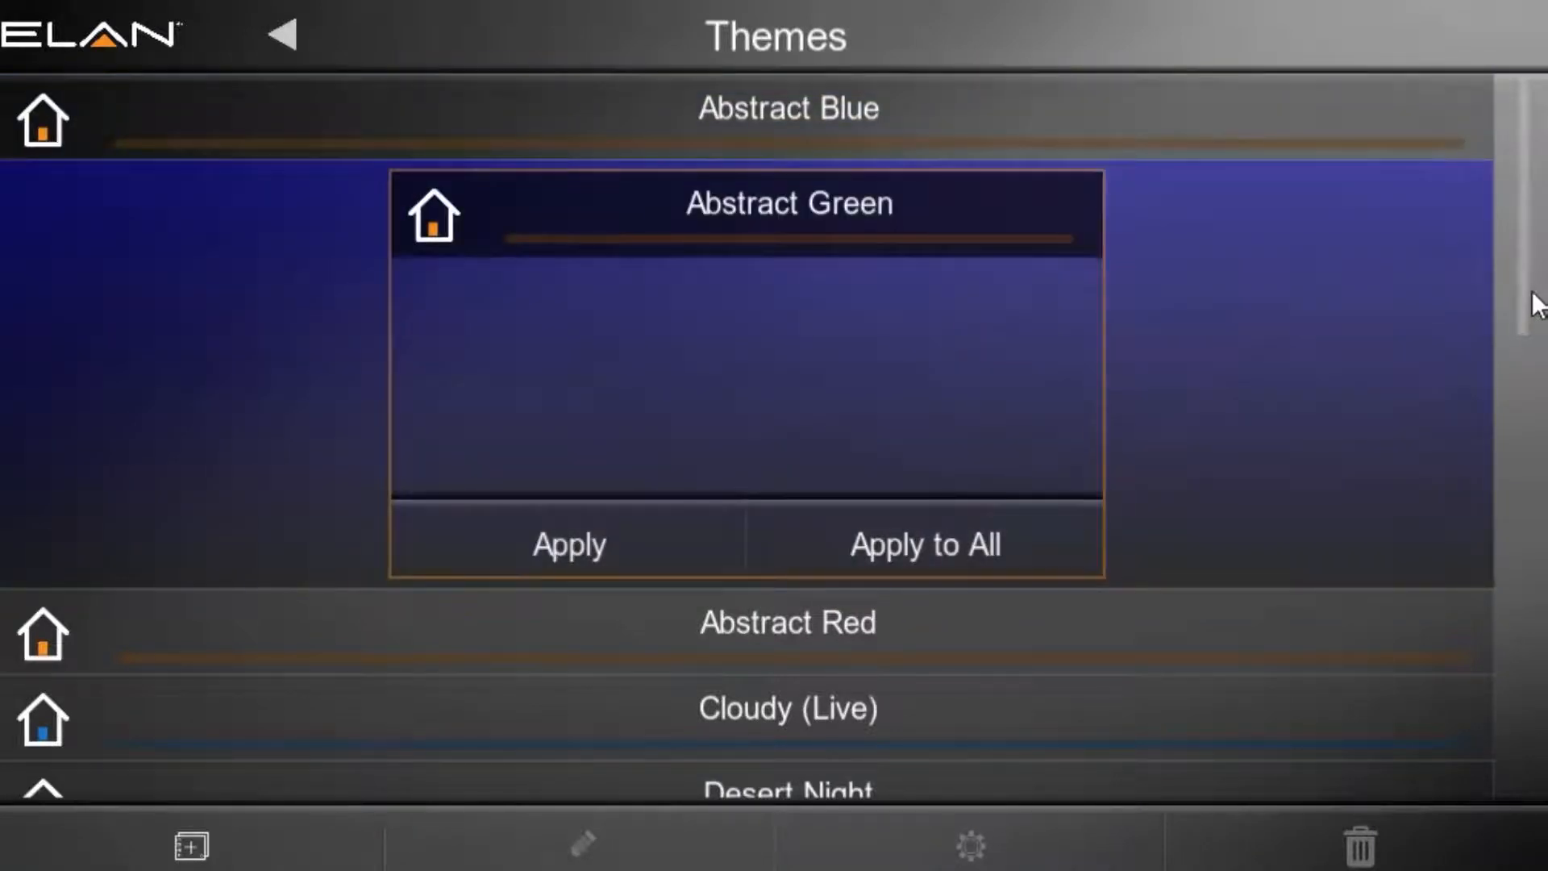
drag(1528, 292, 1521, 429)
click(794, 444)
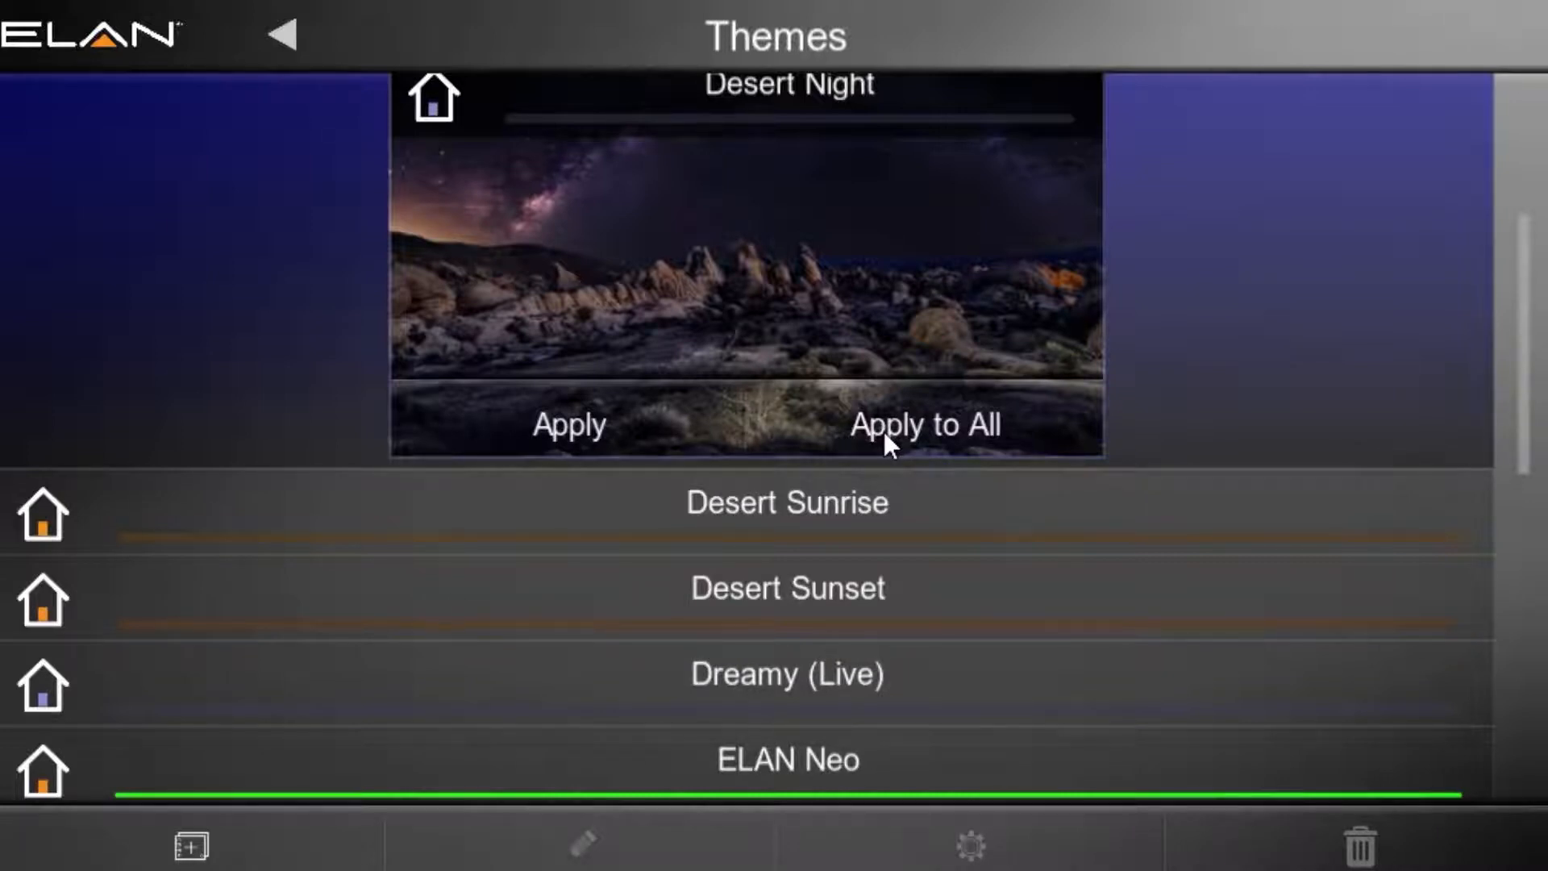
Step: Look through the rest of the theme list down to Sunset Beach and preview the Seasons theme
drag(1527, 289, 1488, 407)
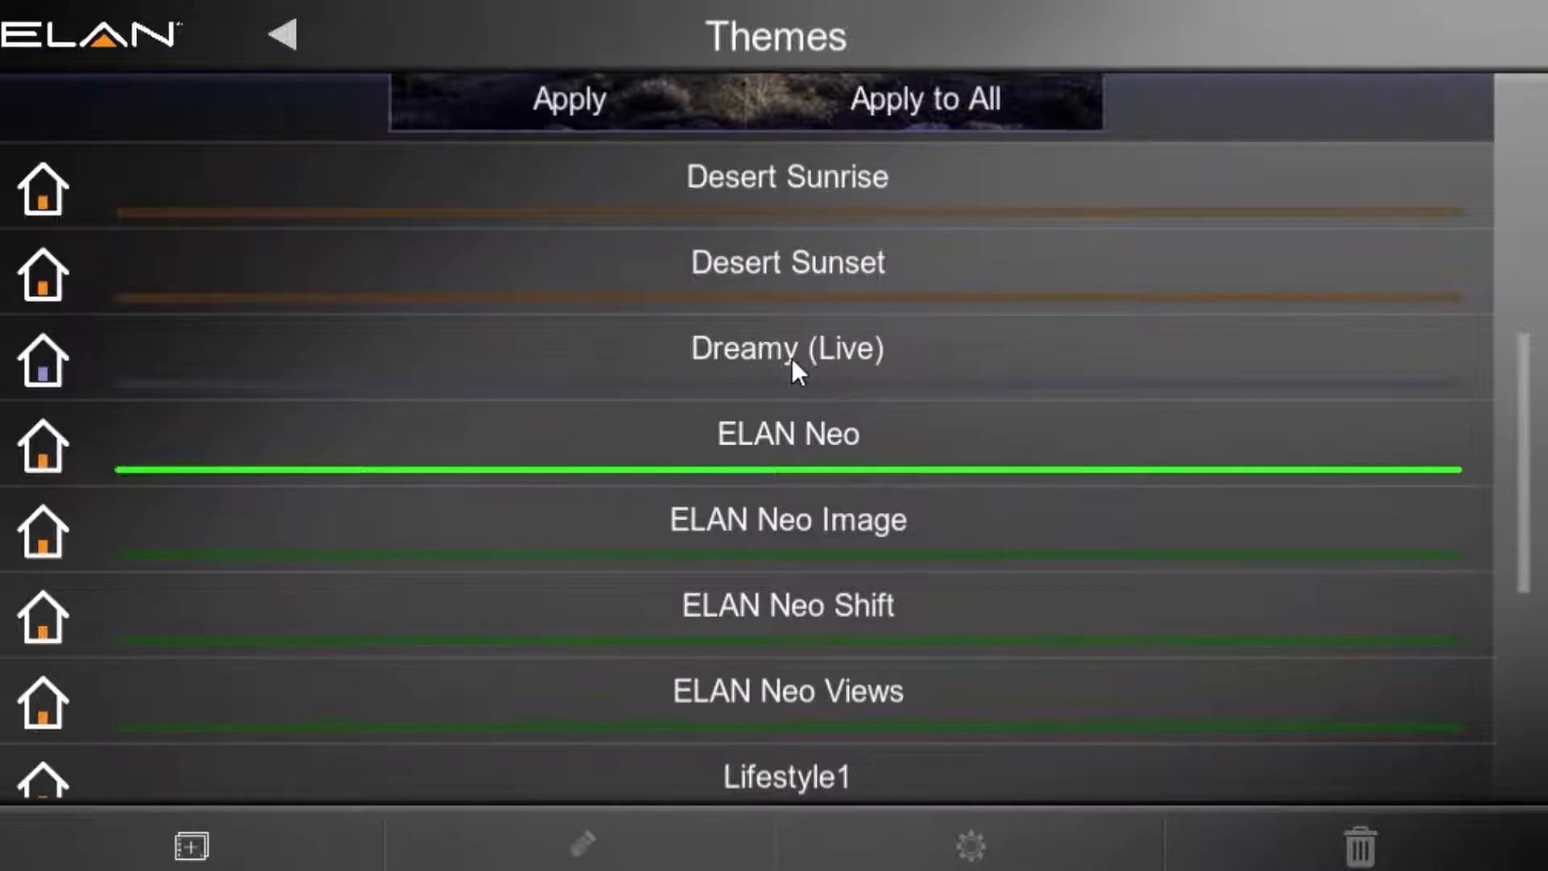
drag(1532, 367, 1487, 604)
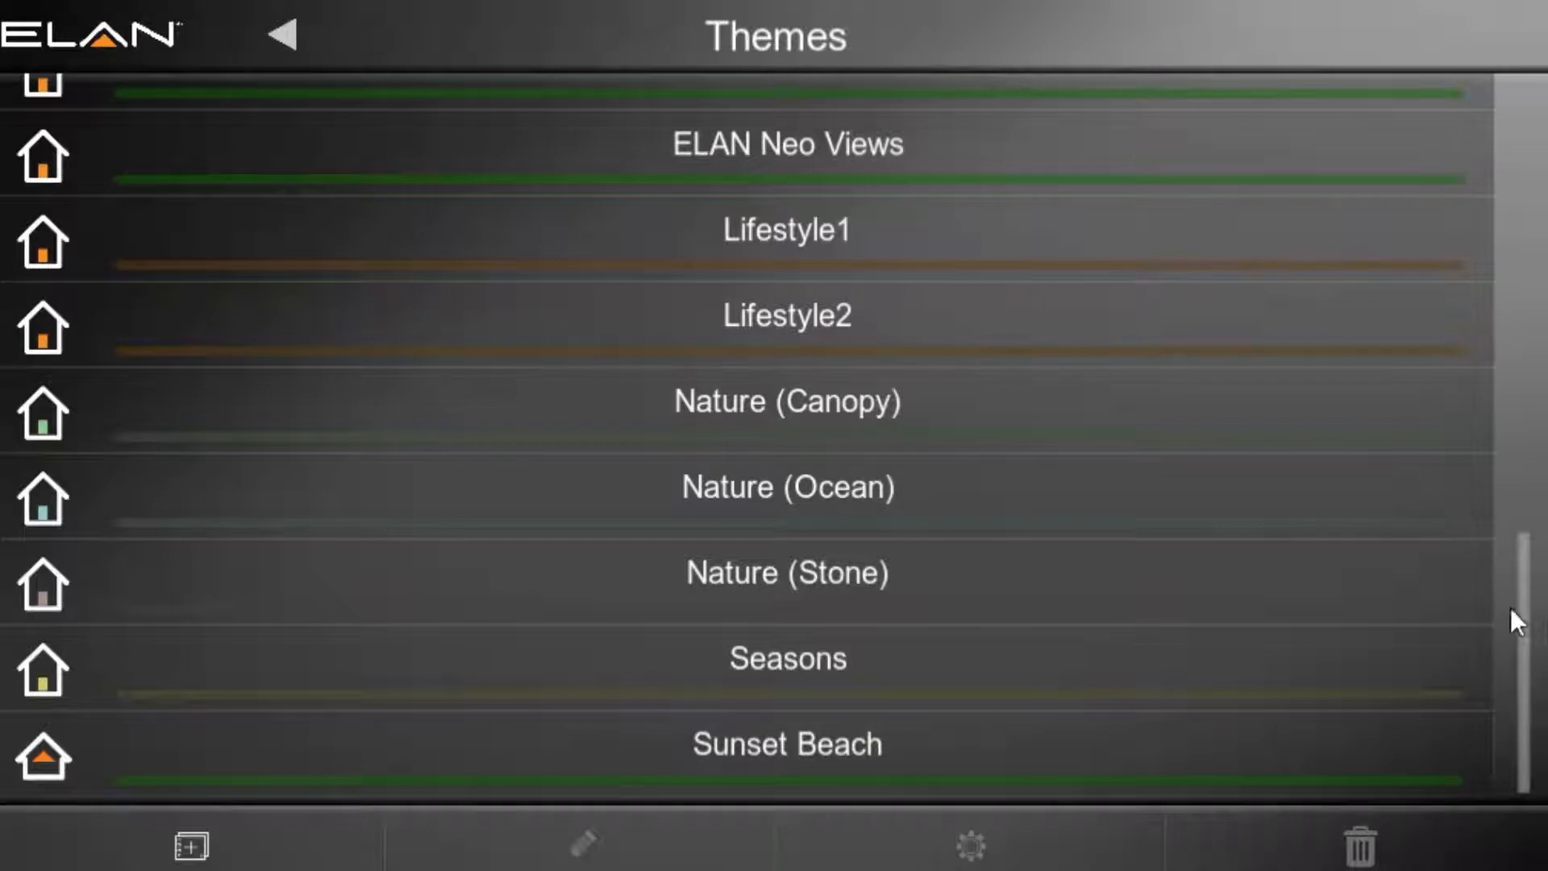
drag(1523, 627, 1520, 176)
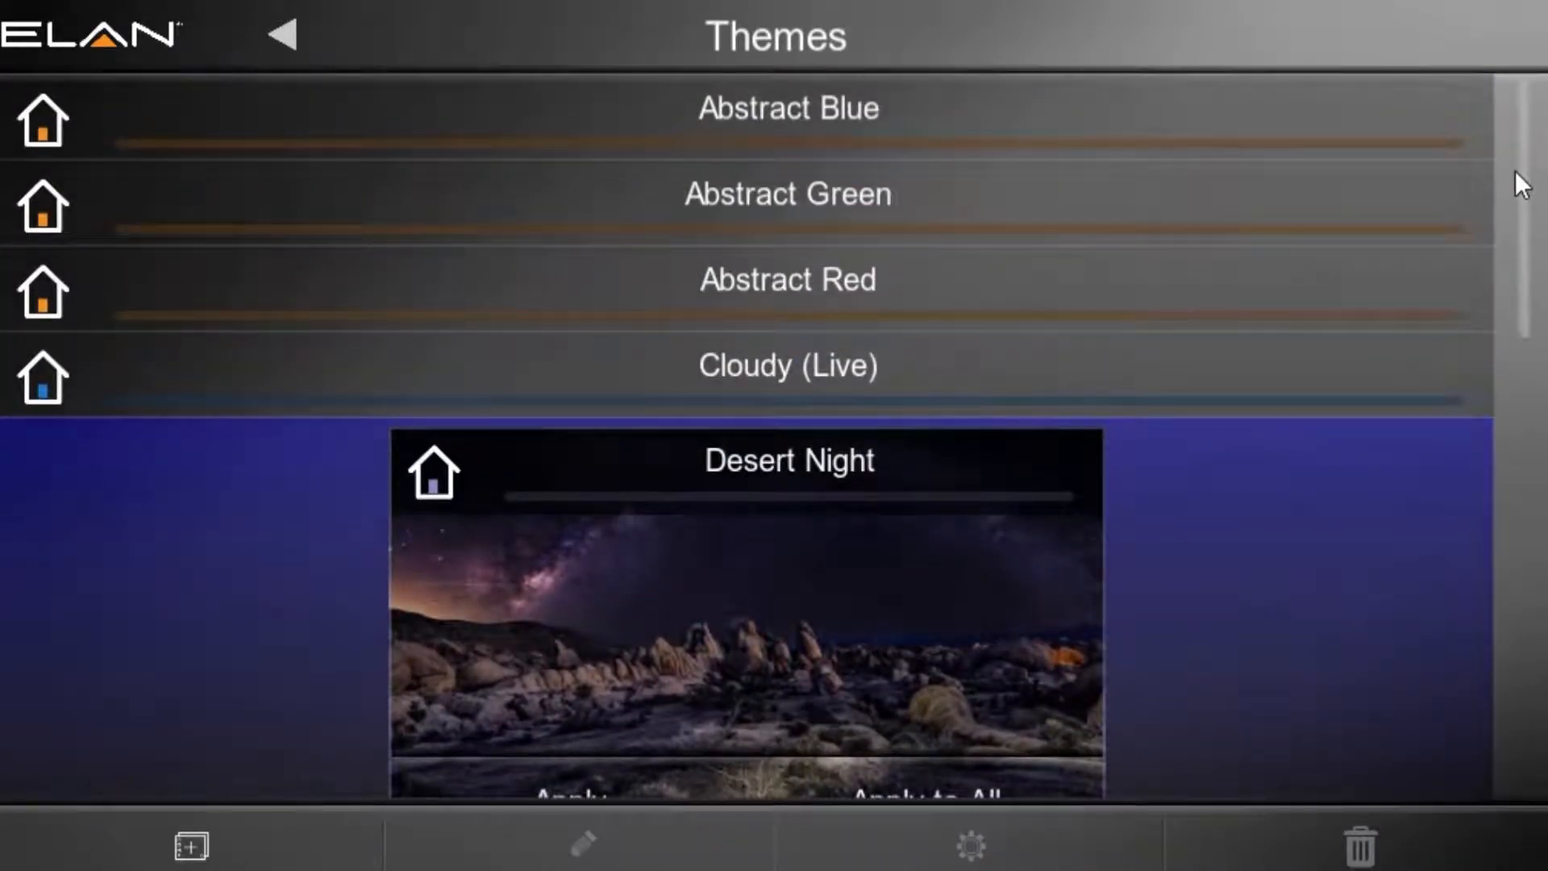
drag(1516, 171, 1461, 624)
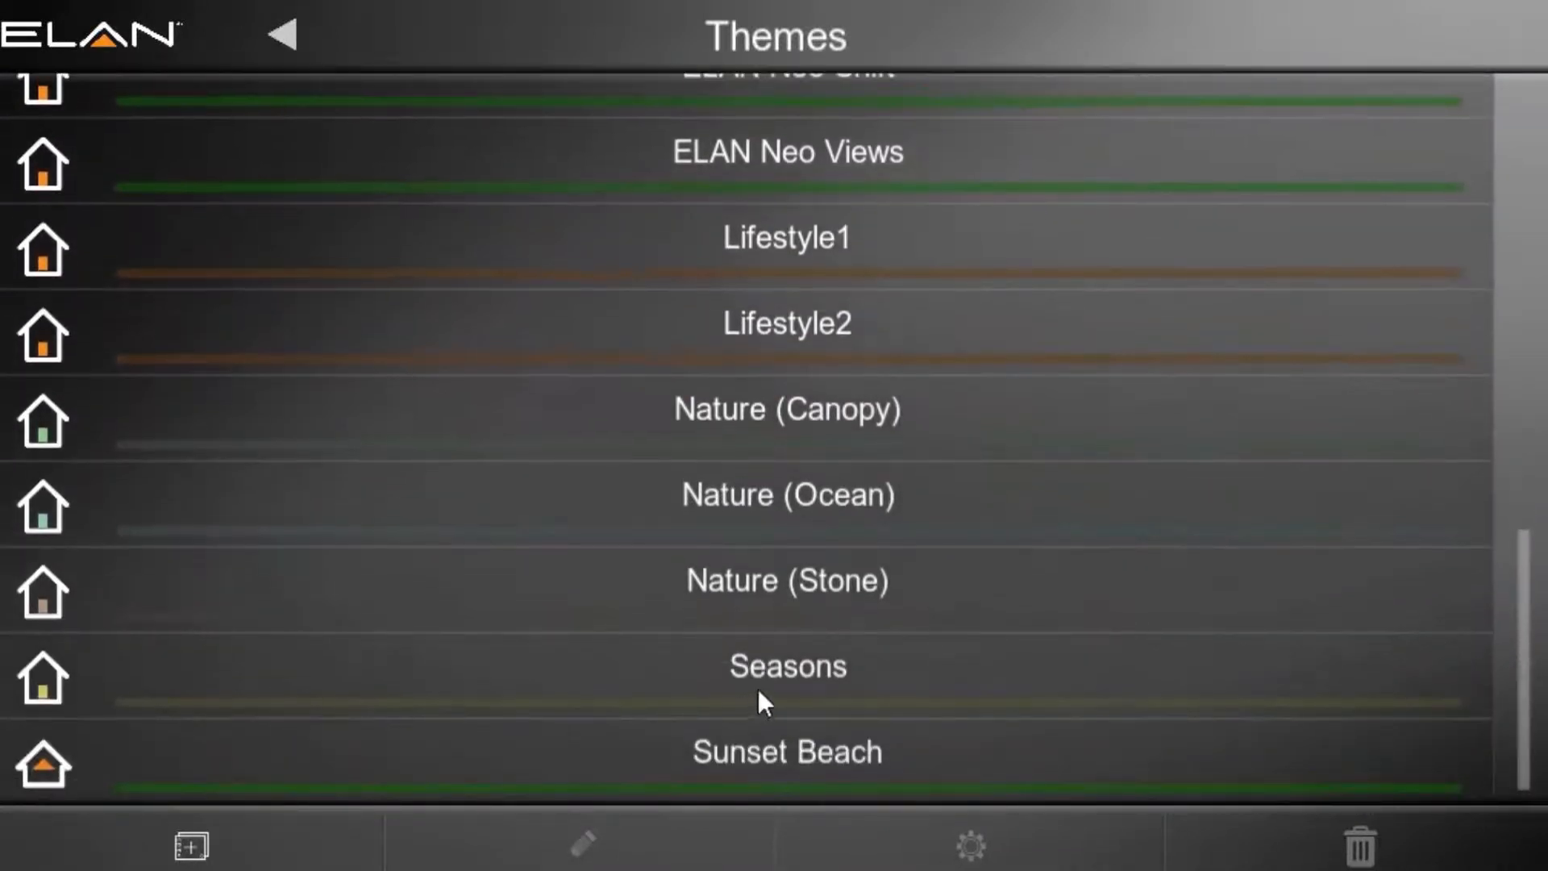
click(776, 682)
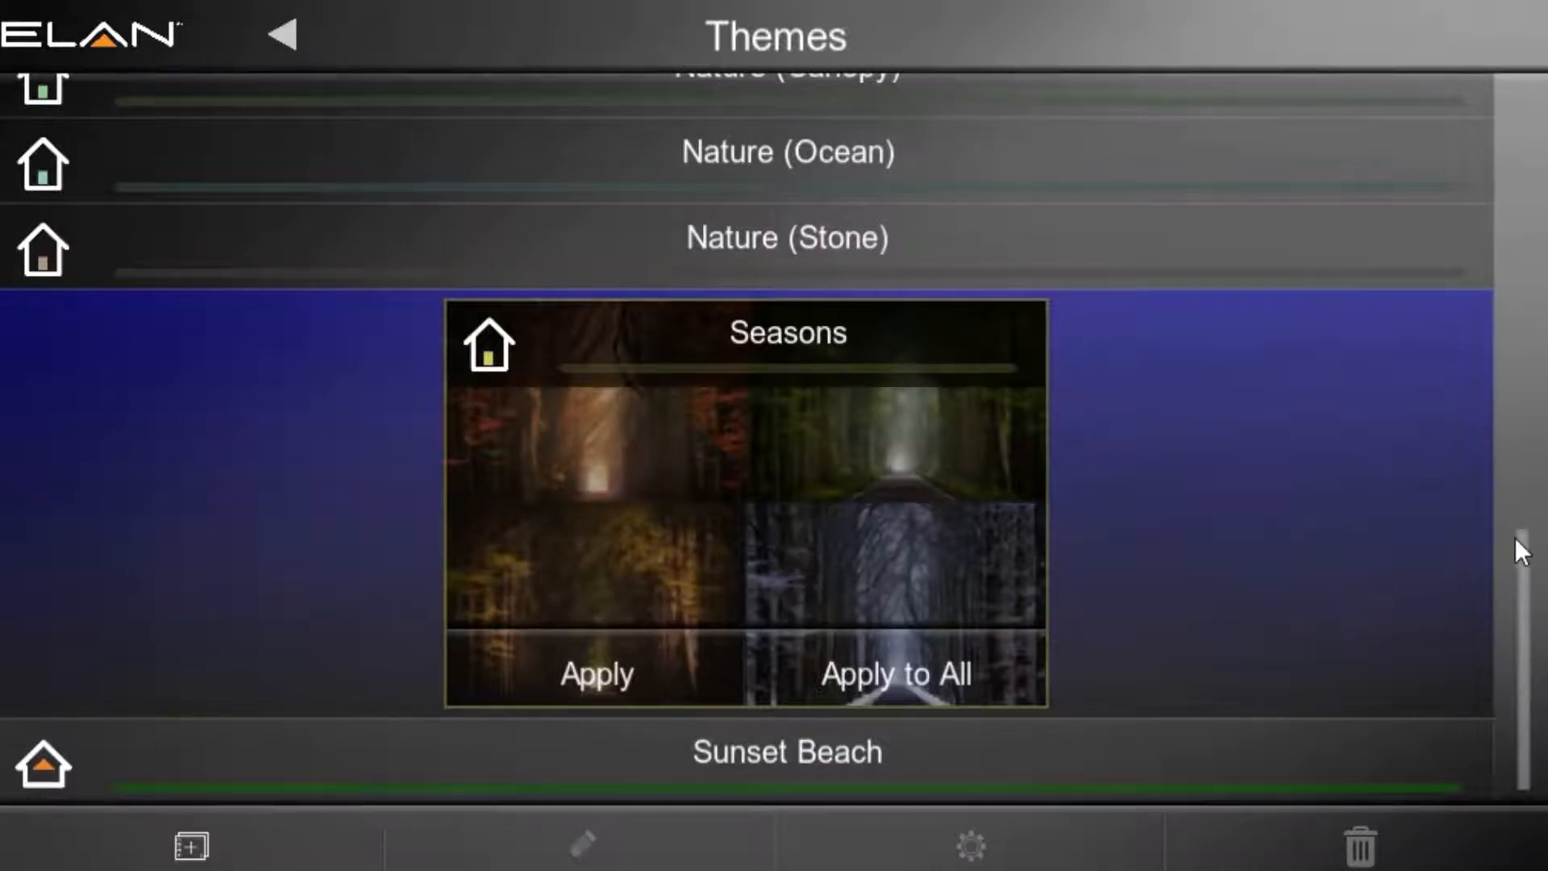
drag(1524, 538, 1526, 608)
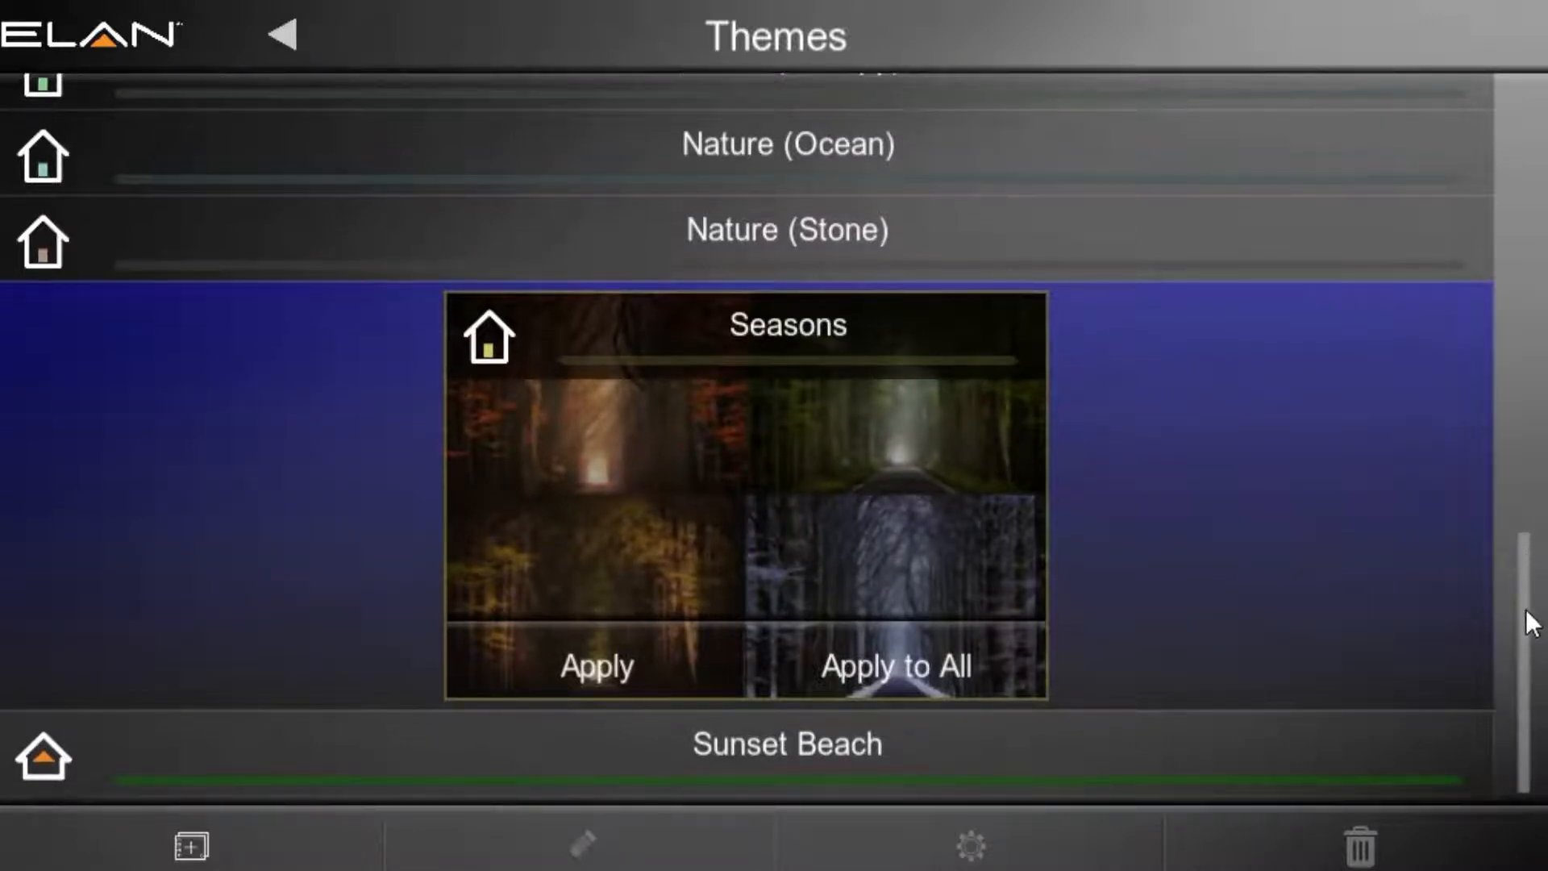
Step: Create a new theme named "Test"
click(191, 846)
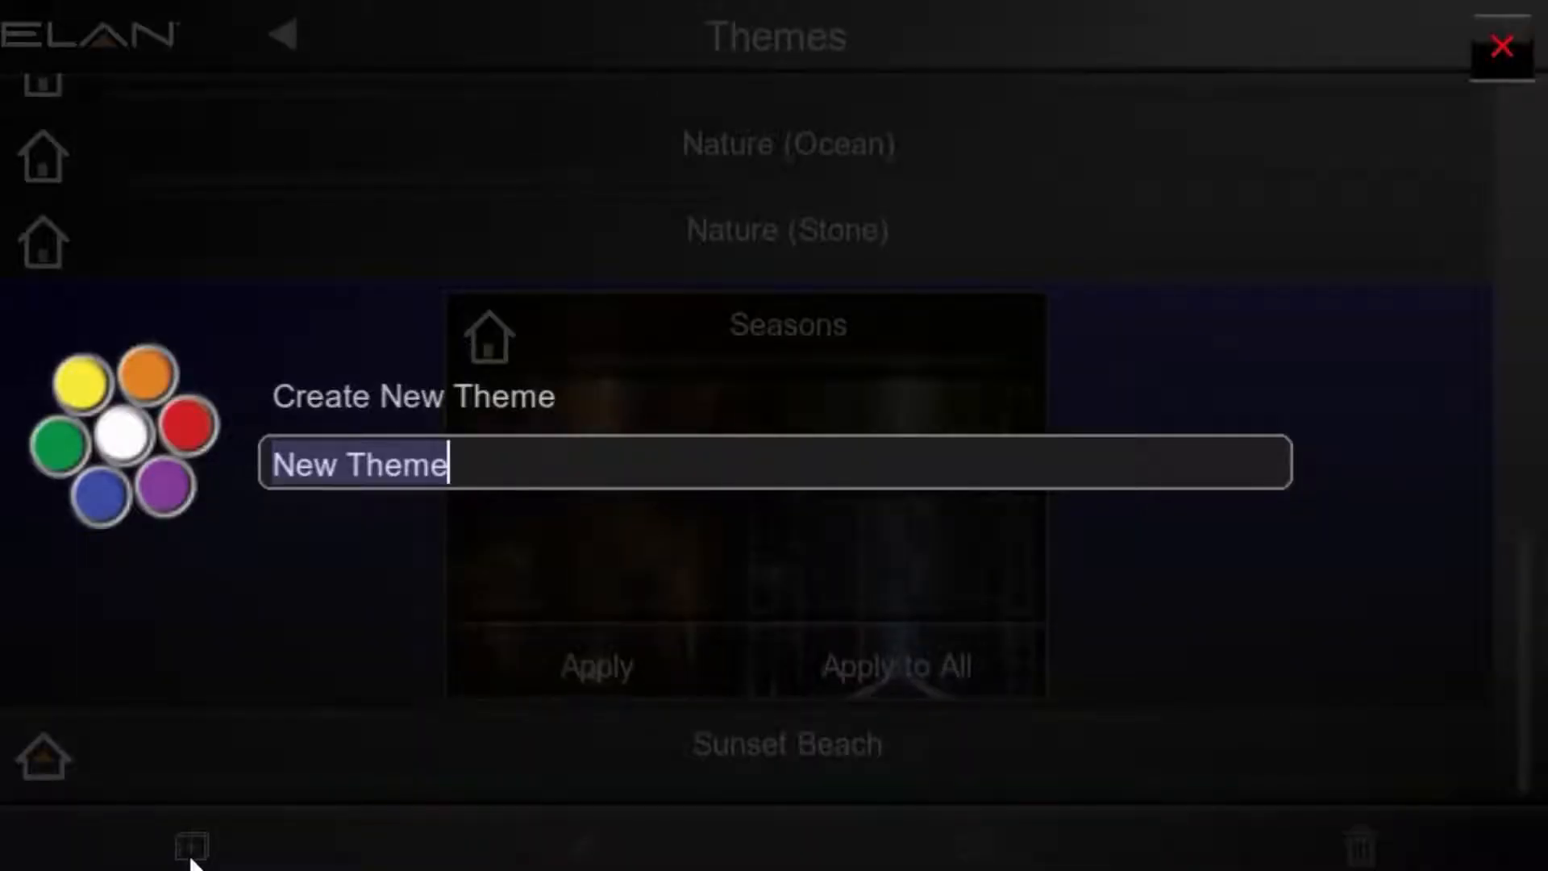
key(BackSpace)
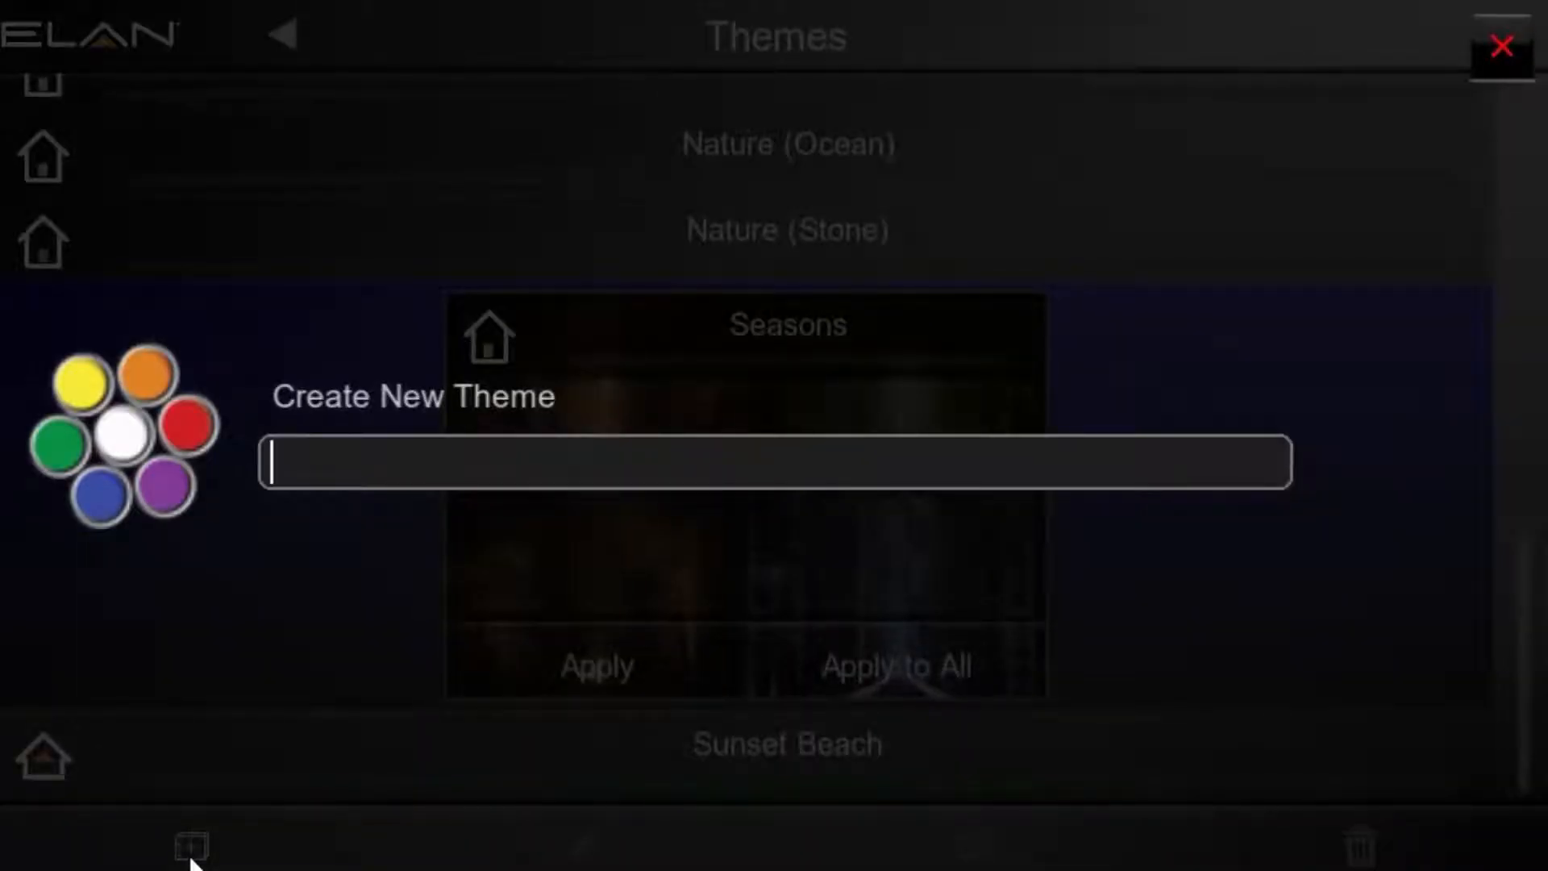
text(Test)
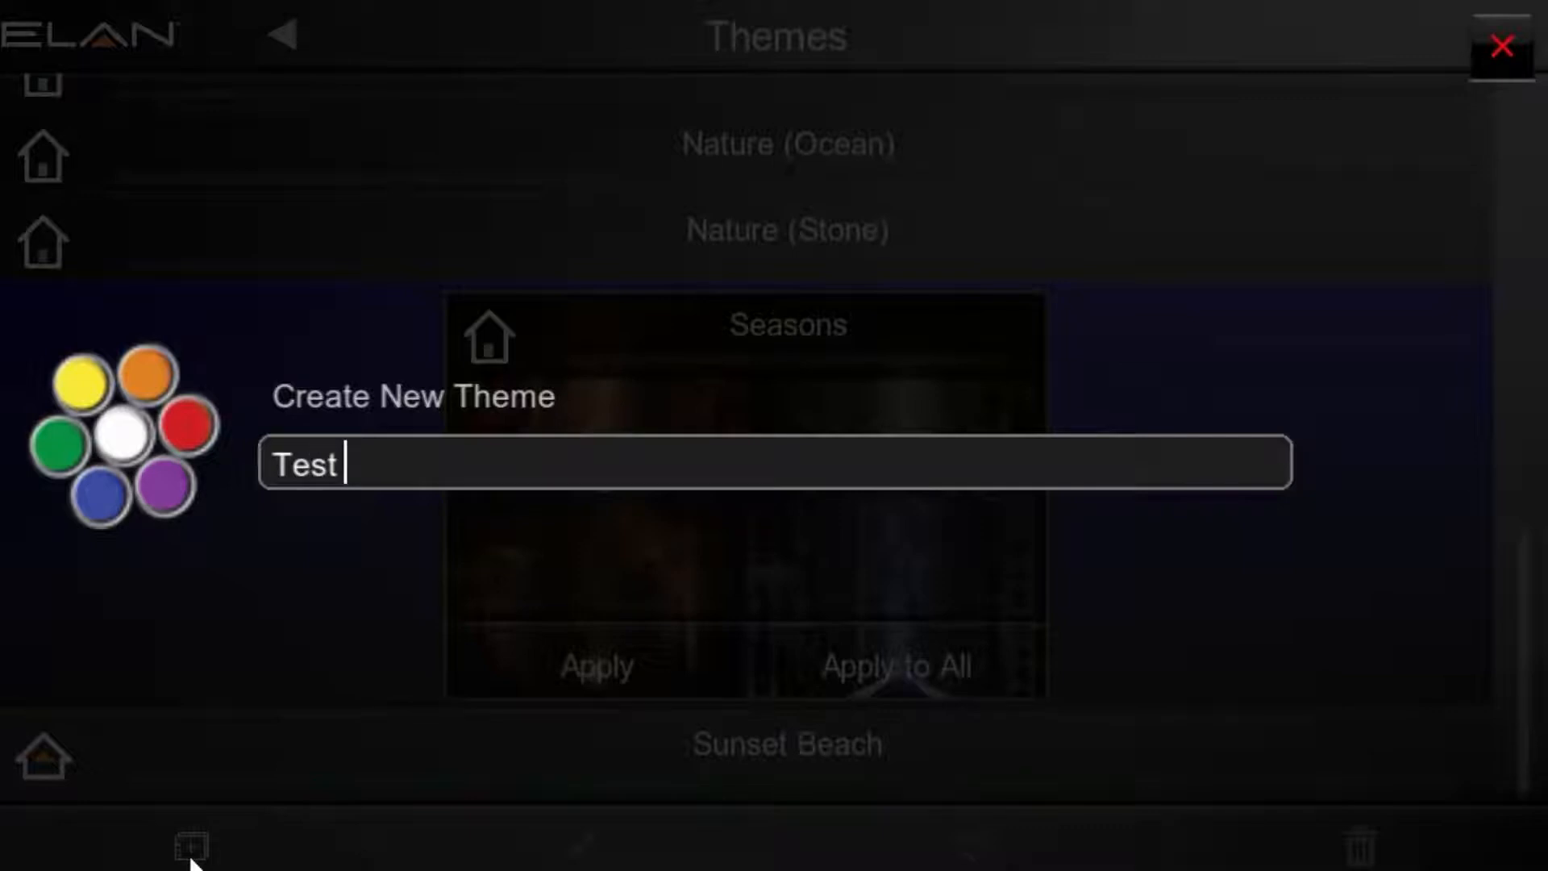
key(Return)
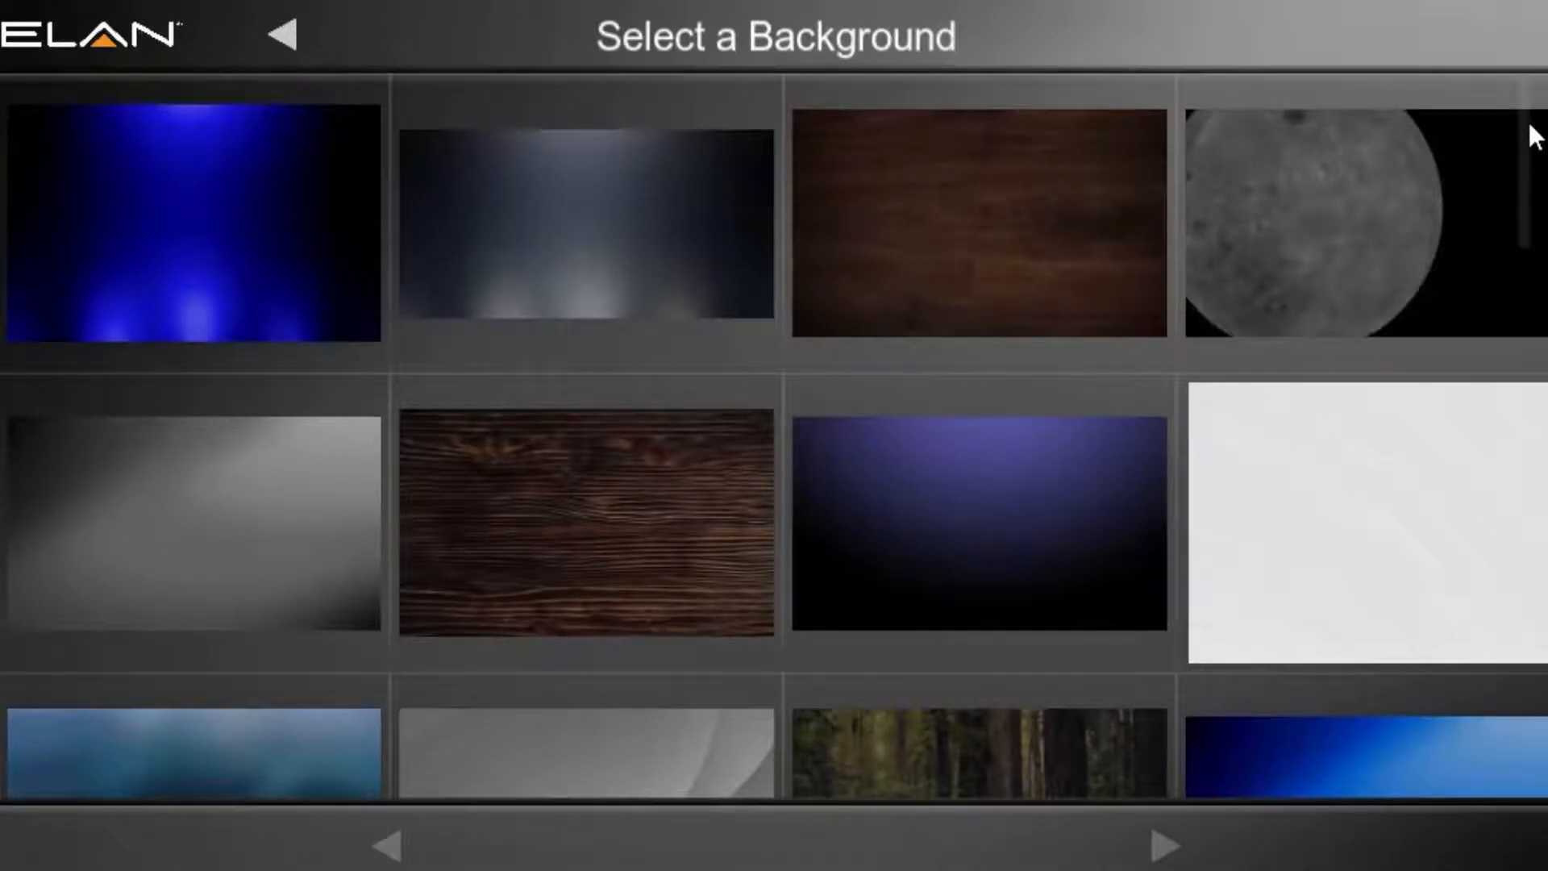
Step: Add the Desktop file new pic.jpg to the available theme backgrounds
drag(1535, 137, 1464, 642)
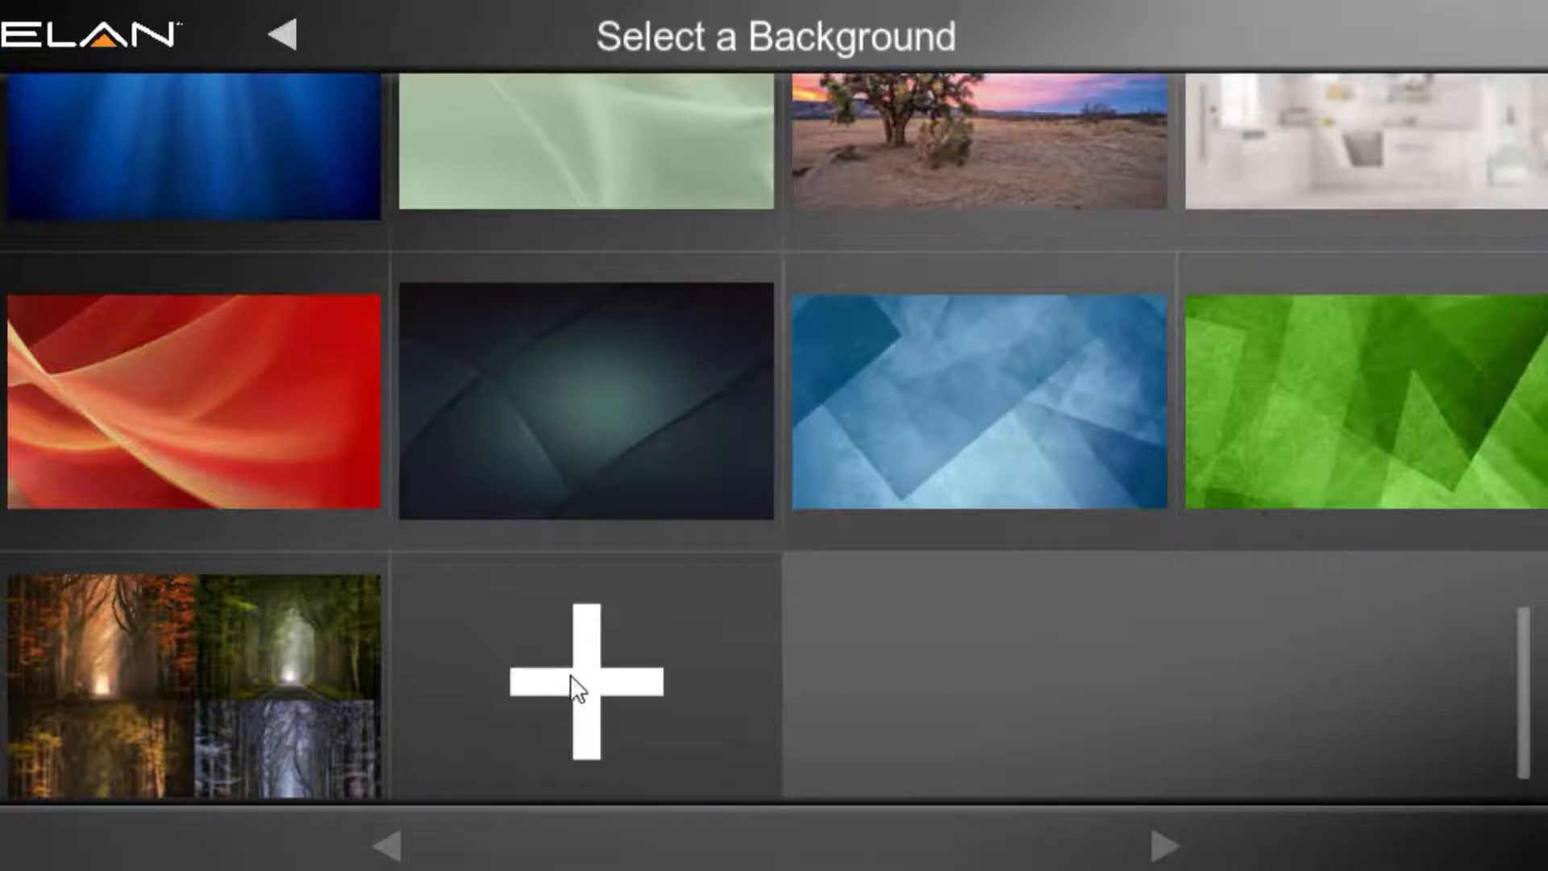
click(589, 686)
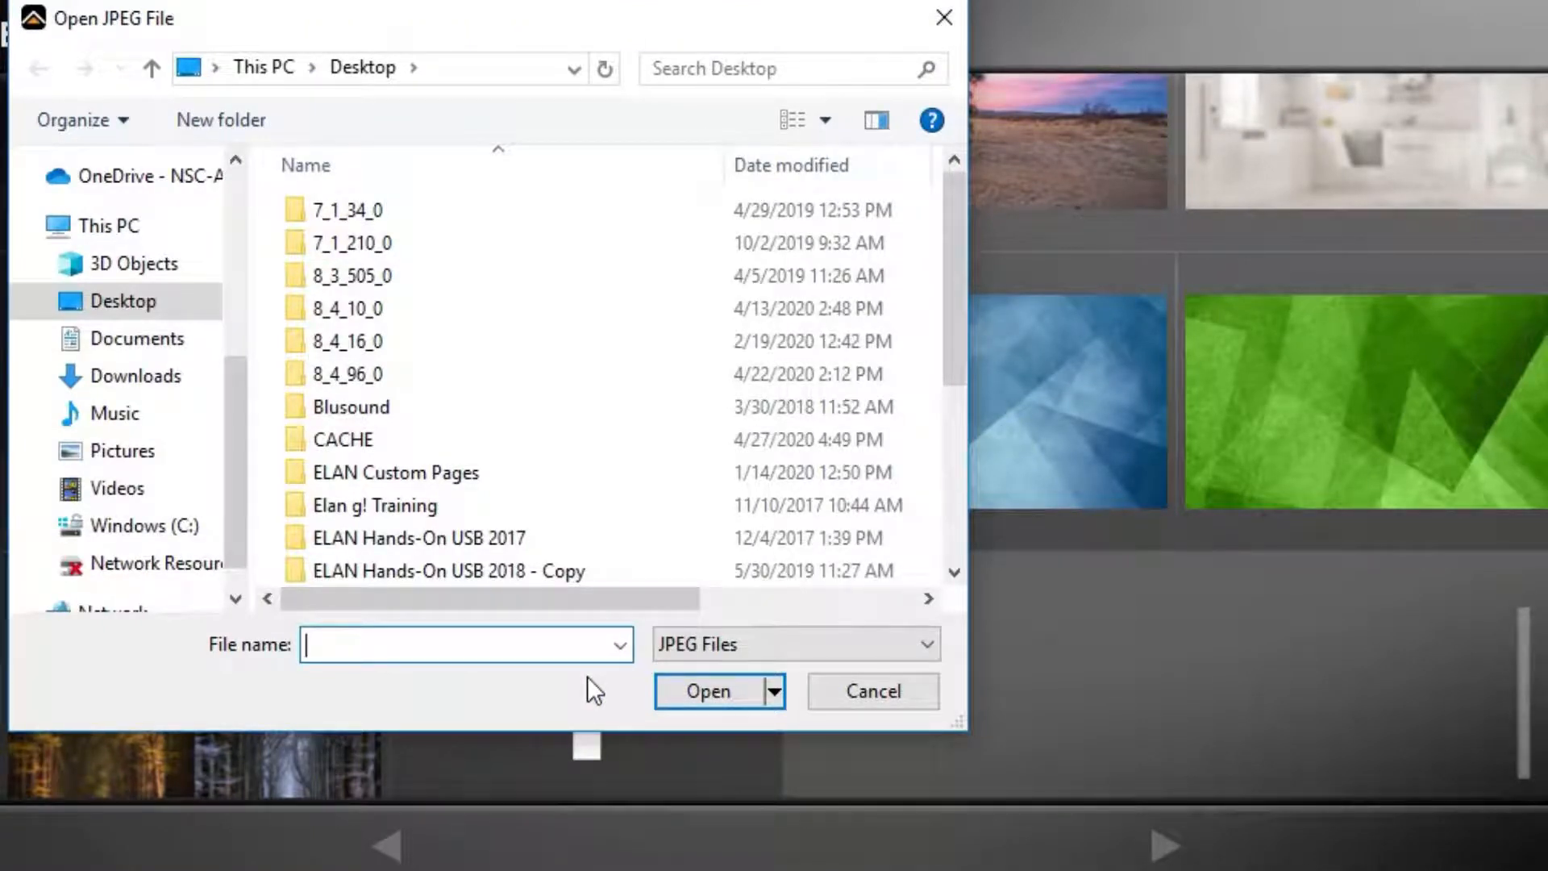
text(new)
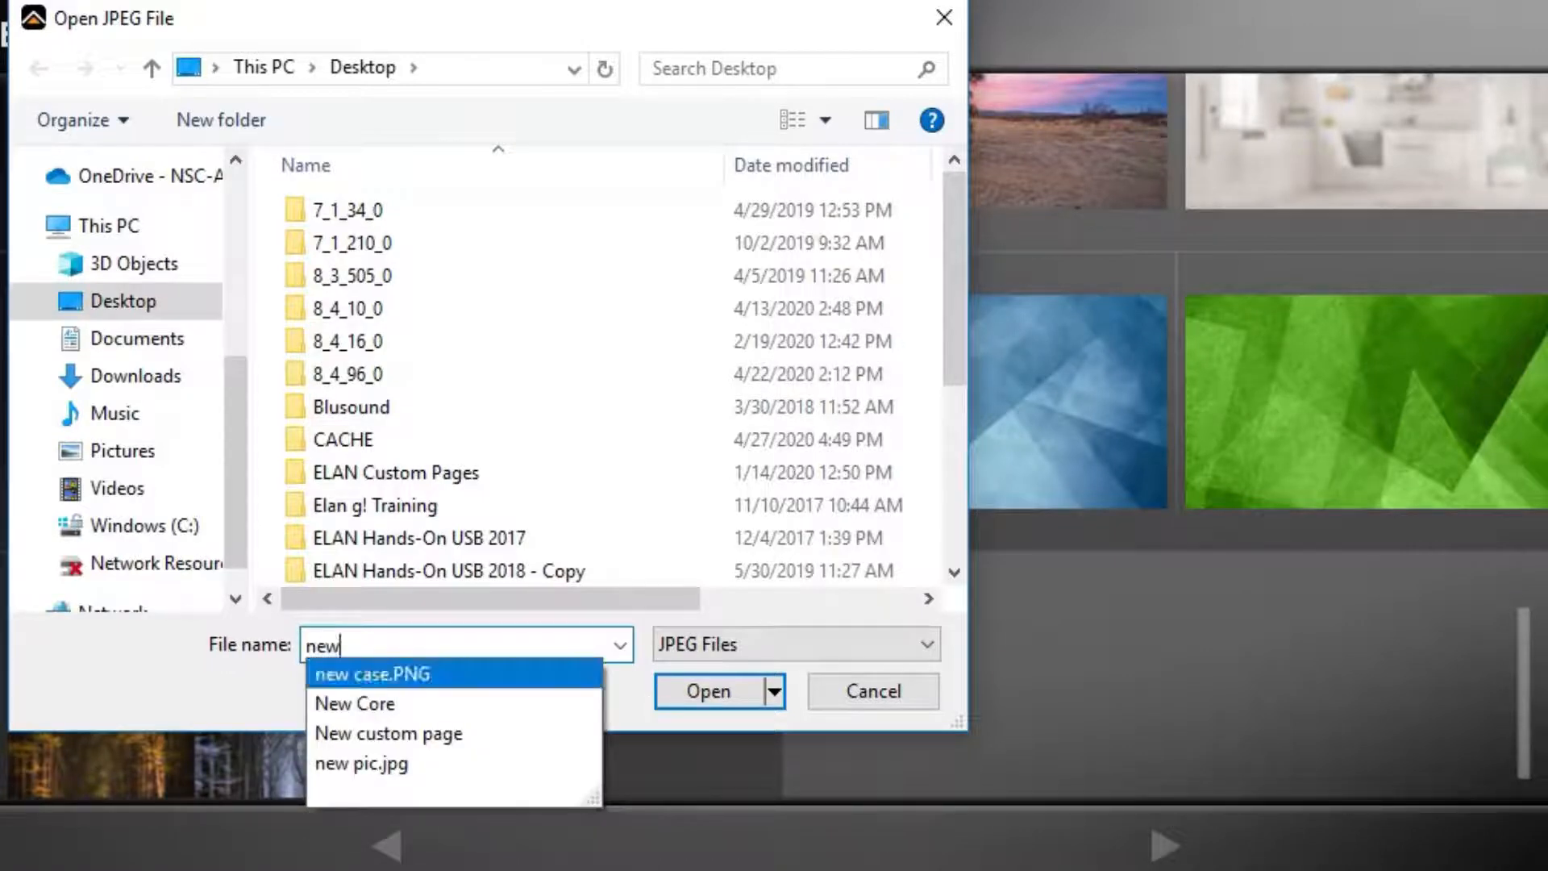
click(340, 761)
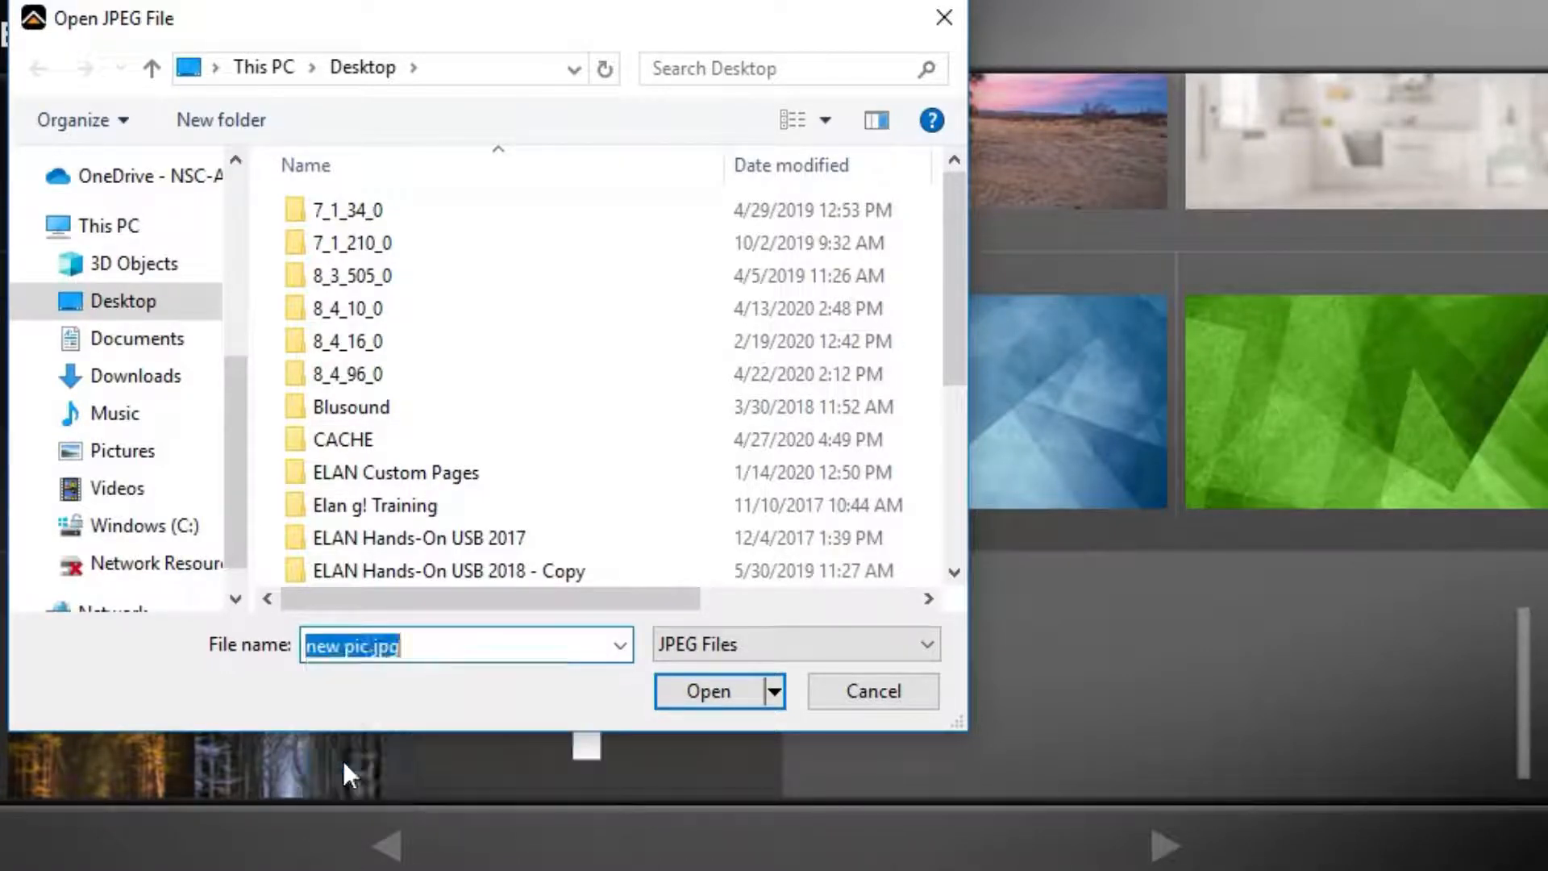
click(687, 704)
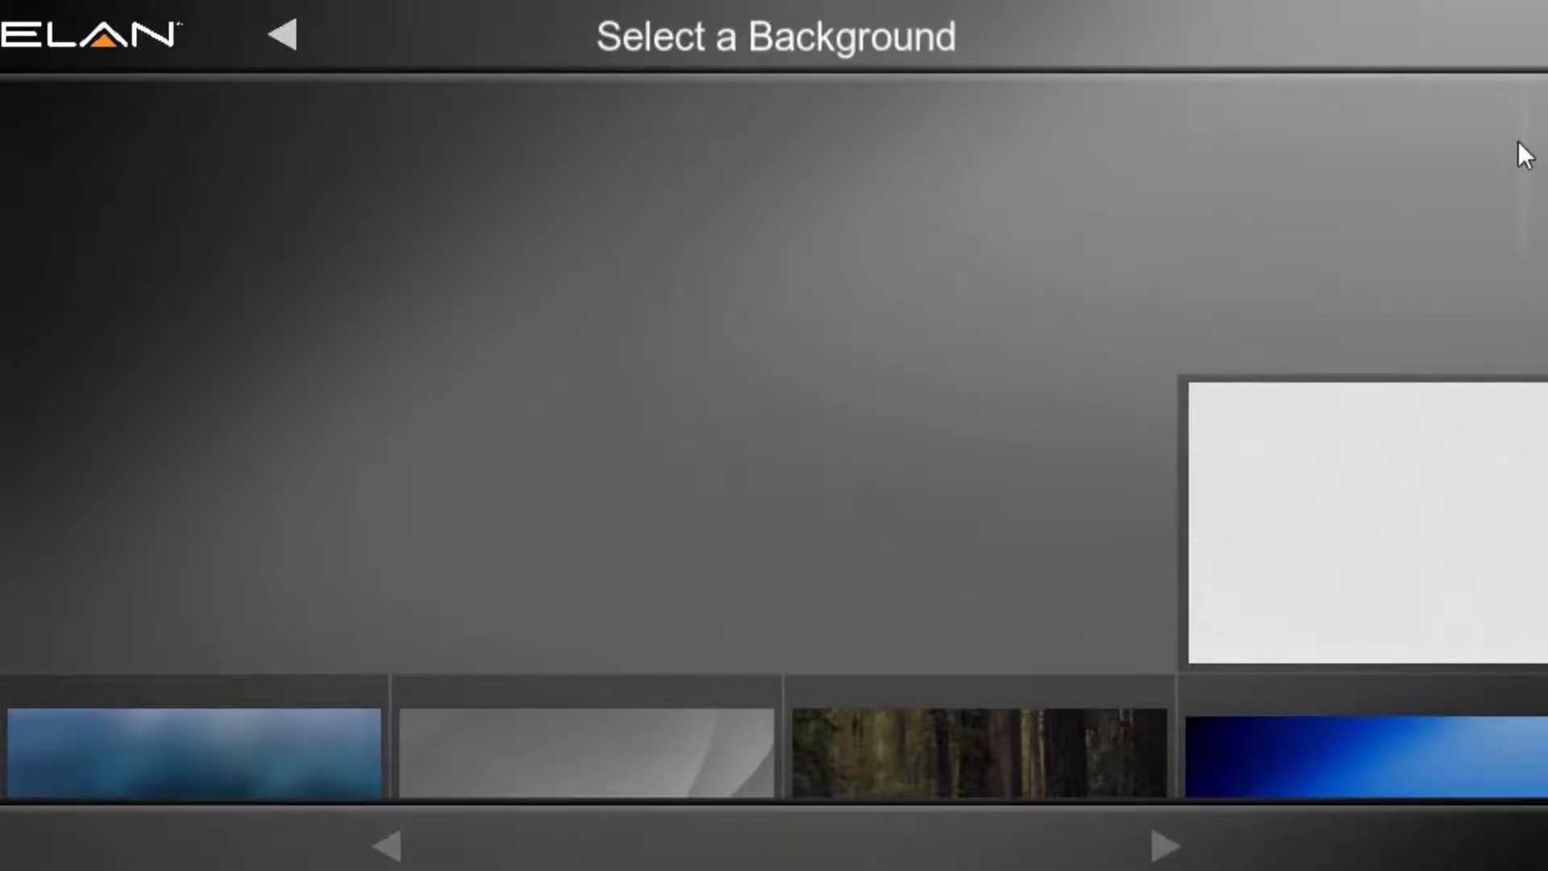
Step: Add the "pond" JPEG from the Desktop as another custom background
drag(1519, 141, 1409, 689)
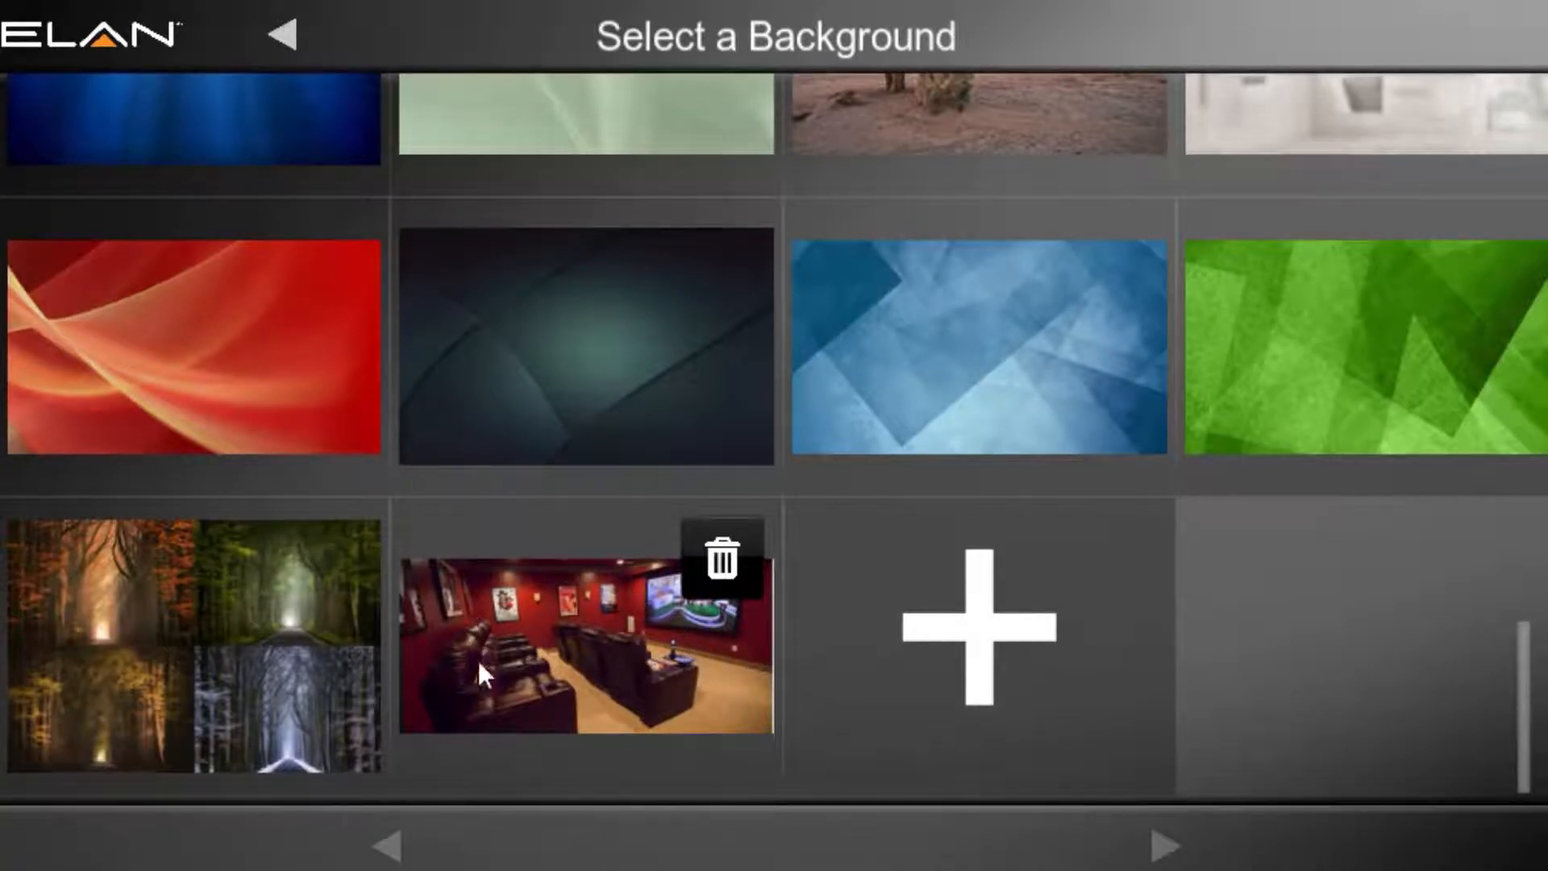
click(975, 633)
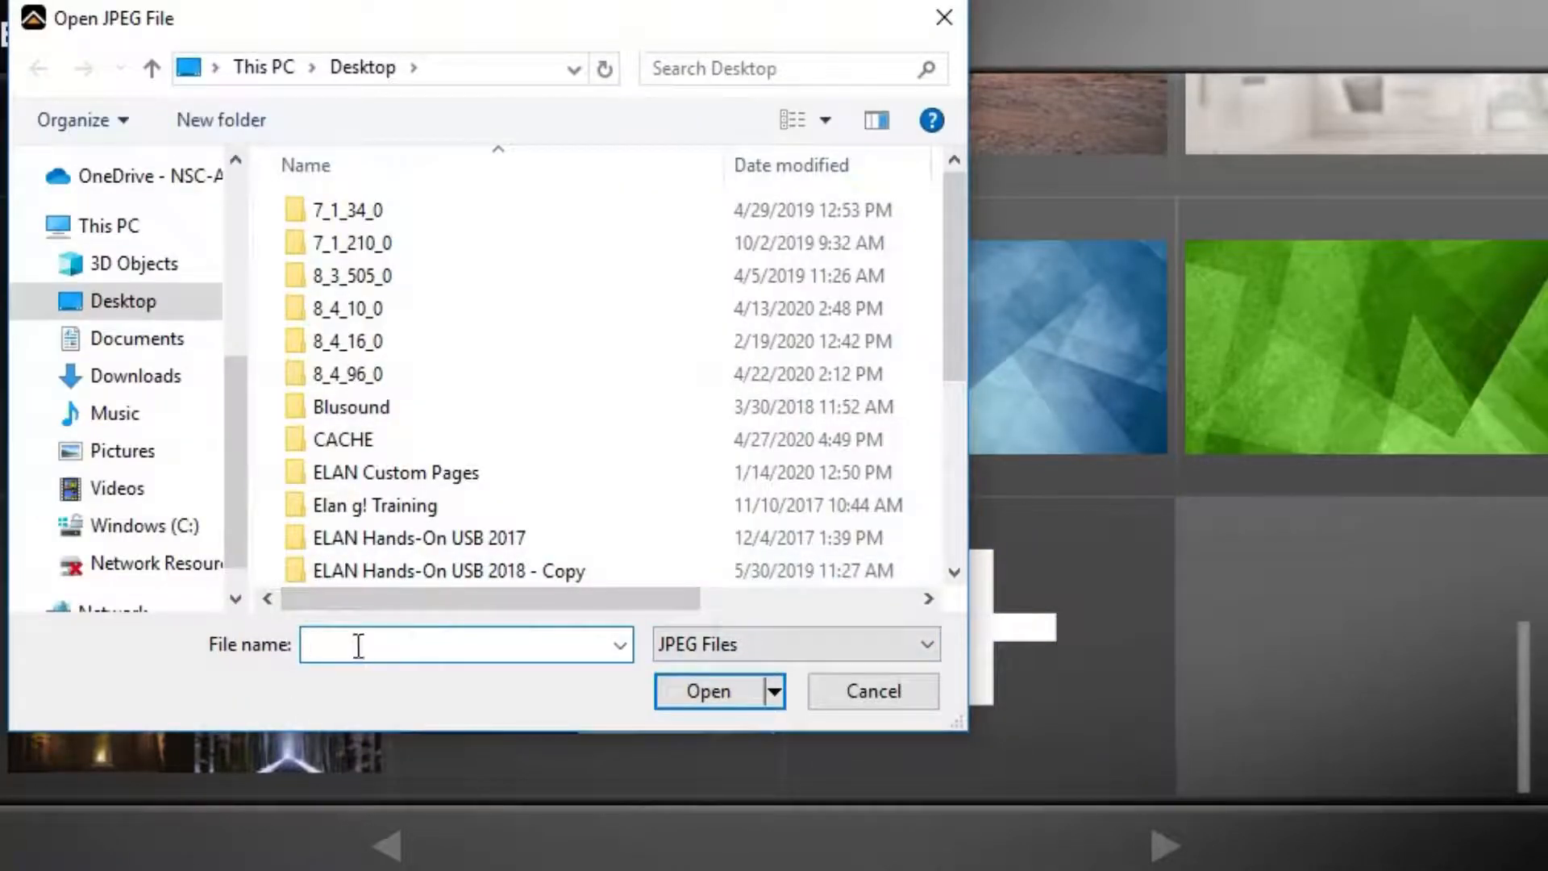
text(pond)
key(Return)
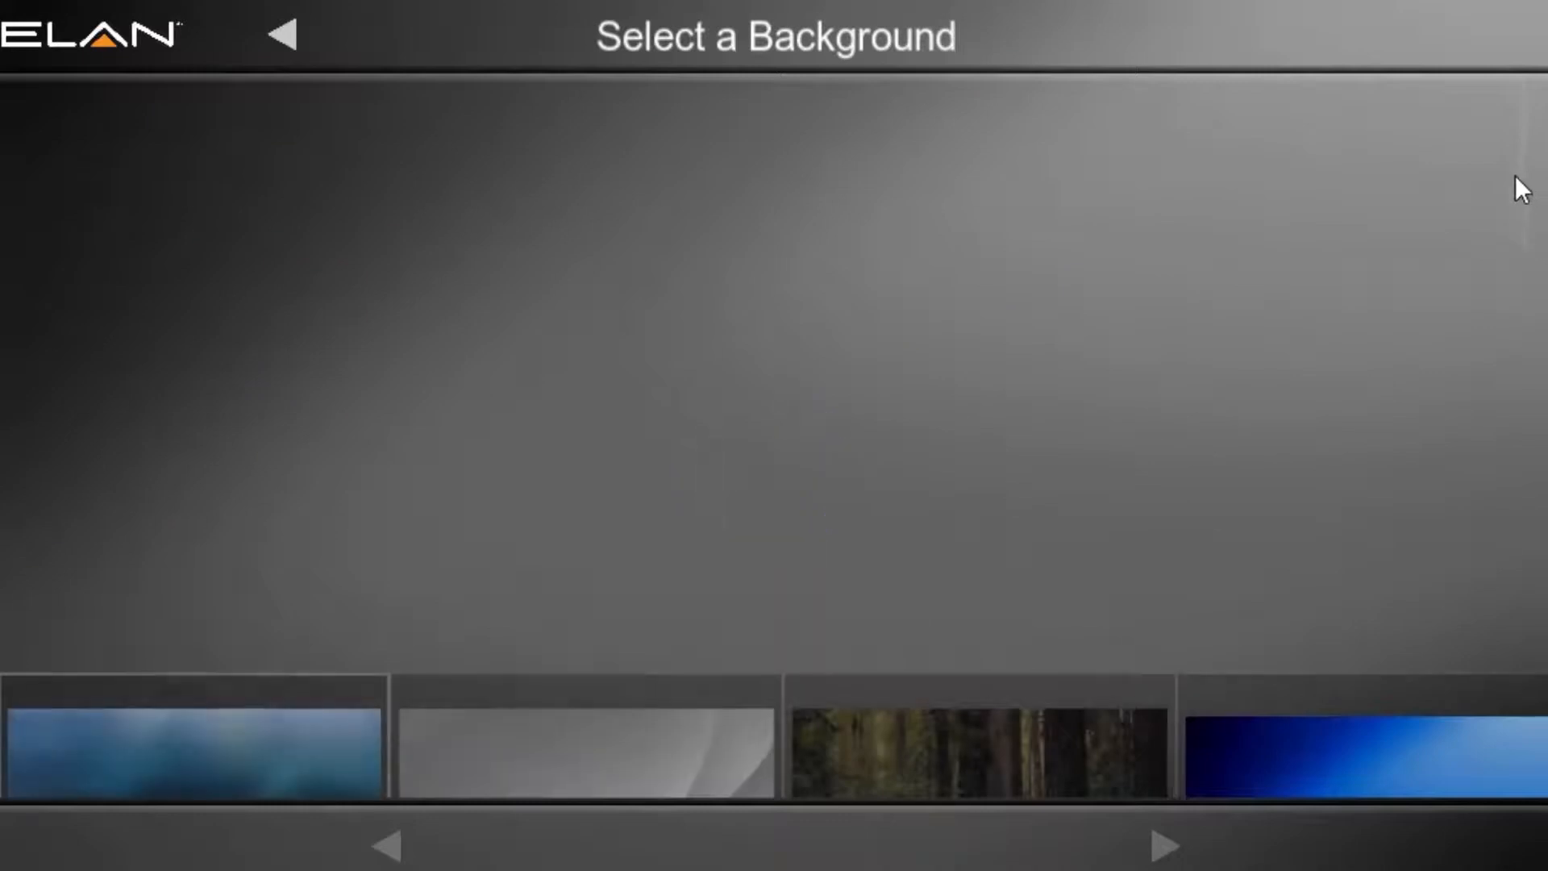
Step: Choose the uploaded home theater photo as the theme background and continue to the icon set selection
drag(1522, 176, 1463, 738)
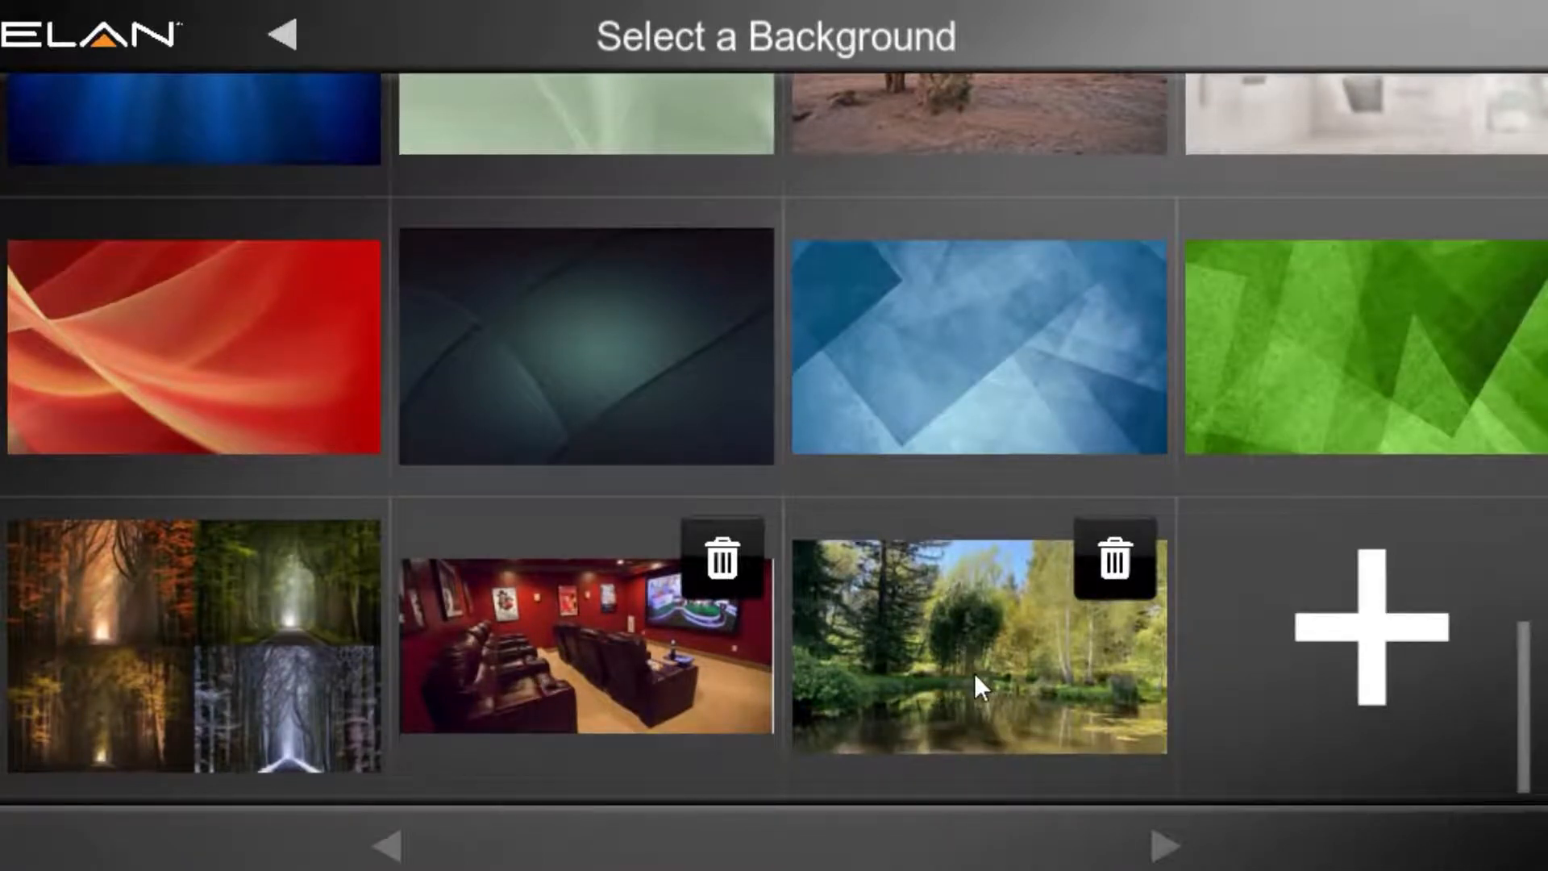
click(637, 664)
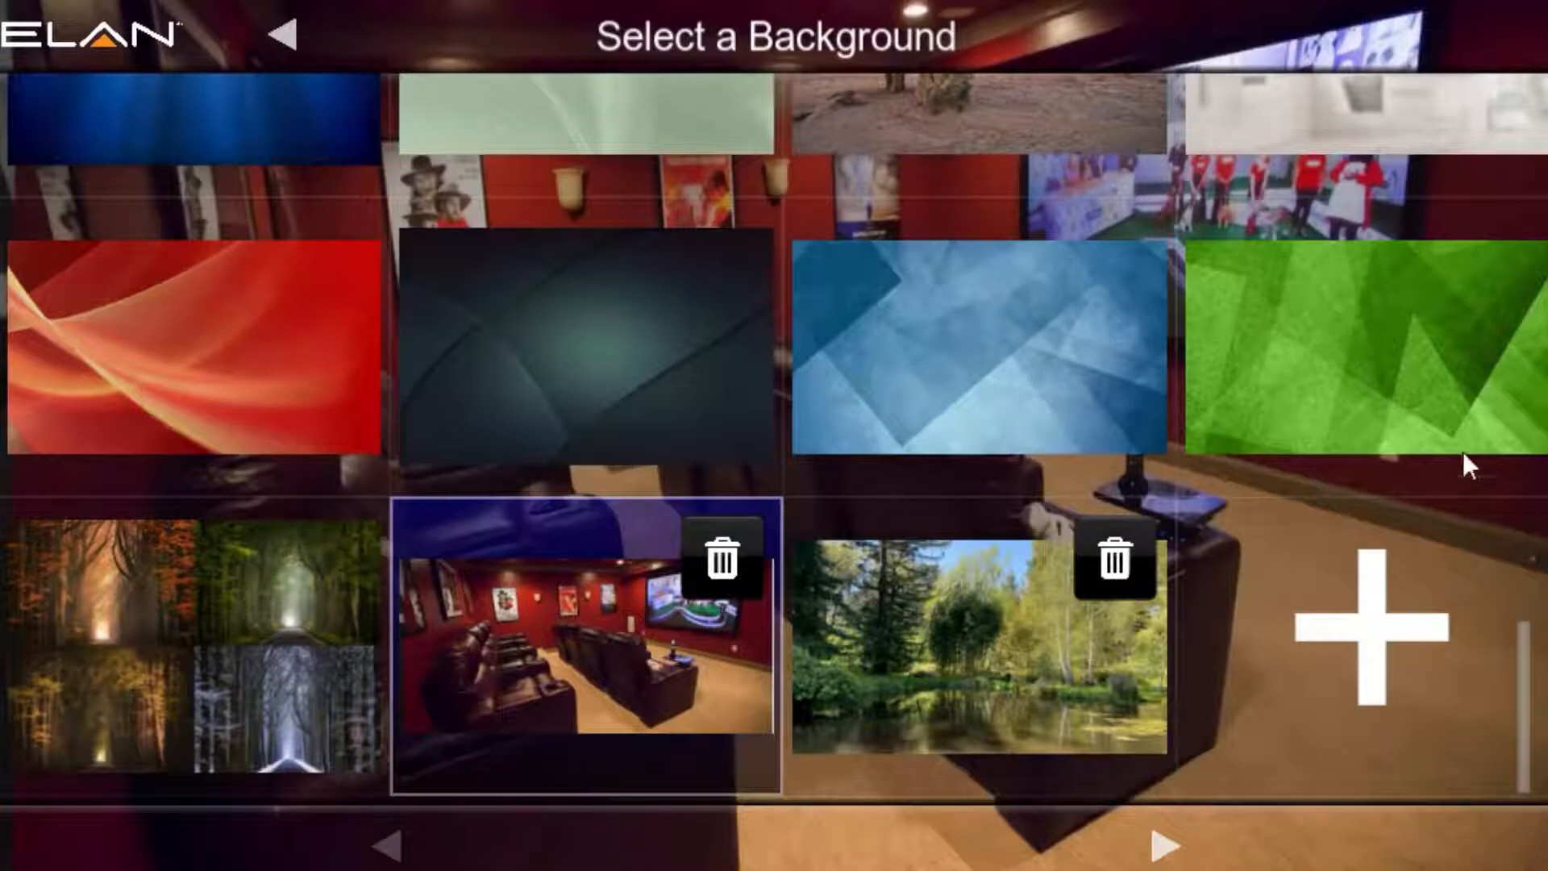
click(1163, 847)
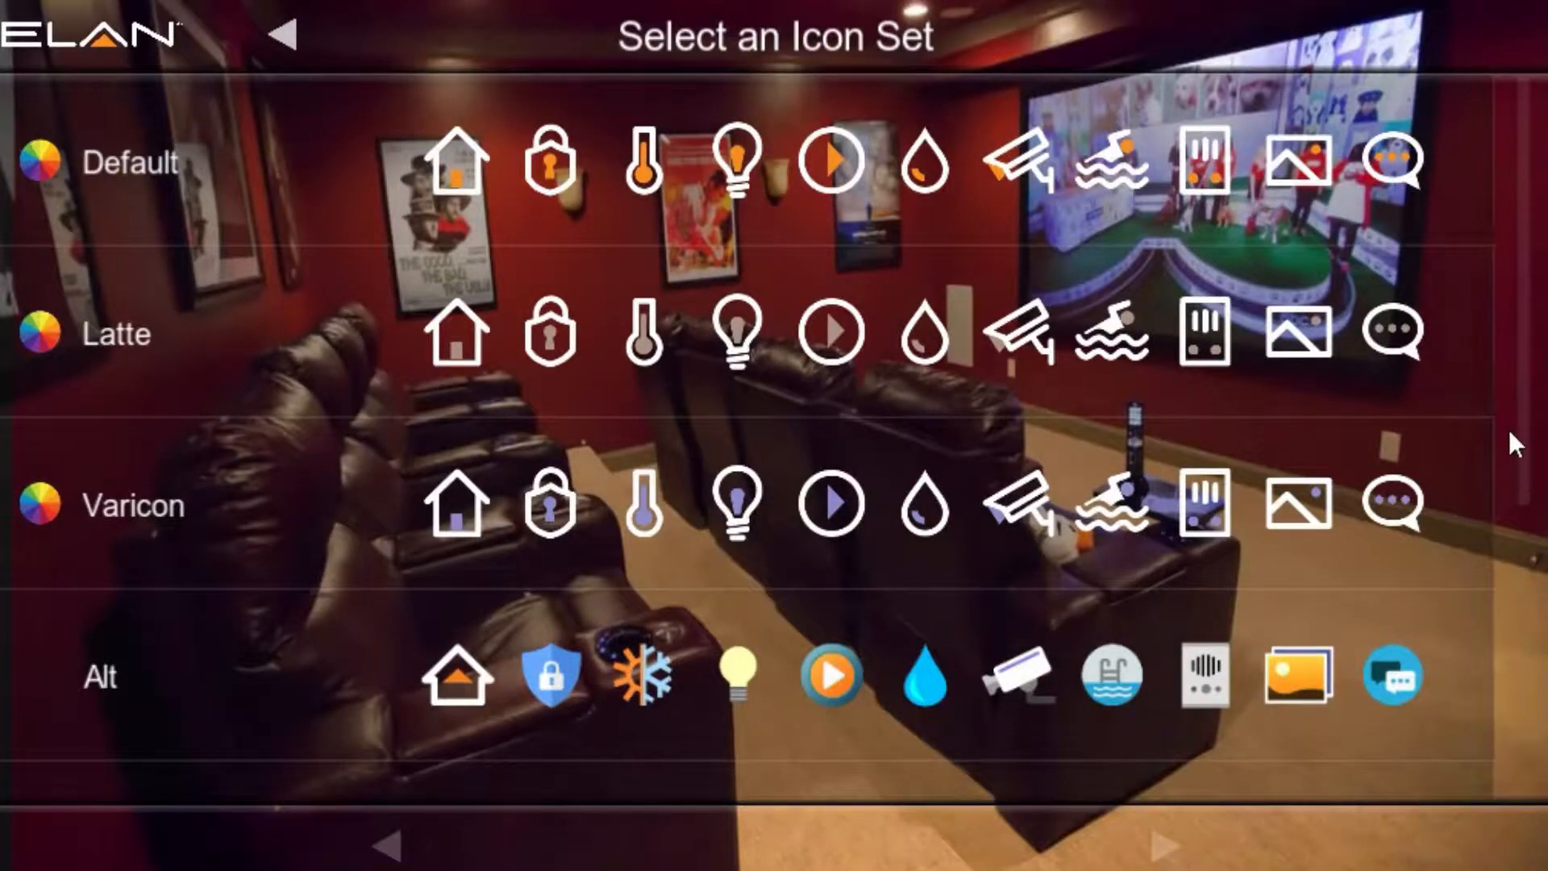
Step: Review the available icon sets, choose the Varicon set for the theme, and continue to the theme settings
scroll(1507, 427, down, 2)
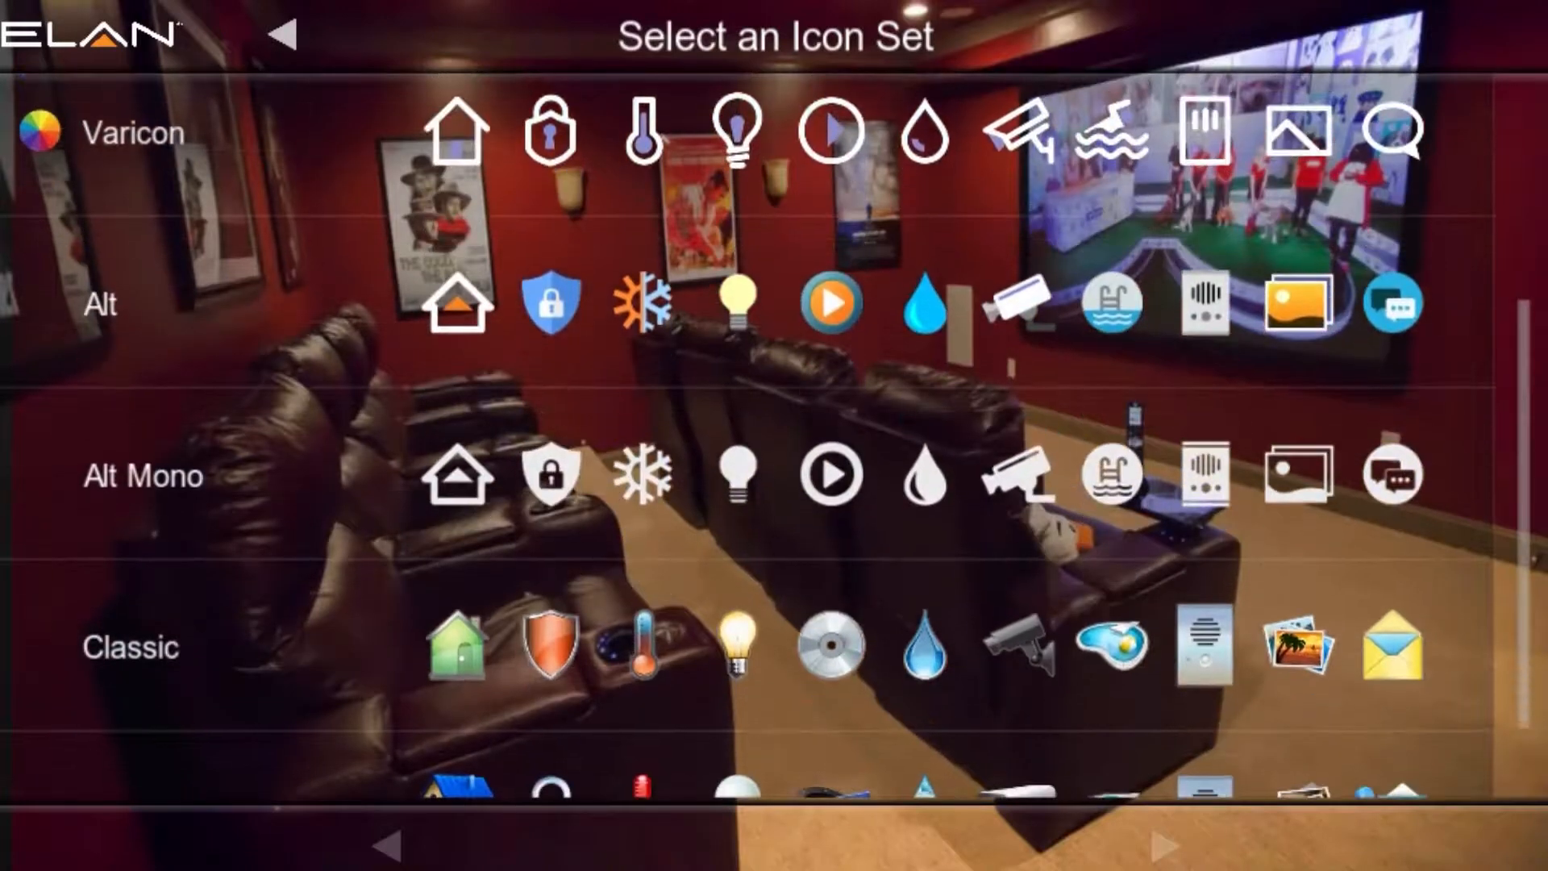
scroll(774, 443, down, 1)
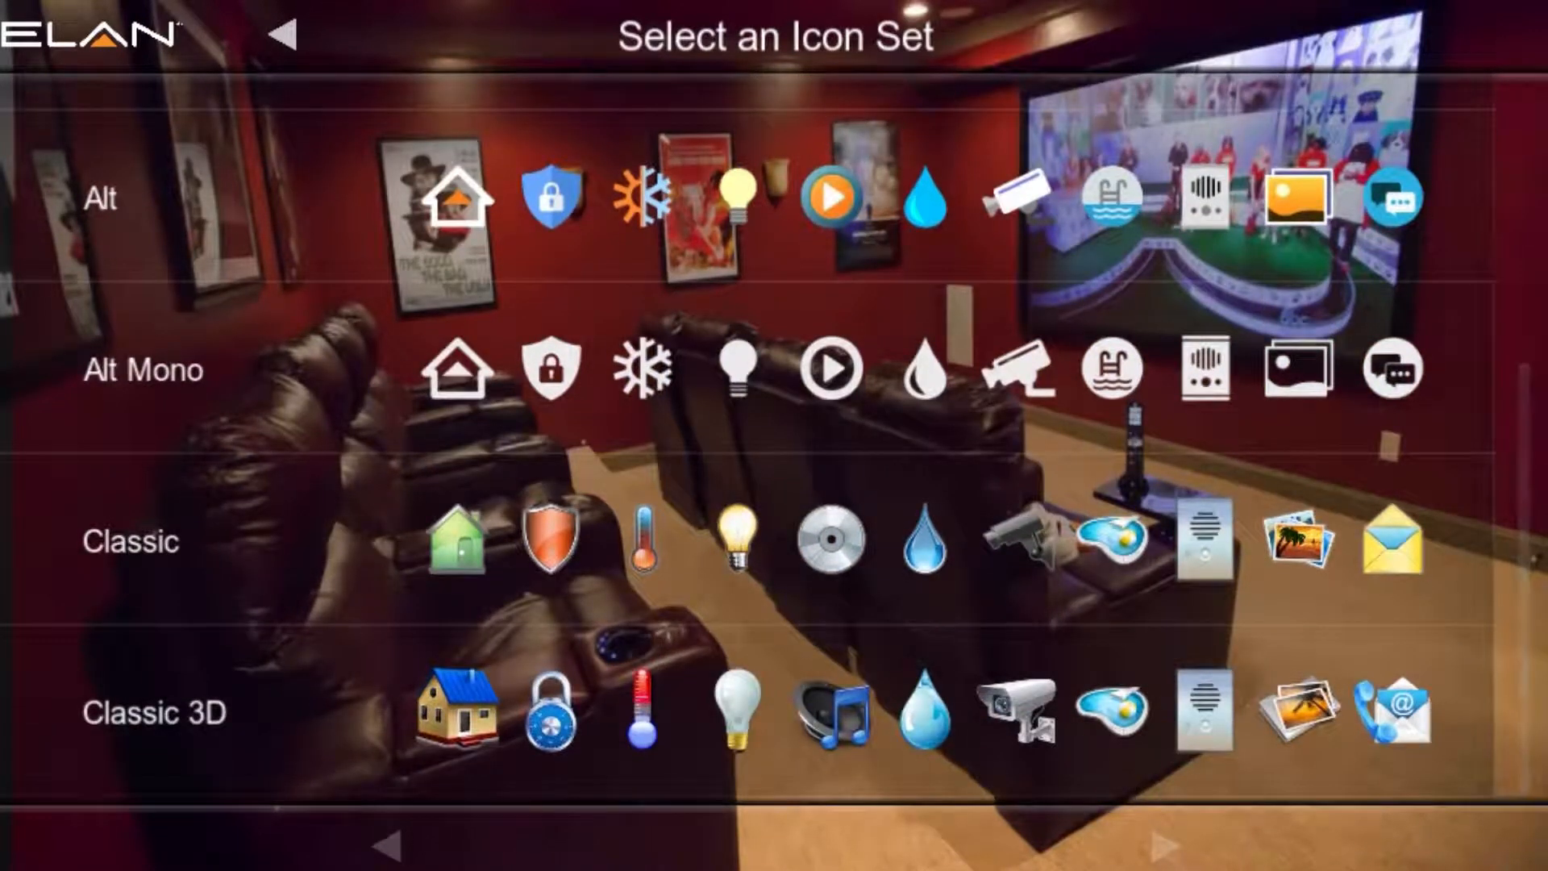
scroll(297, 685, up, 3)
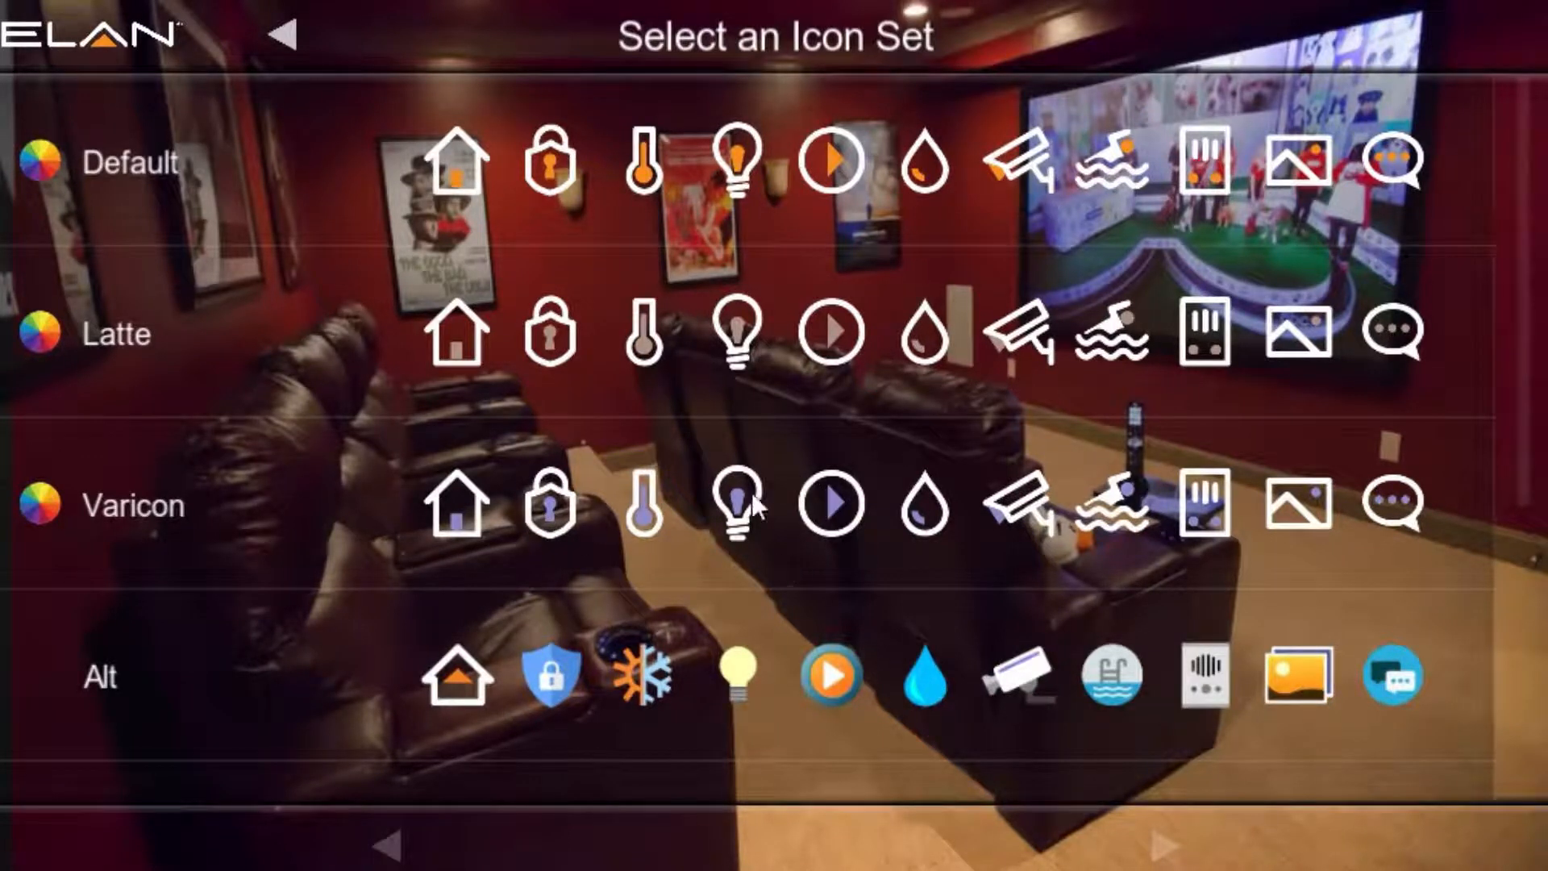
click(830, 507)
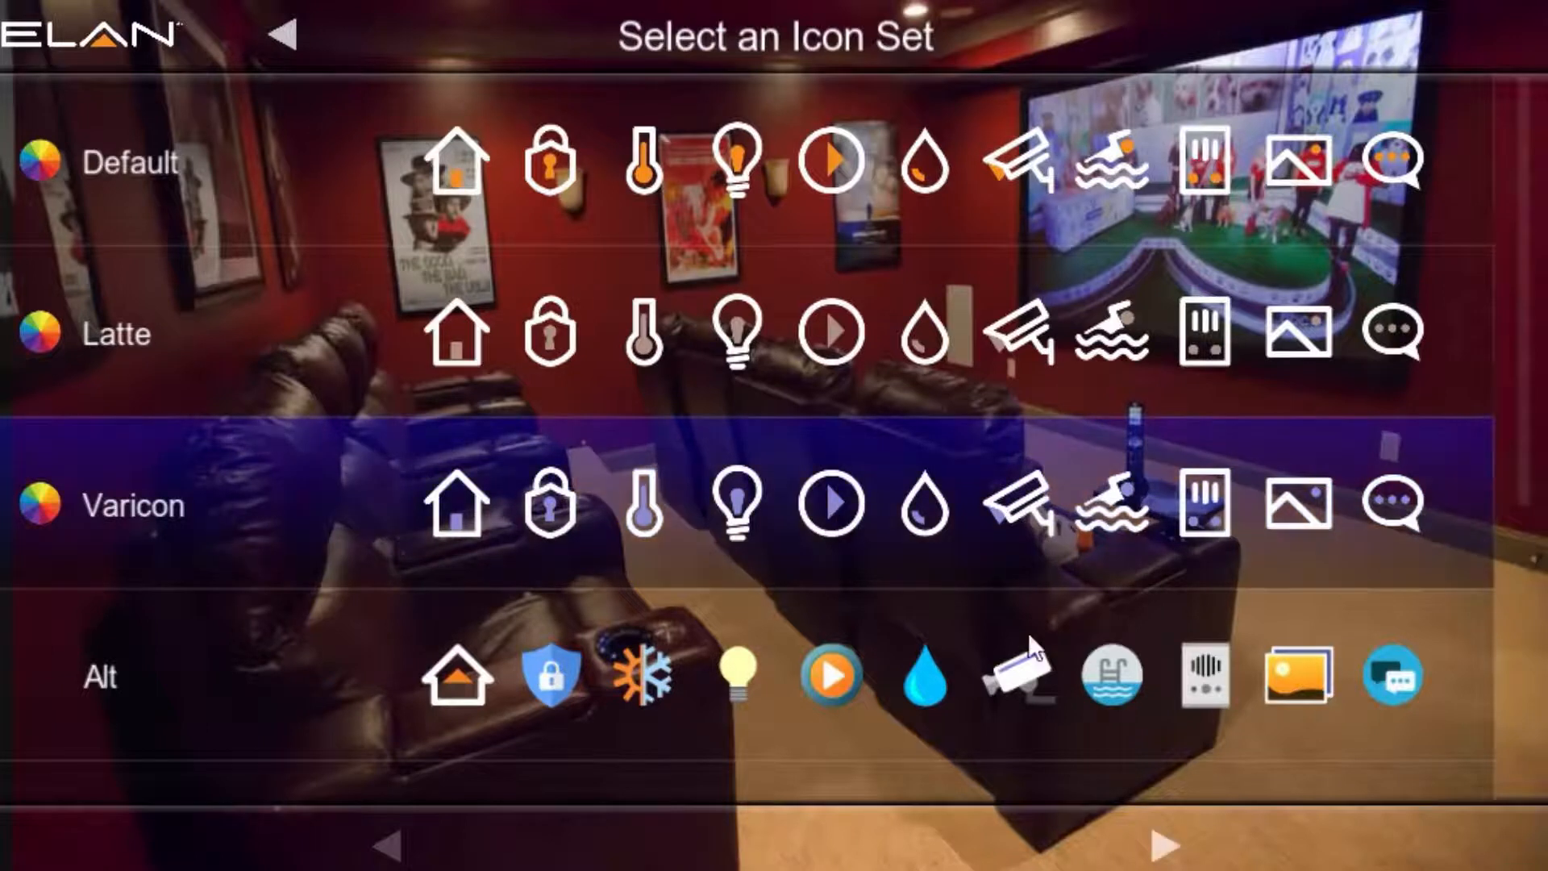
click(1167, 847)
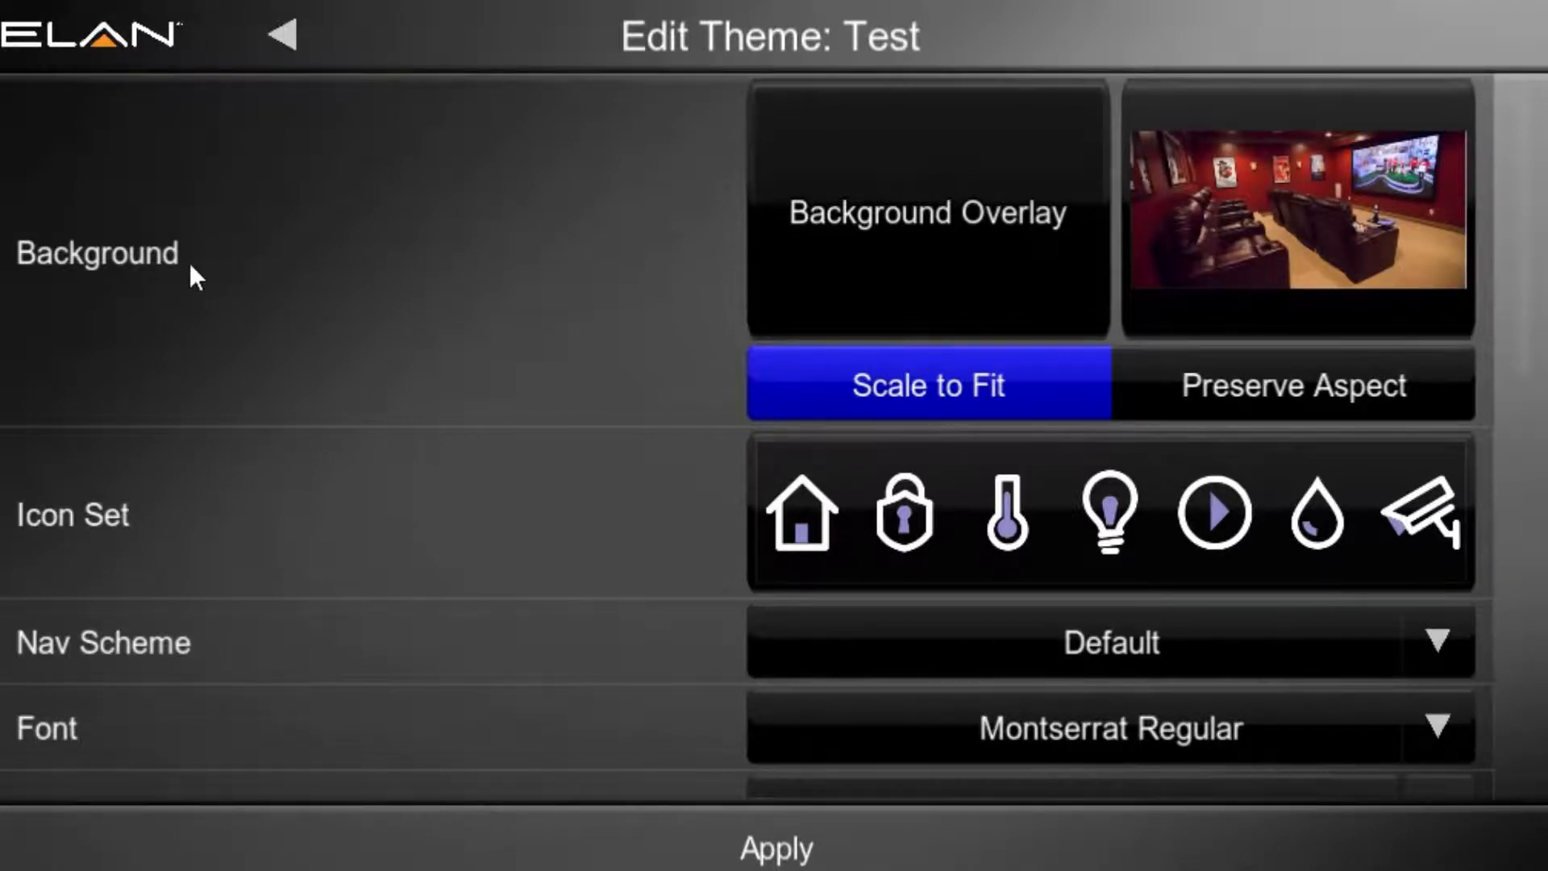
Step: Open the background overlay color and lower its transparency slider to the minimum, keeping red, green and blue at zero
click(1003, 263)
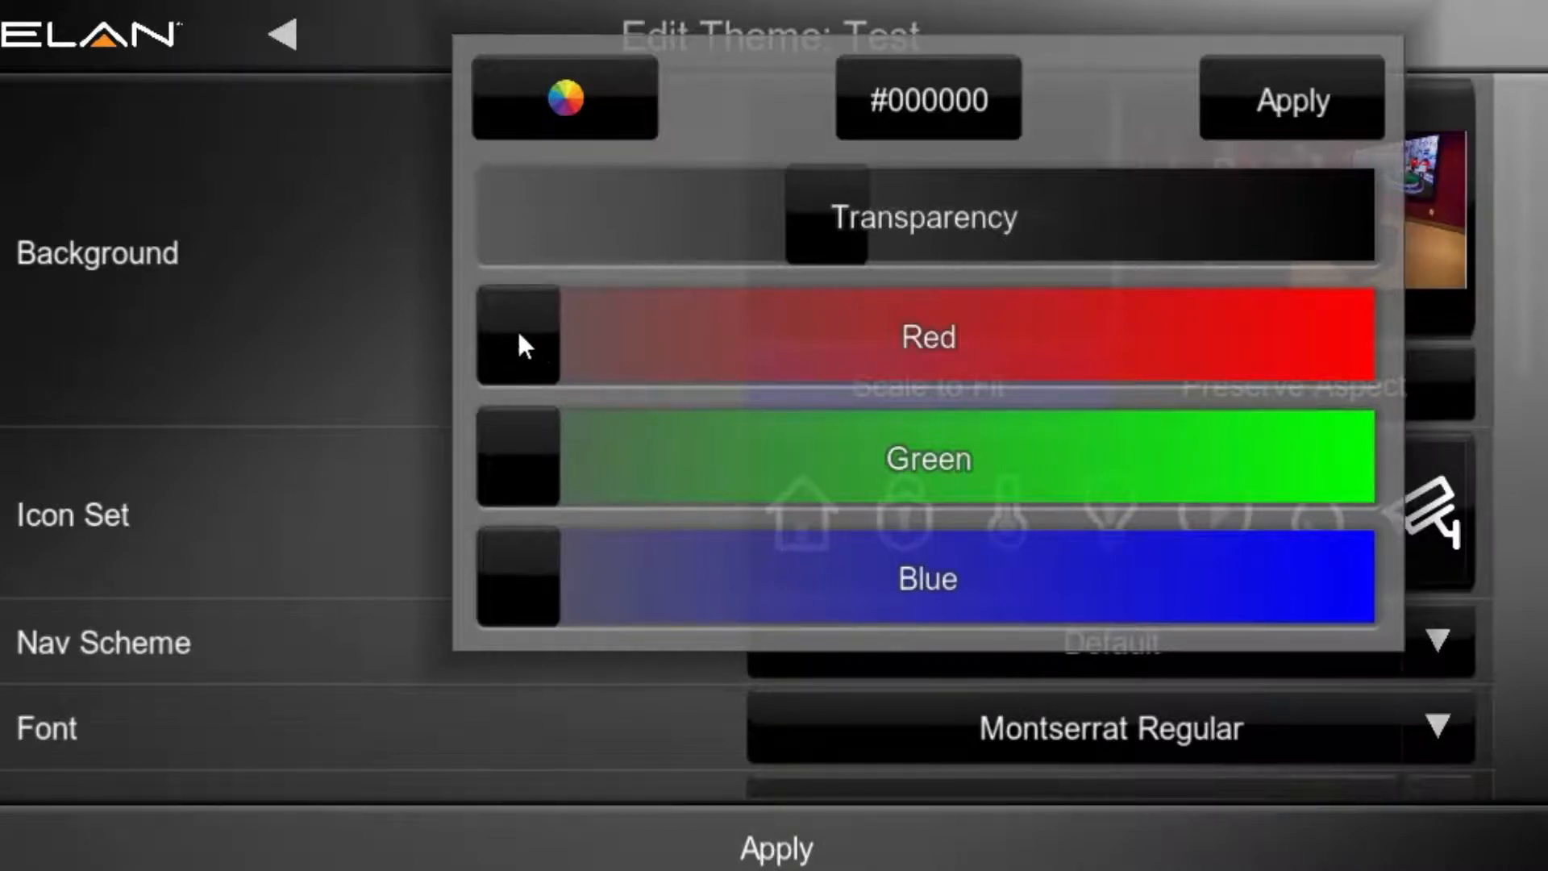
mouse_move(519, 335)
mouse_down()
mouse_move(863, 335)
mouse_move(491, 342)
mouse_up()
drag(513, 458, 439, 463)
mouse_move(510, 567)
mouse_down()
mouse_move(747, 577)
mouse_move(508, 578)
mouse_up()
drag(839, 229, 500, 239)
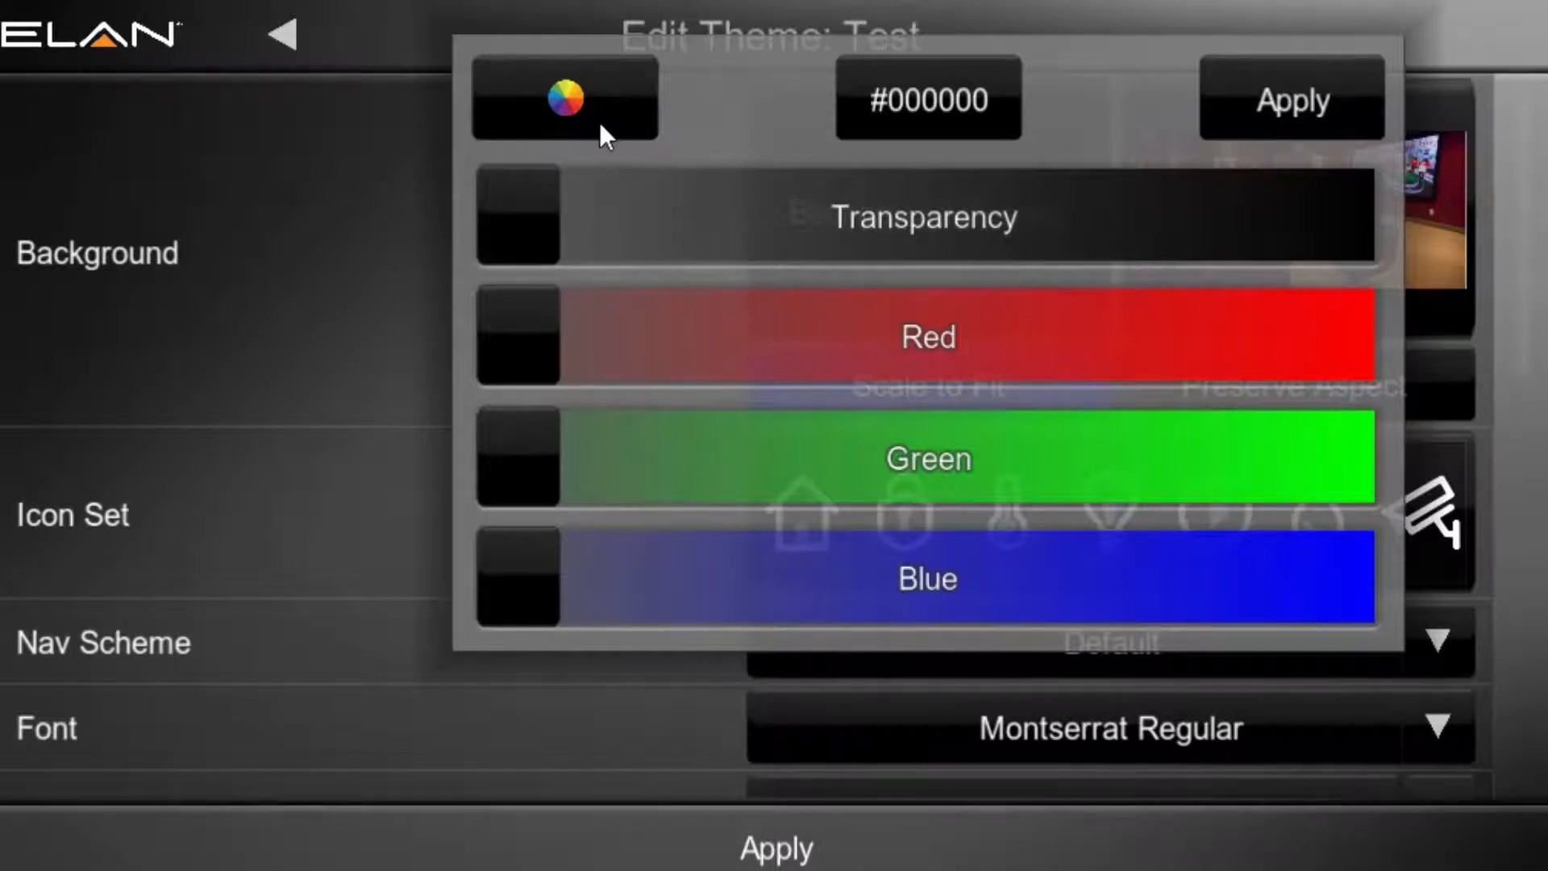
Step: Examine the overlay's color palette in the green range and its hex color entry, and leave without applying a color
click(567, 113)
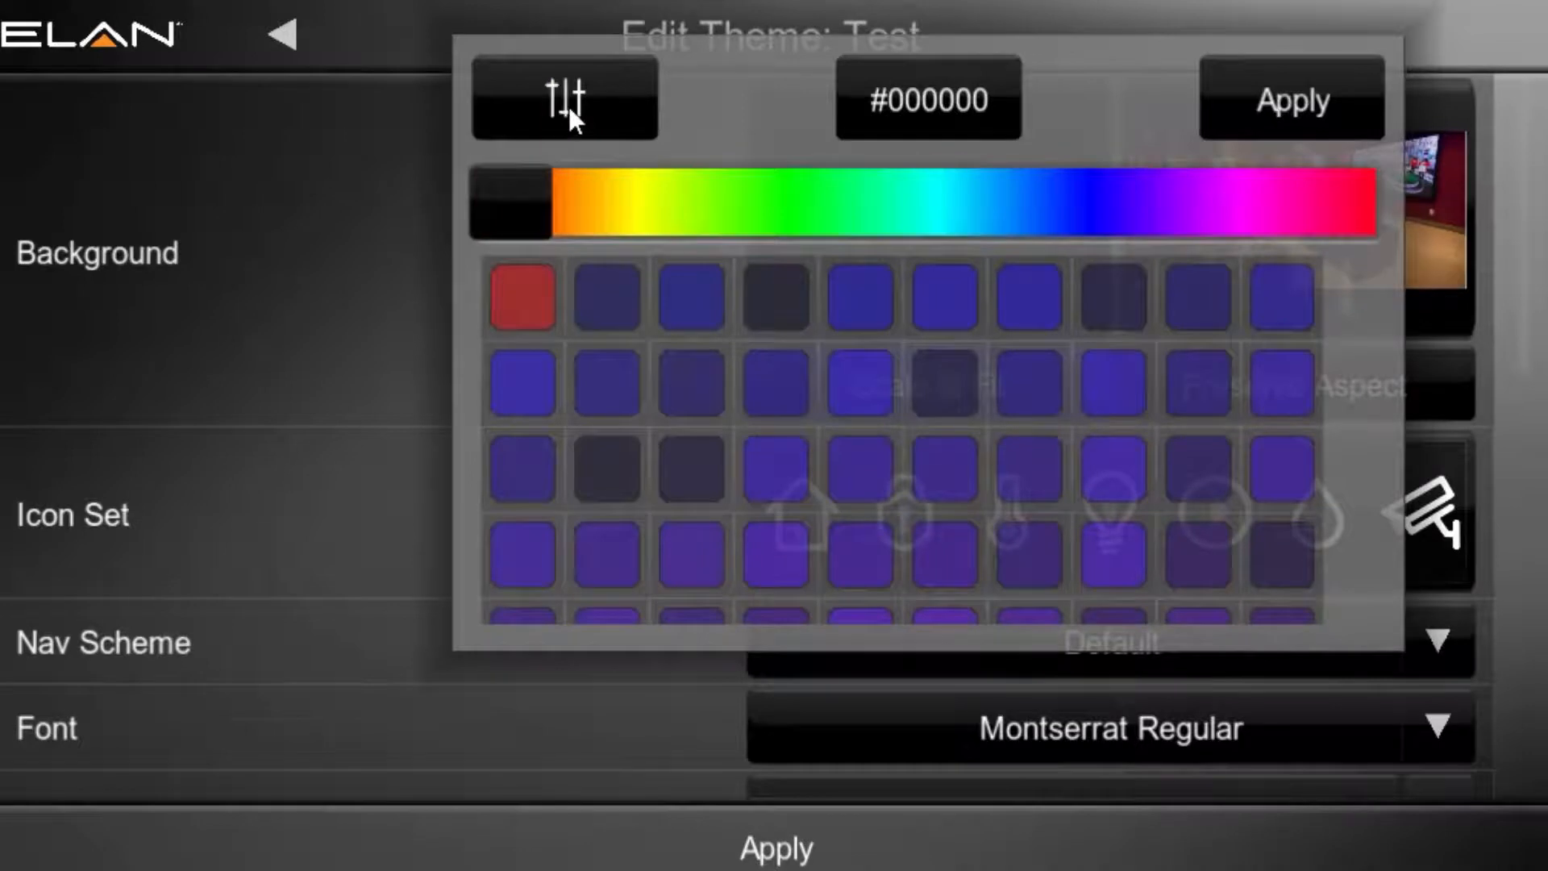
drag(520, 203, 798, 205)
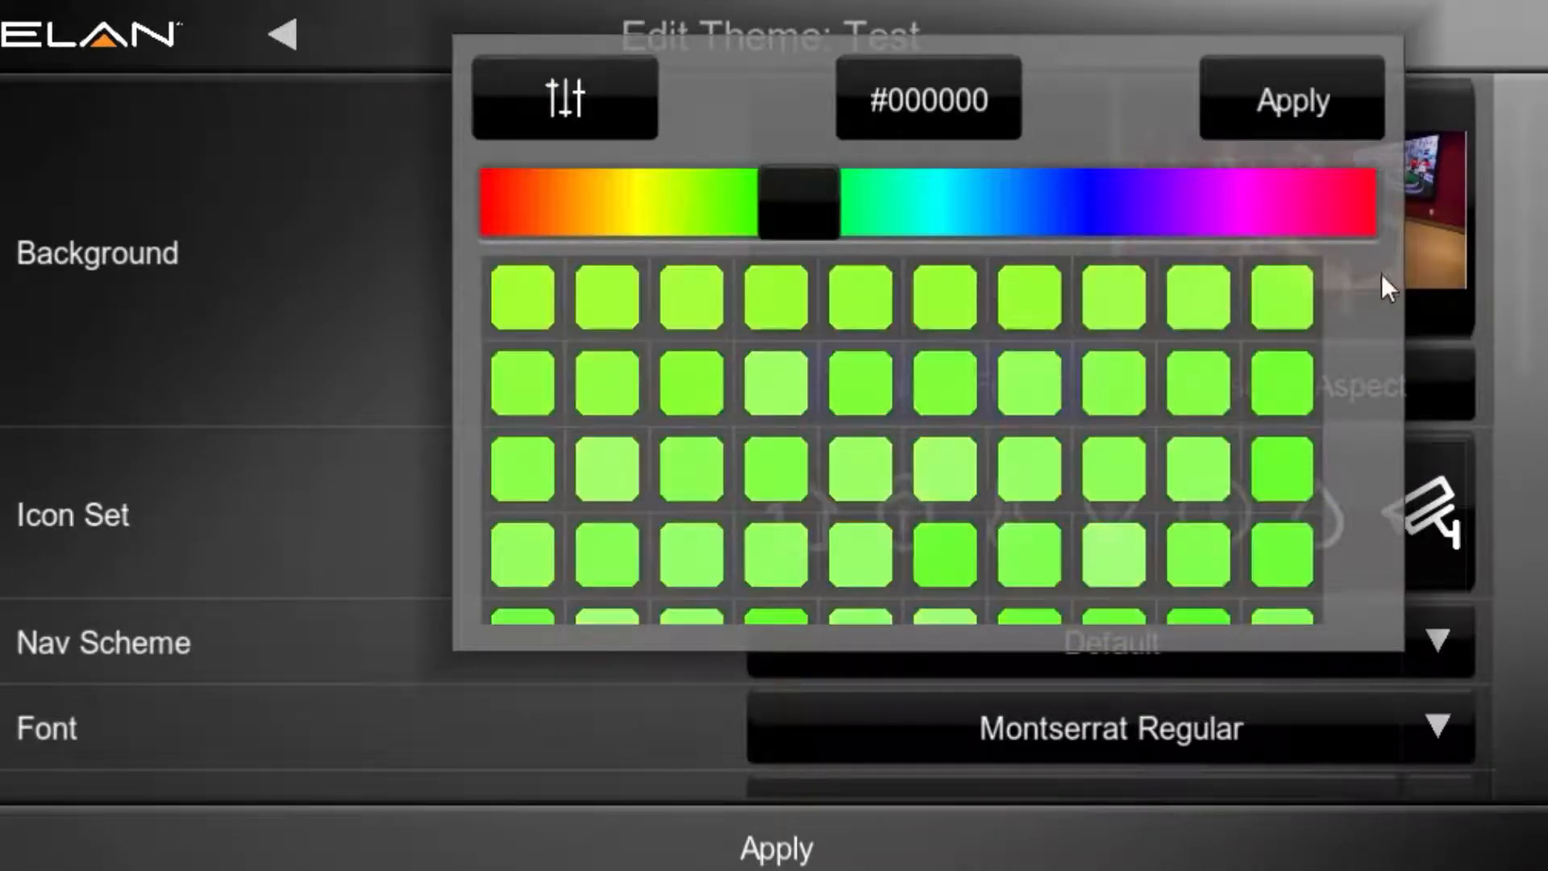
scroll(1343, 282, down, 3)
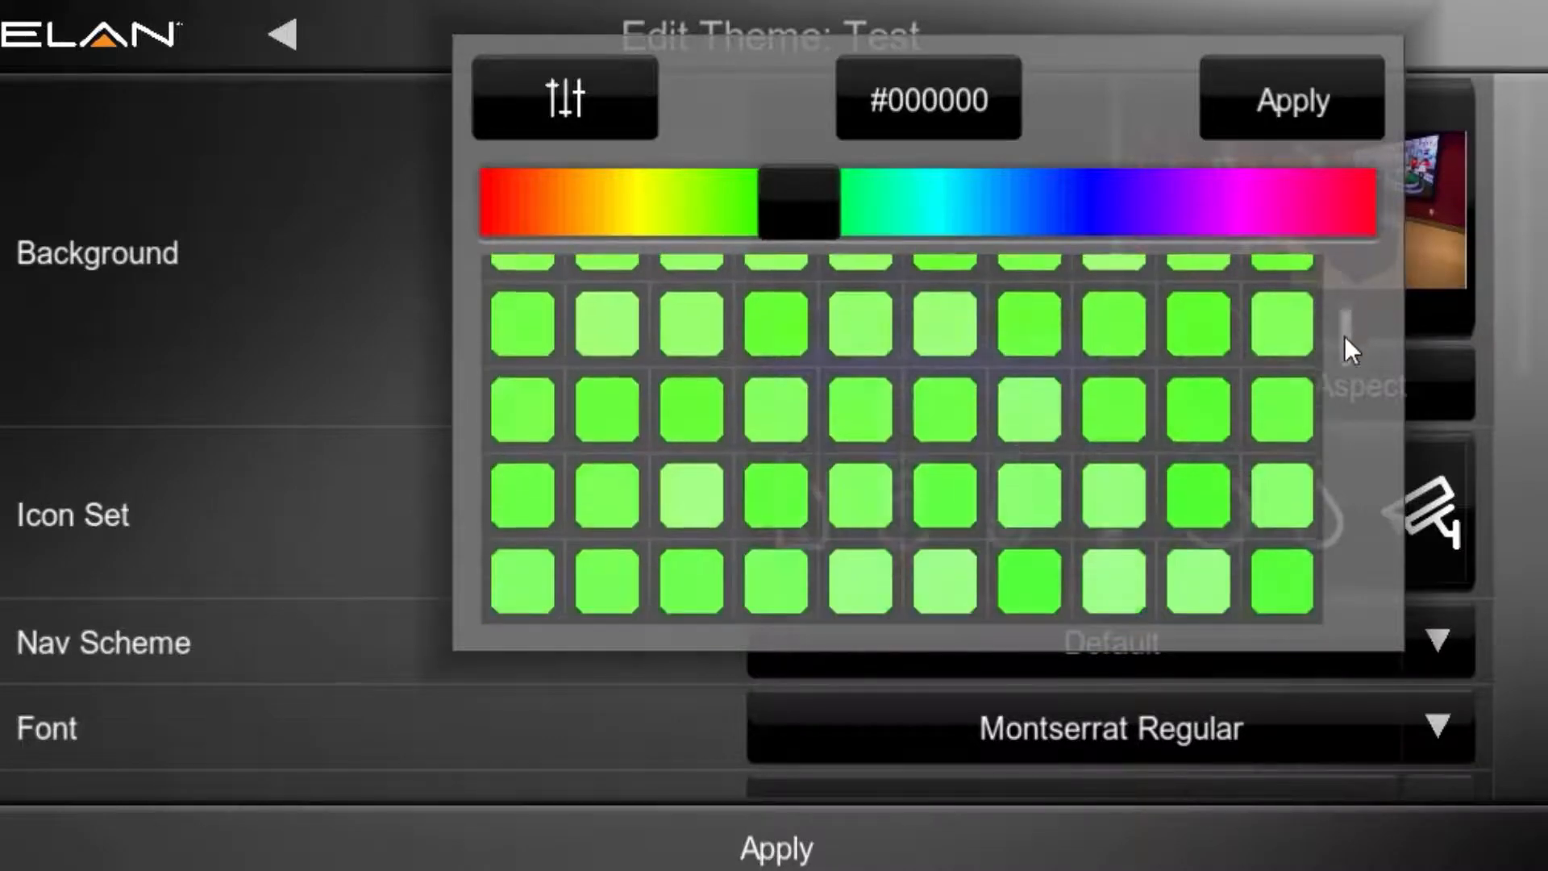
drag(1343, 335, 1356, 277)
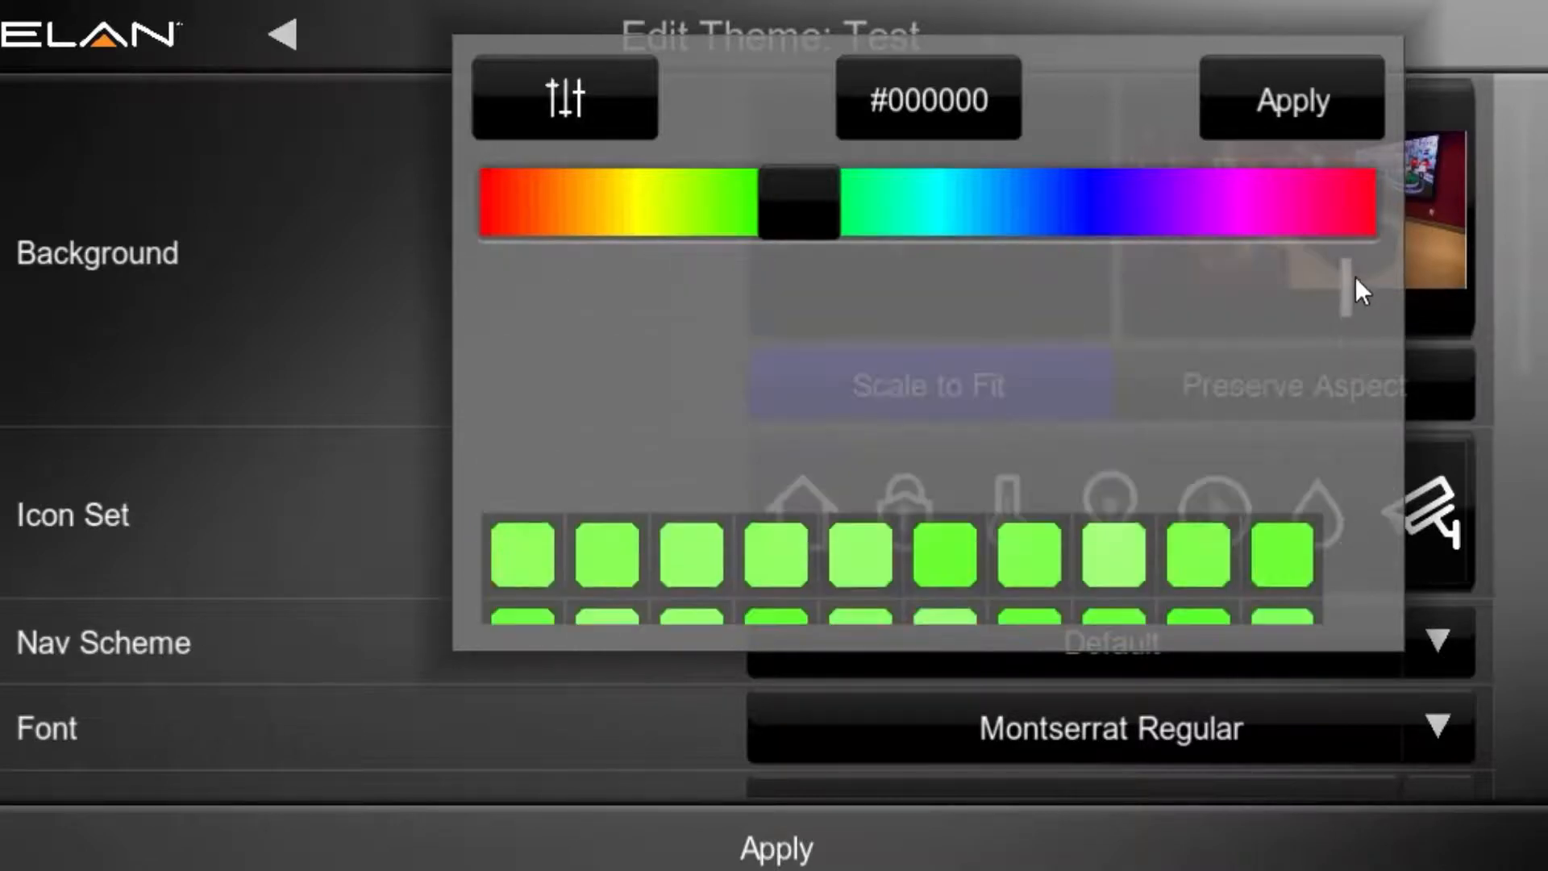
click(943, 97)
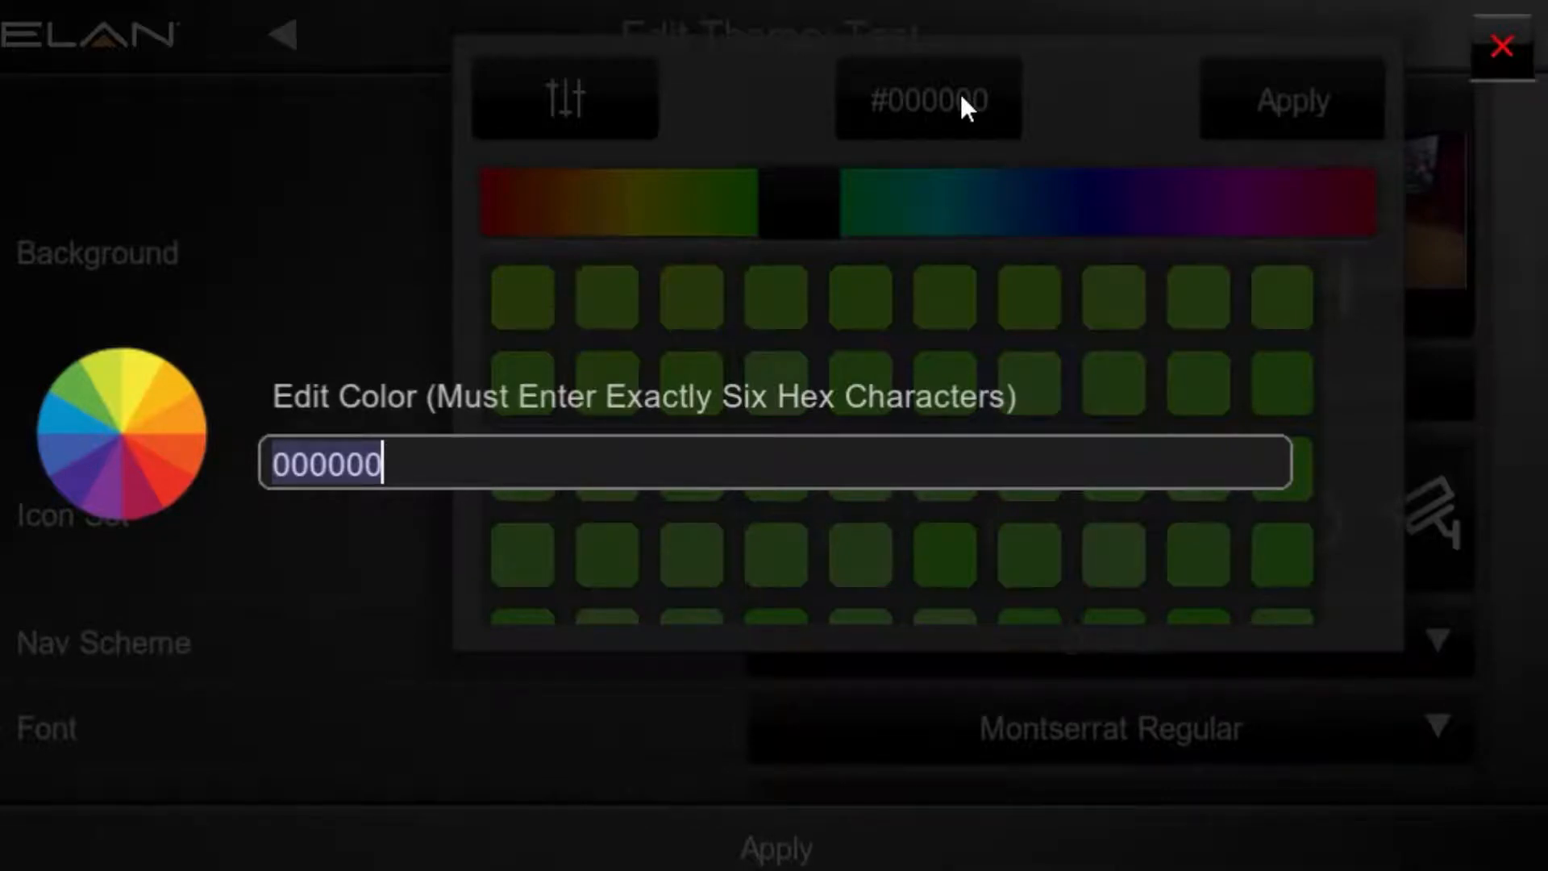
click(1491, 47)
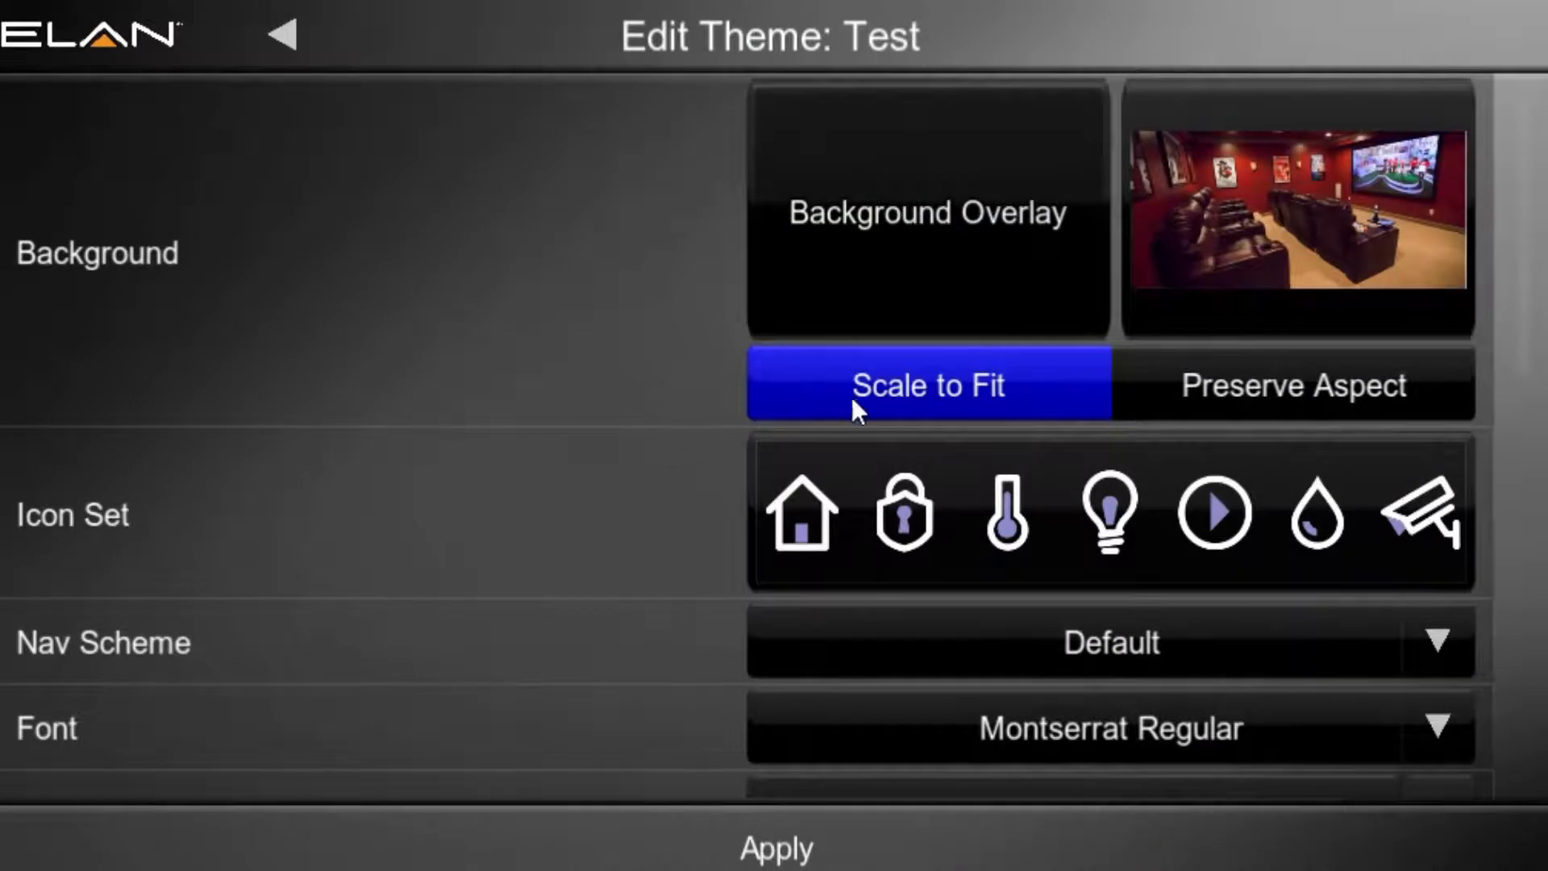
Step: Try the Preserve Aspect option for the background image and return it to Scale to Fit
click(1260, 395)
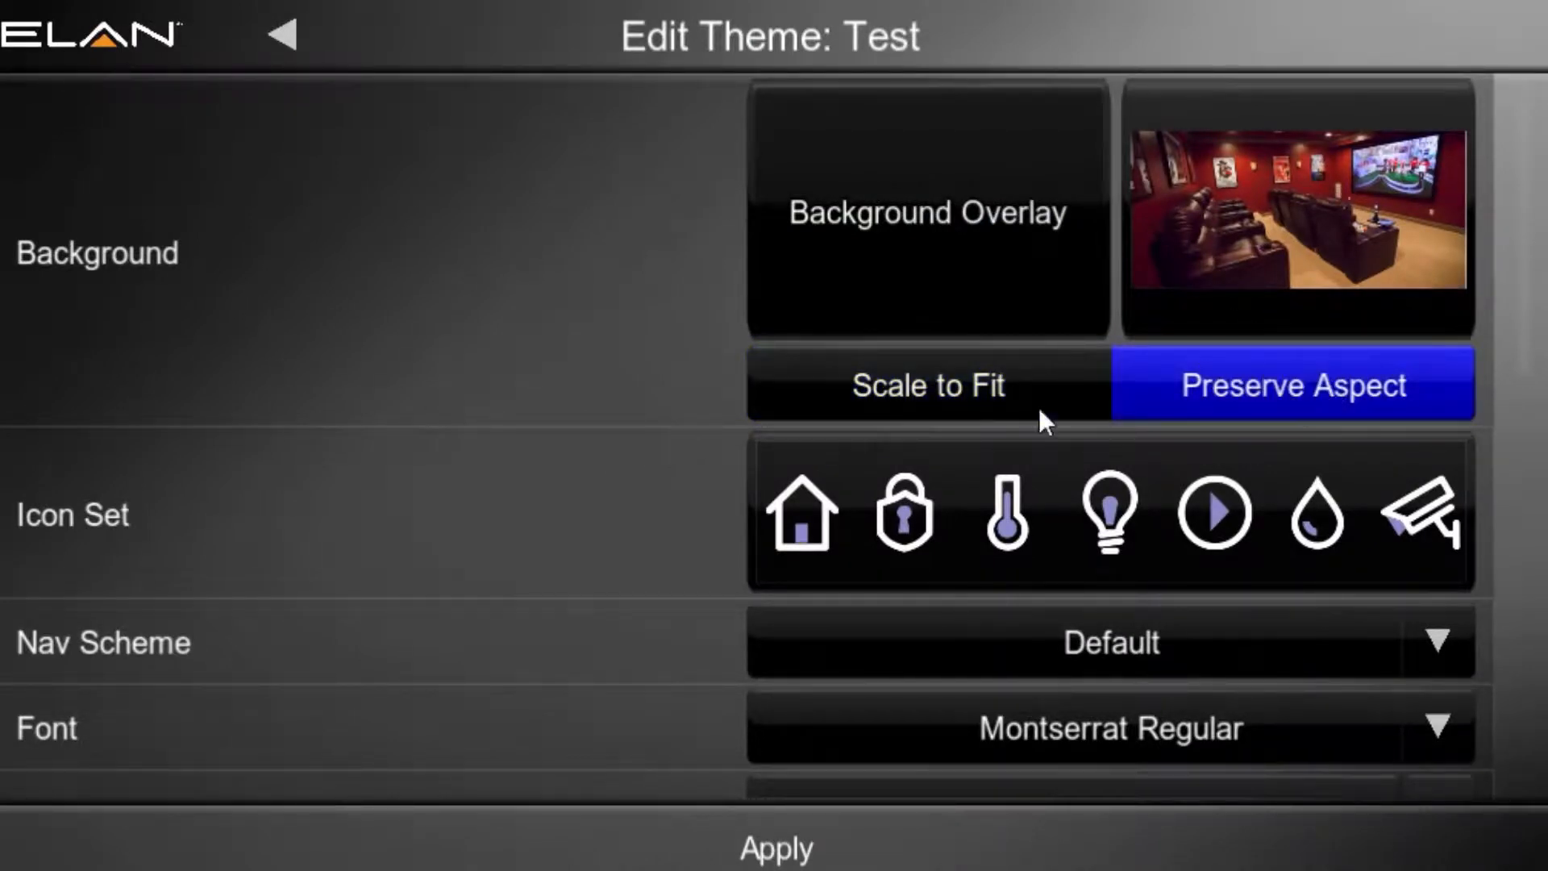
click(955, 374)
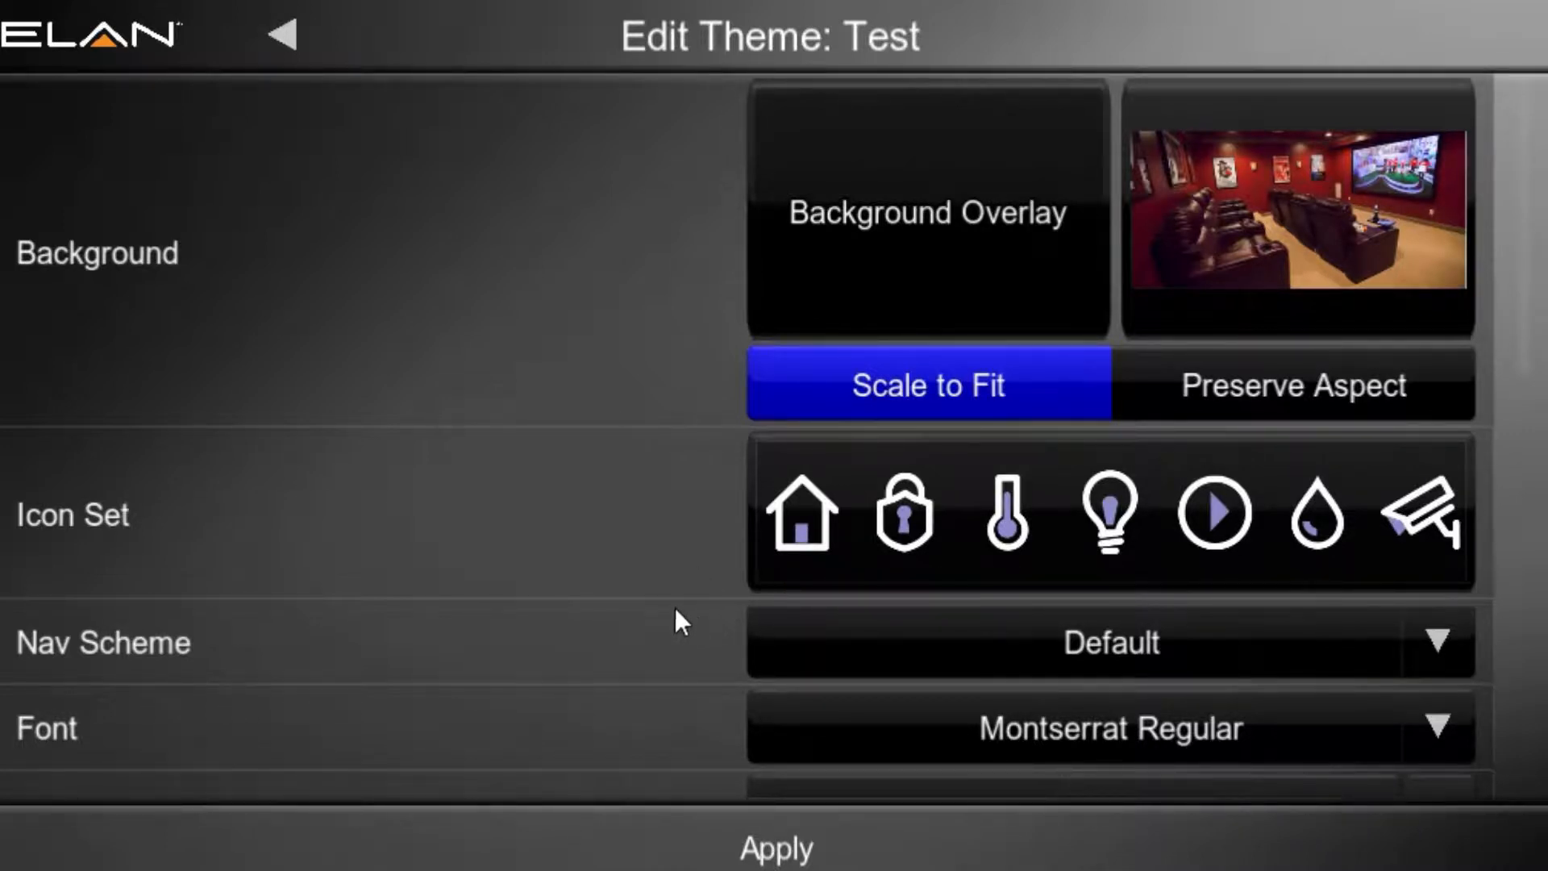
Step: Keep the Default nav scheme and set the theme font to Montserrat Regular
click(1431, 658)
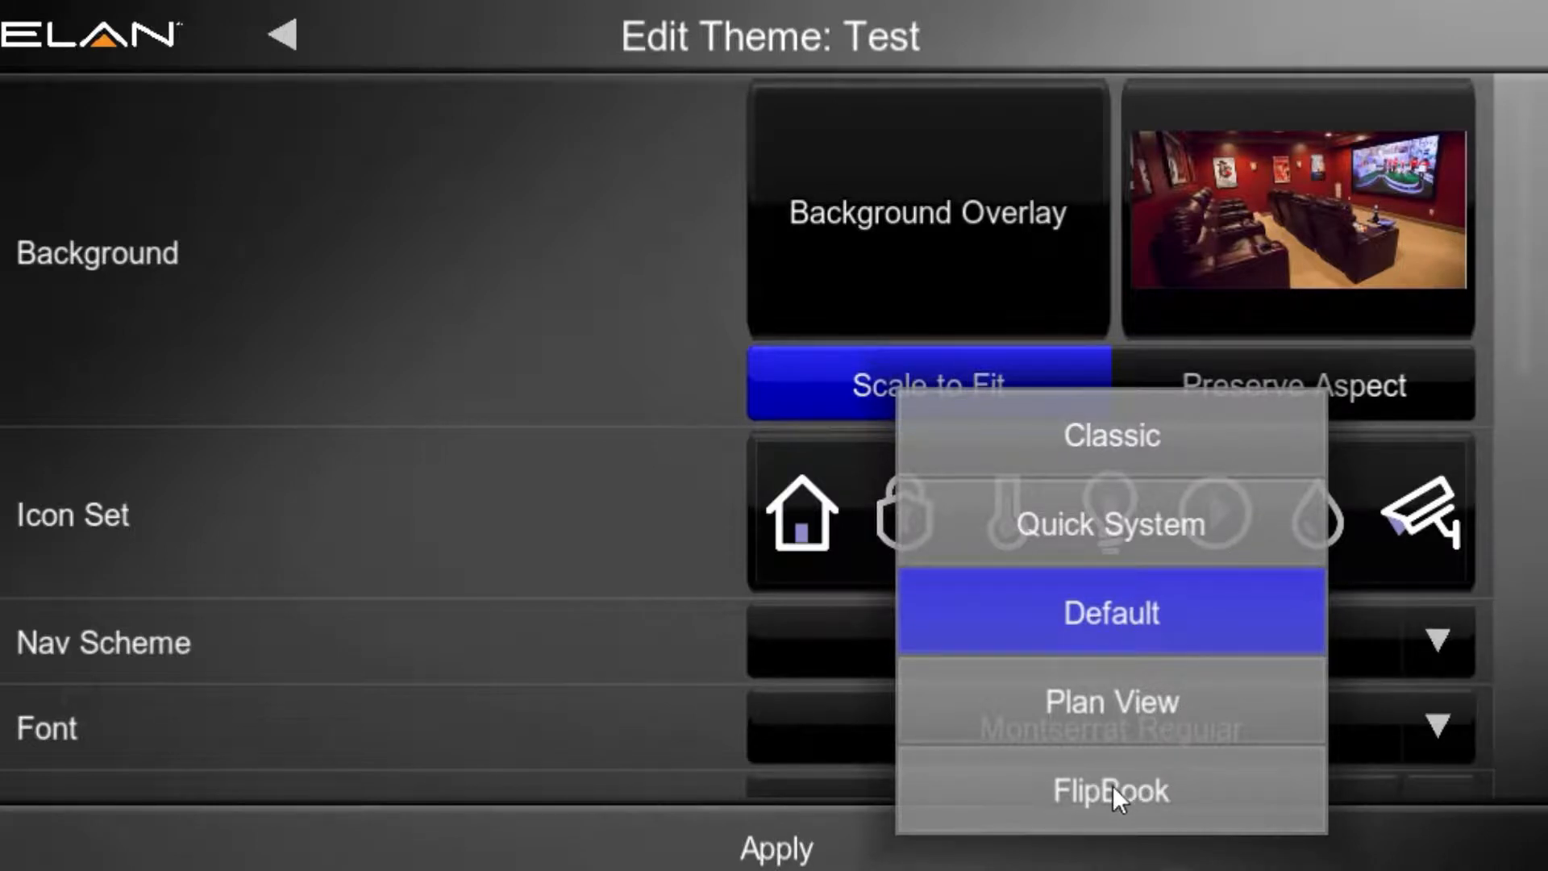
click(1025, 619)
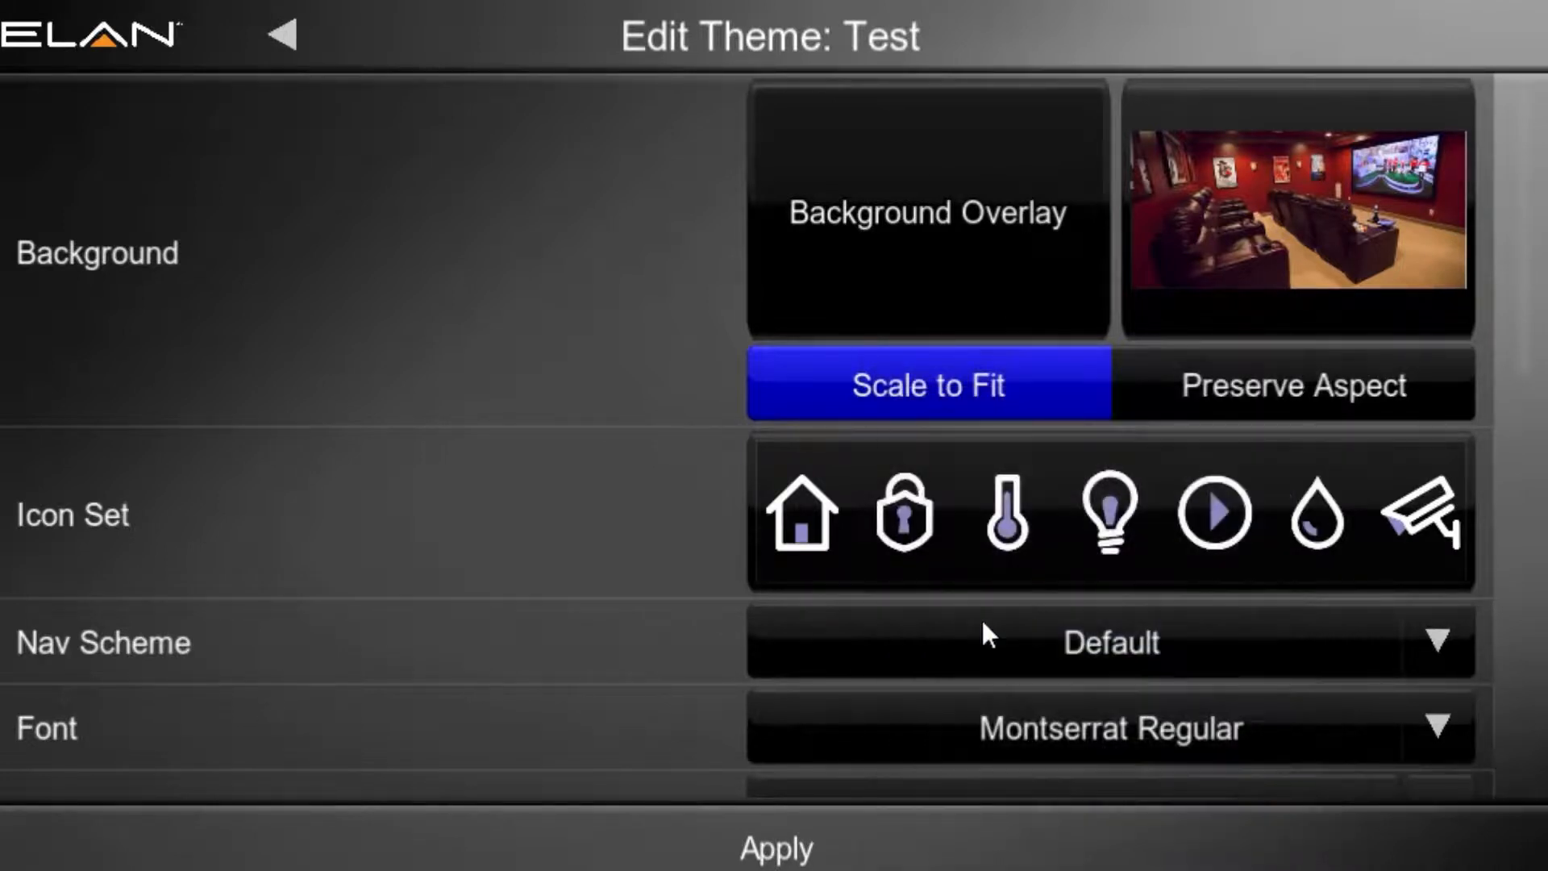
drag(1524, 321, 1517, 456)
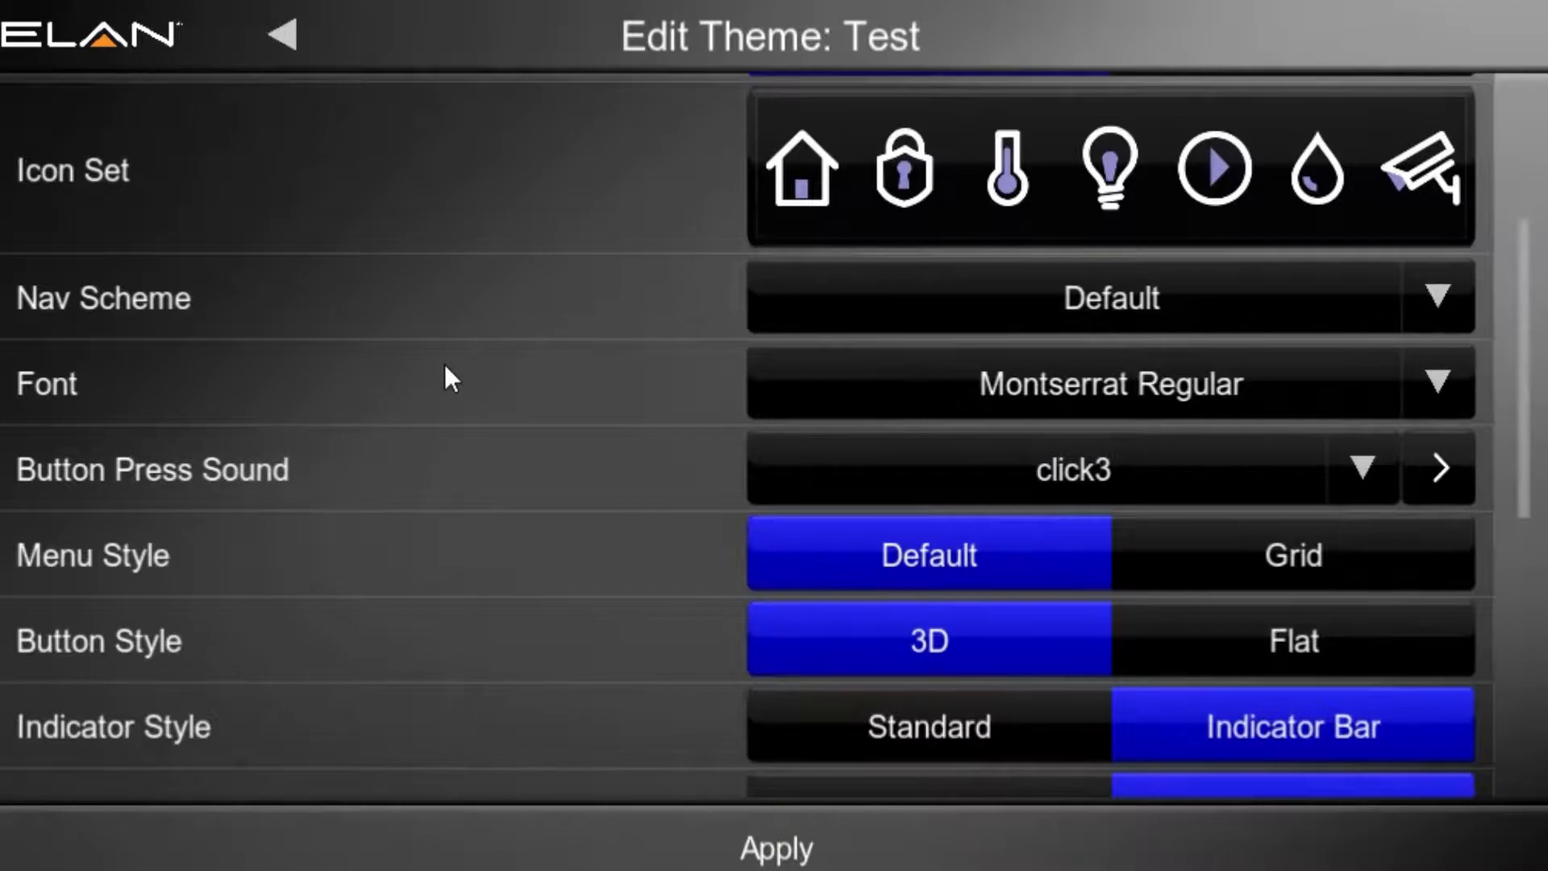
click(1427, 375)
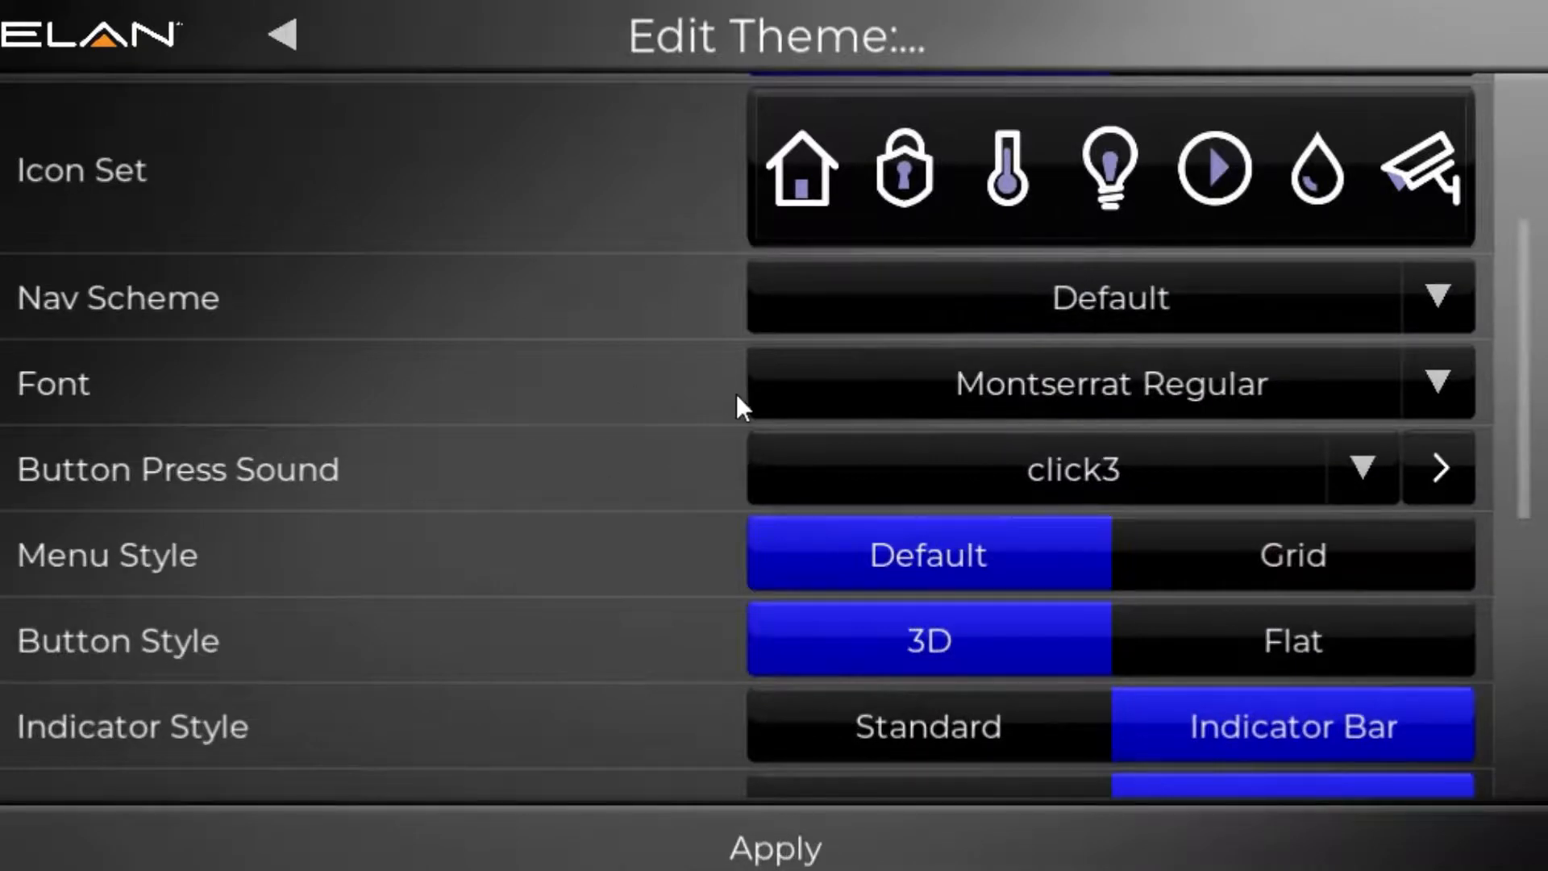
Step: Try click6 as the button press sound and set it back to click3
click(861, 470)
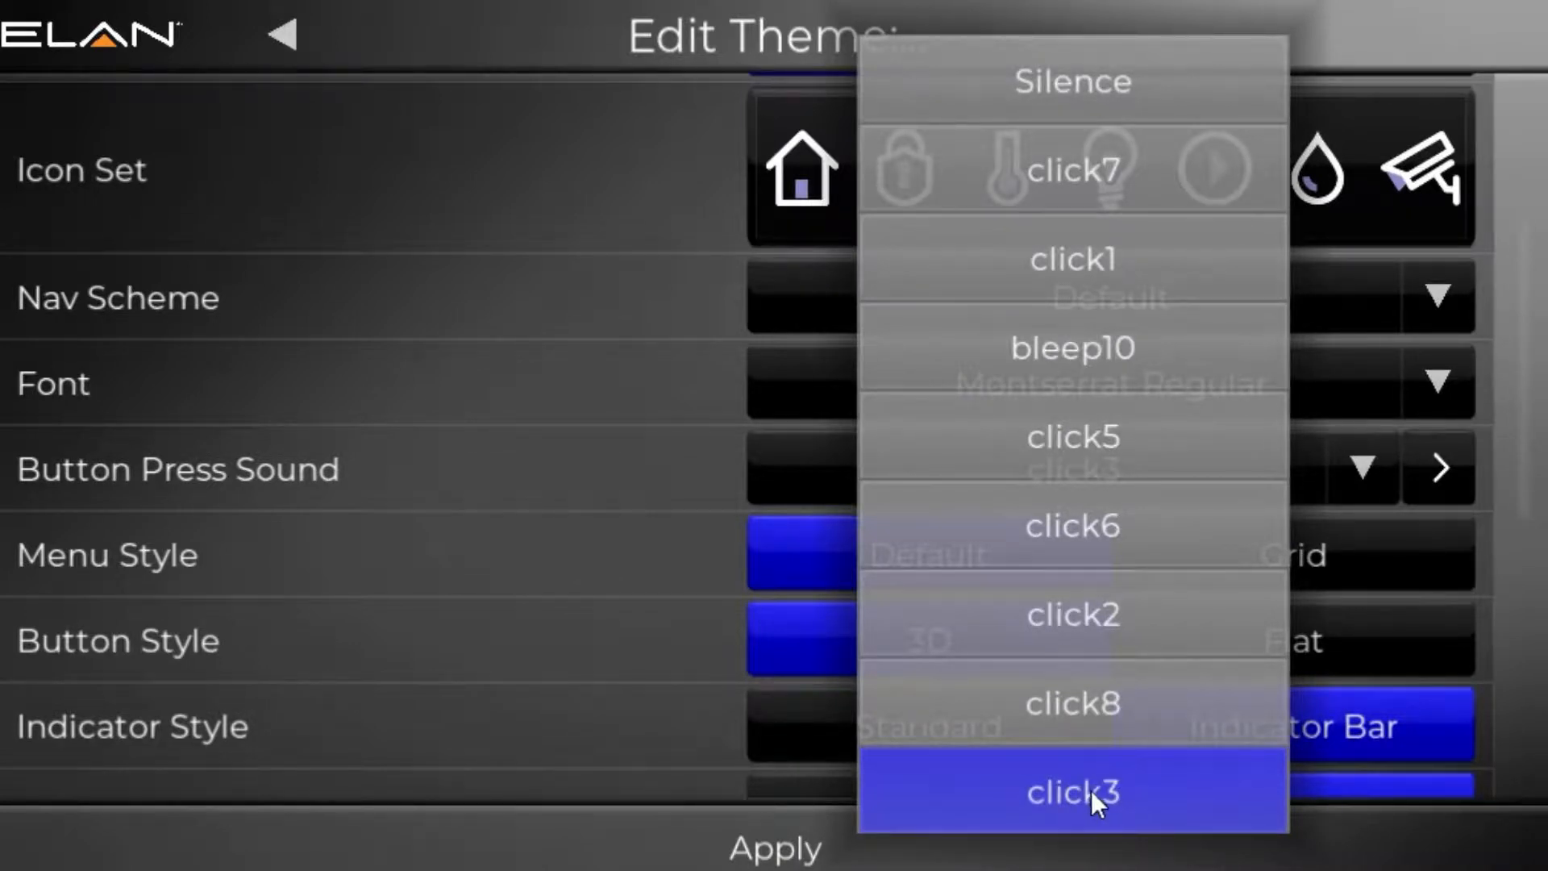
click(1094, 529)
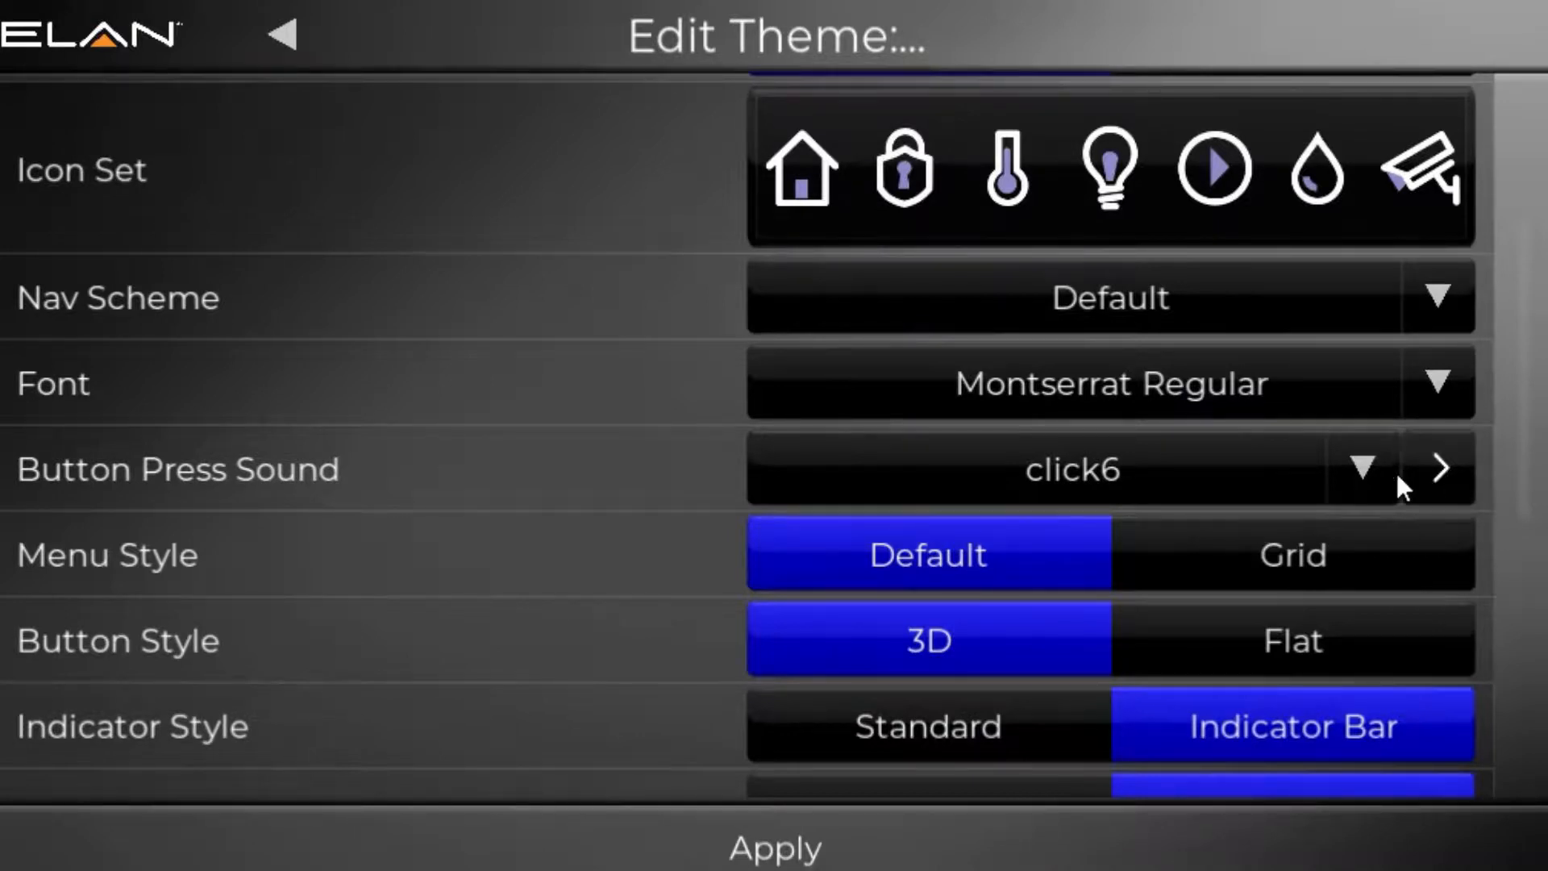
click(1373, 463)
click(1062, 780)
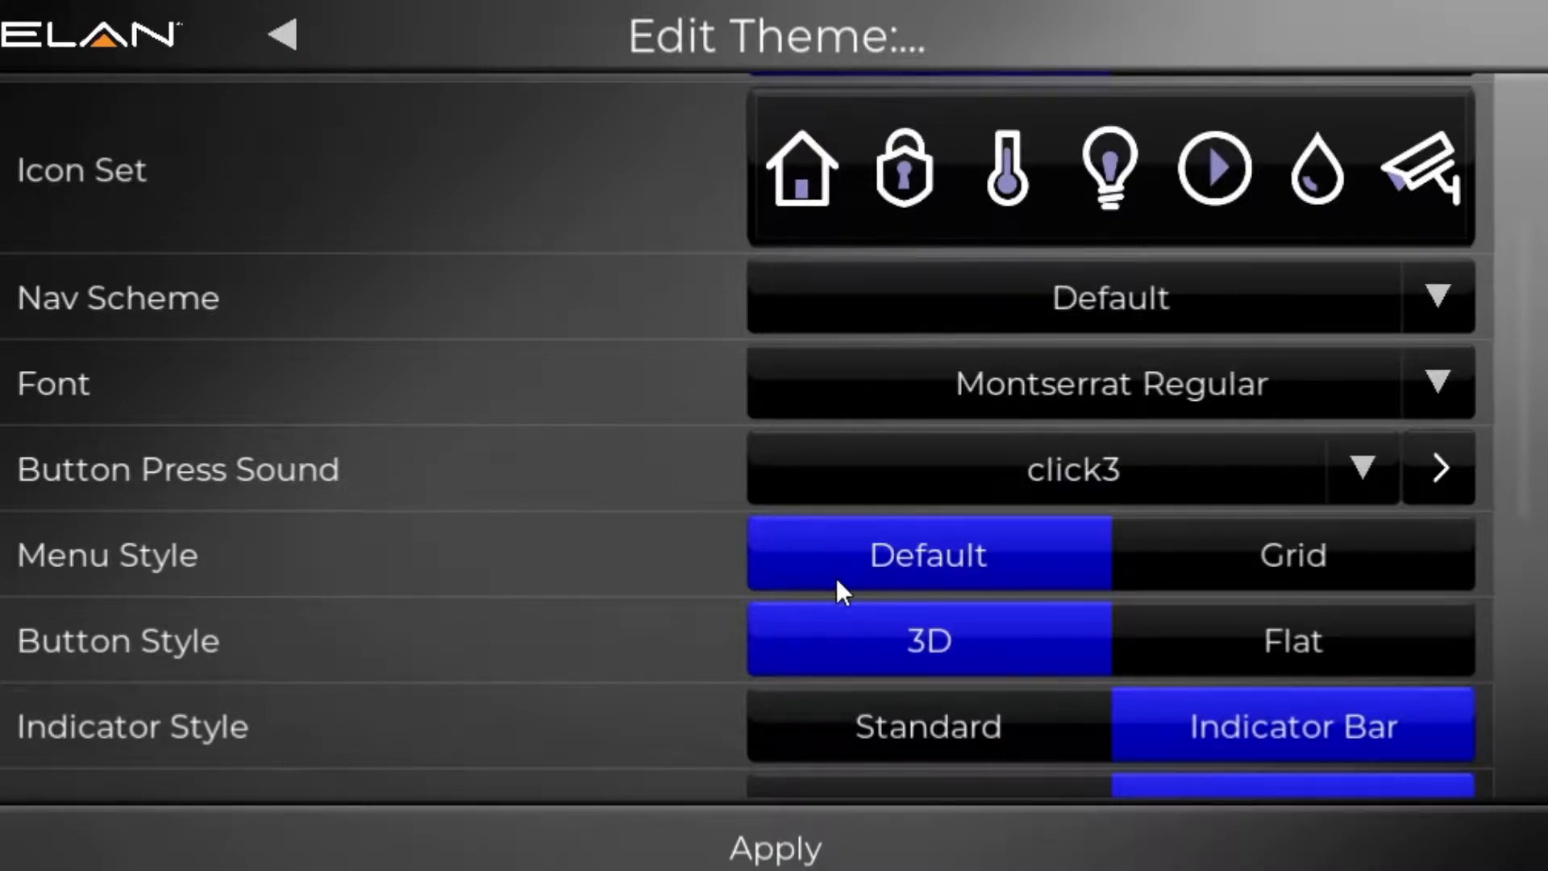
Step: Try the Grid menu style and the Flat button style, returning them to Default and 3D
click(1256, 579)
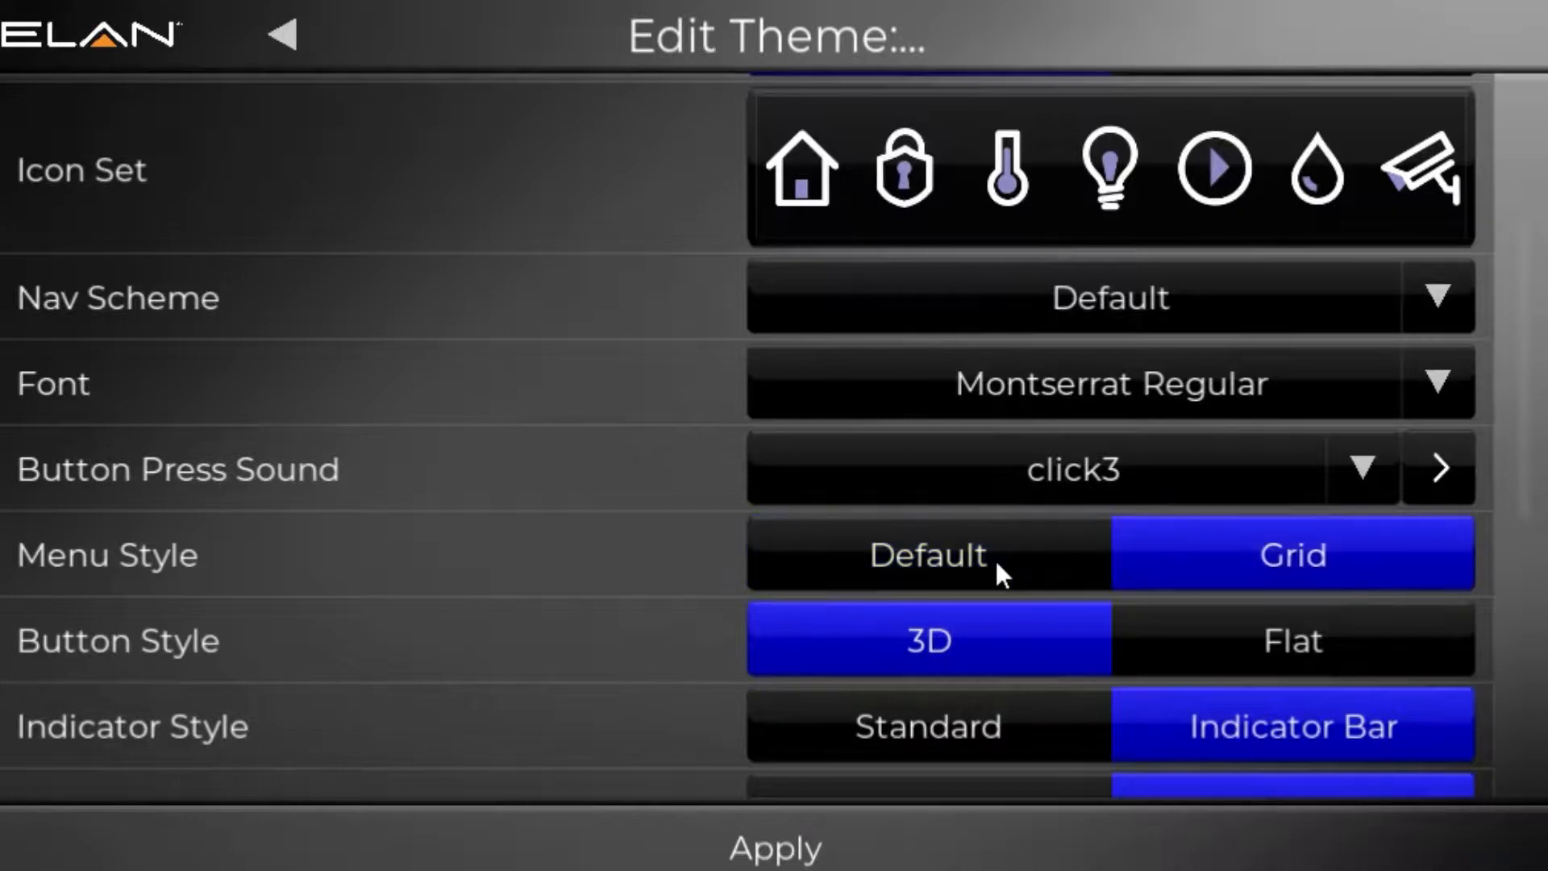
click(990, 559)
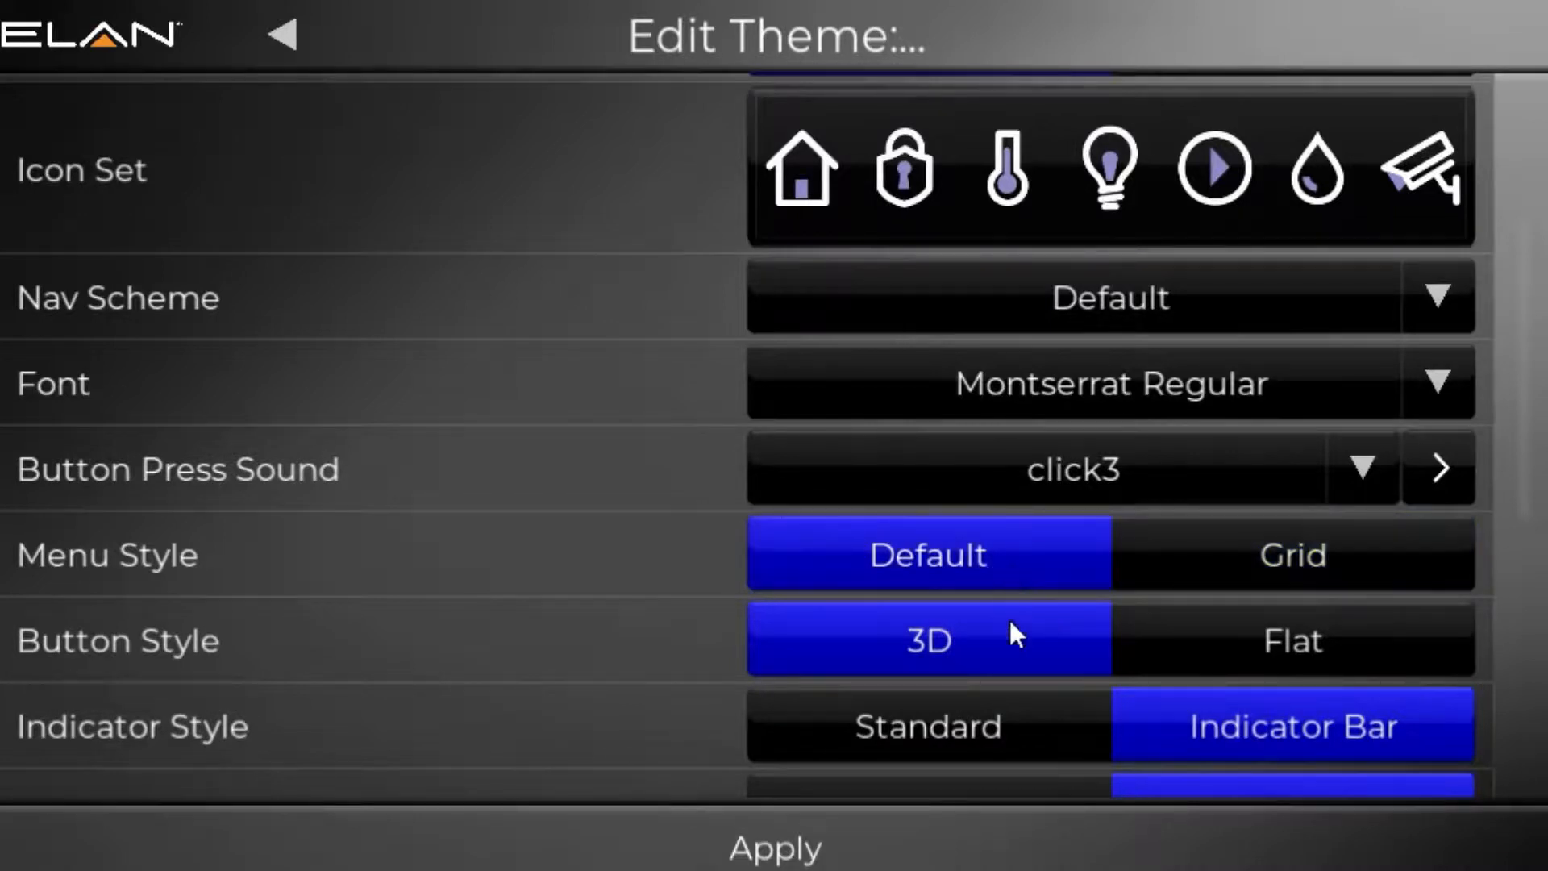
scroll(458, 637, down, 5)
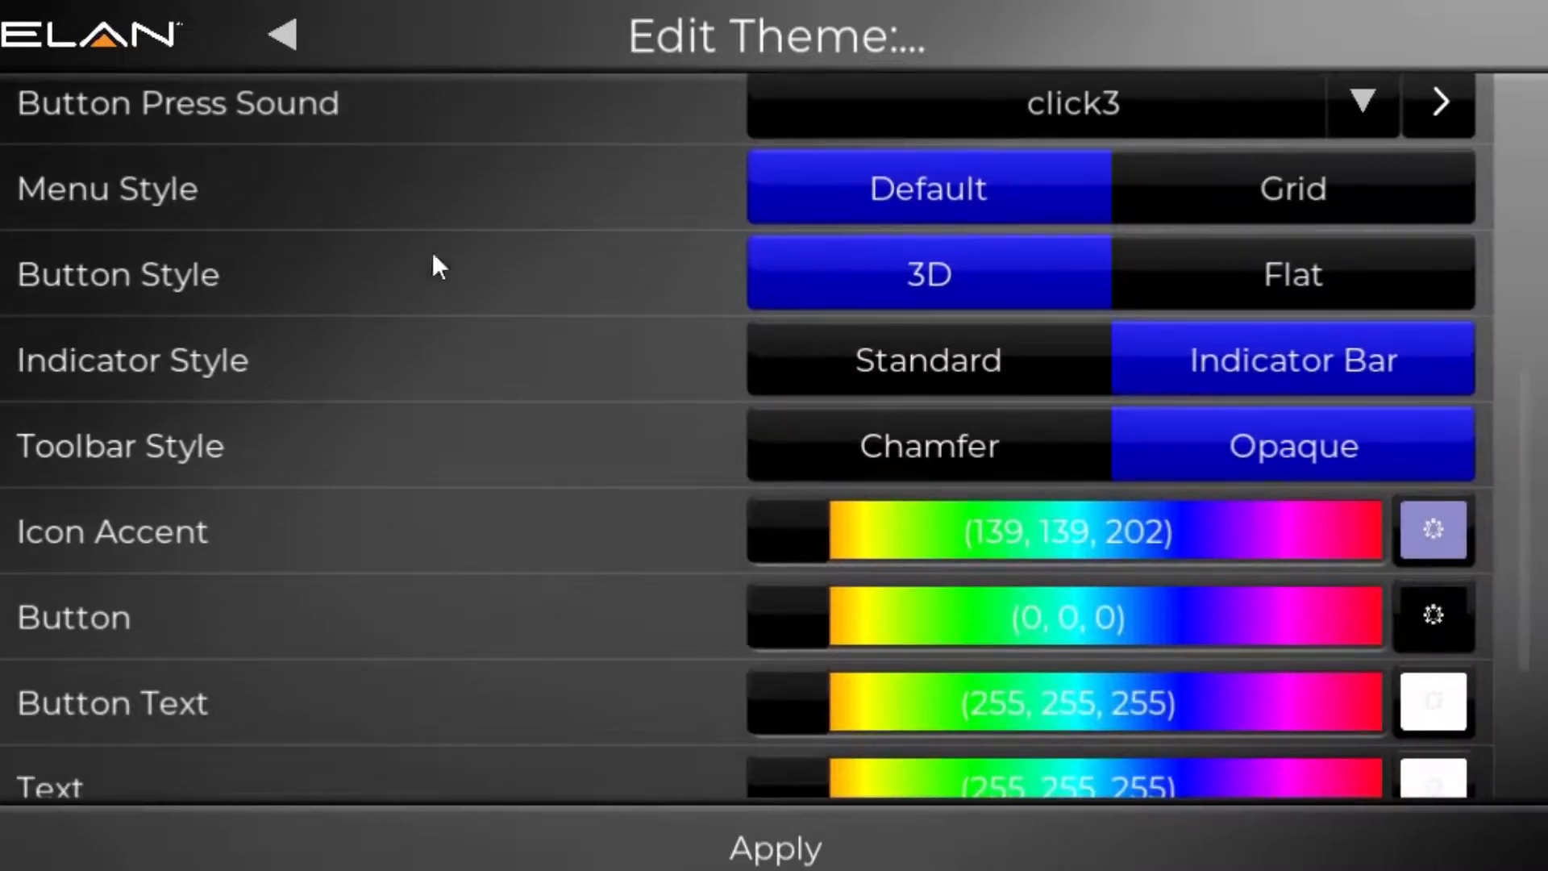
click(1278, 270)
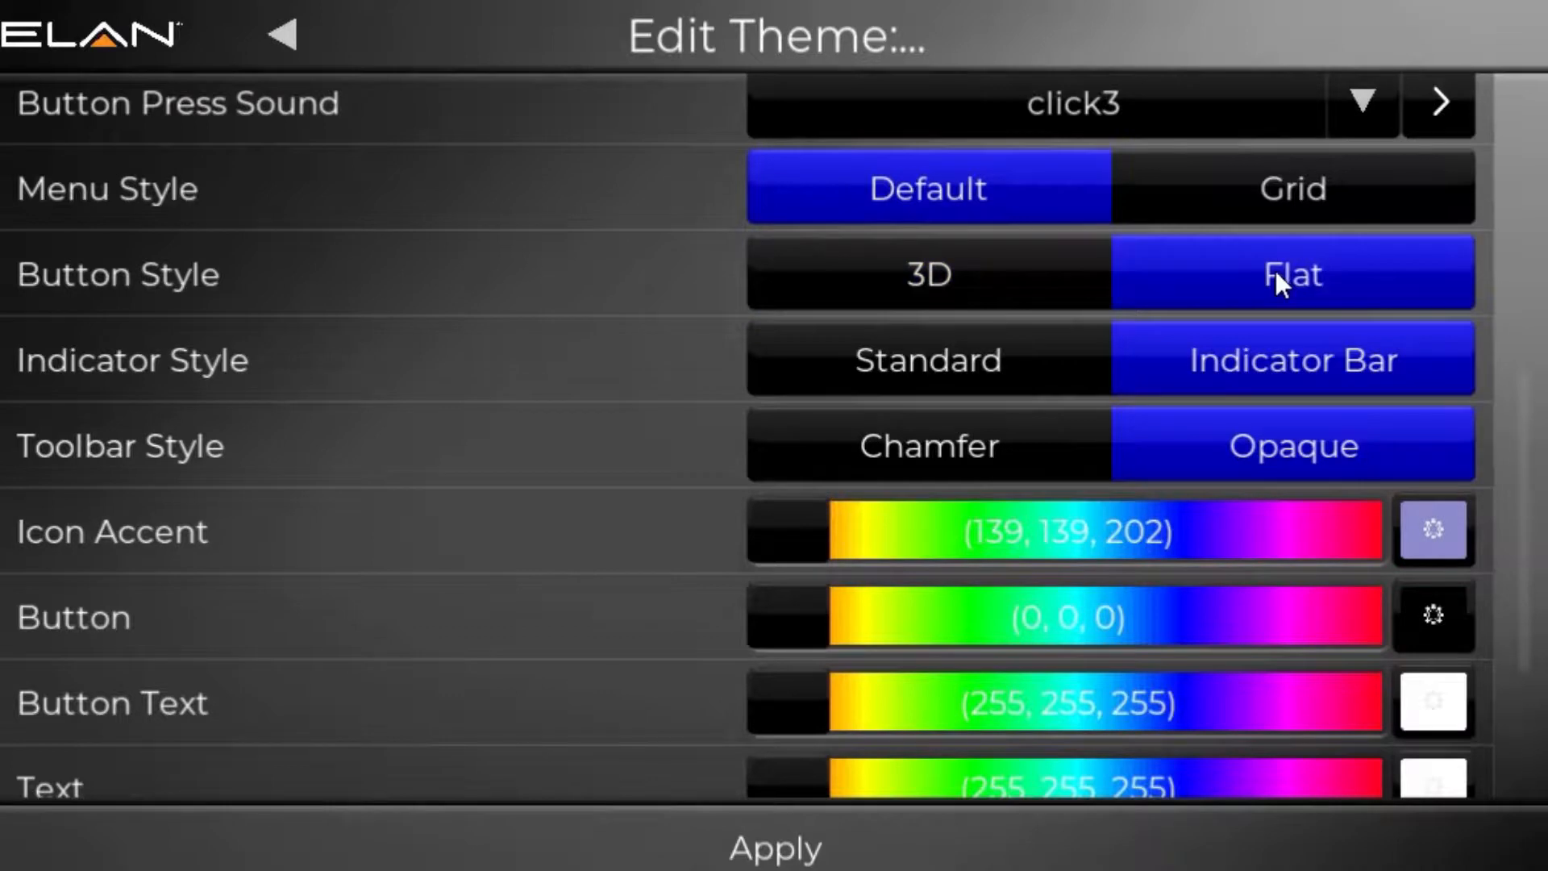
click(863, 276)
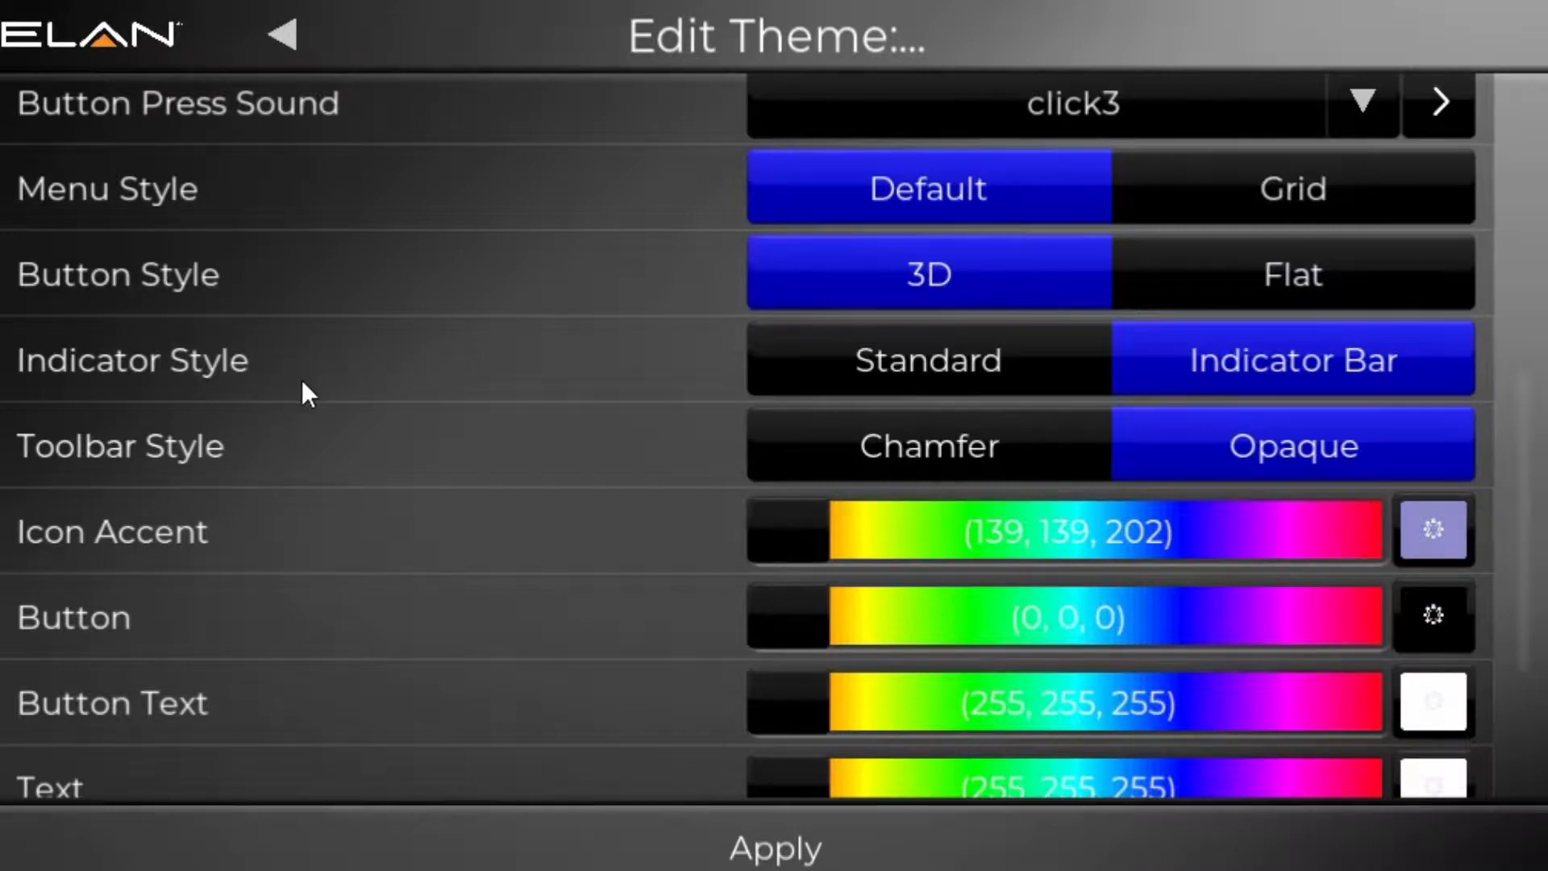
Step: Try the Standard indicator style, return it to Indicator Bar, and set the toolbar style to Chamfer
click(866, 384)
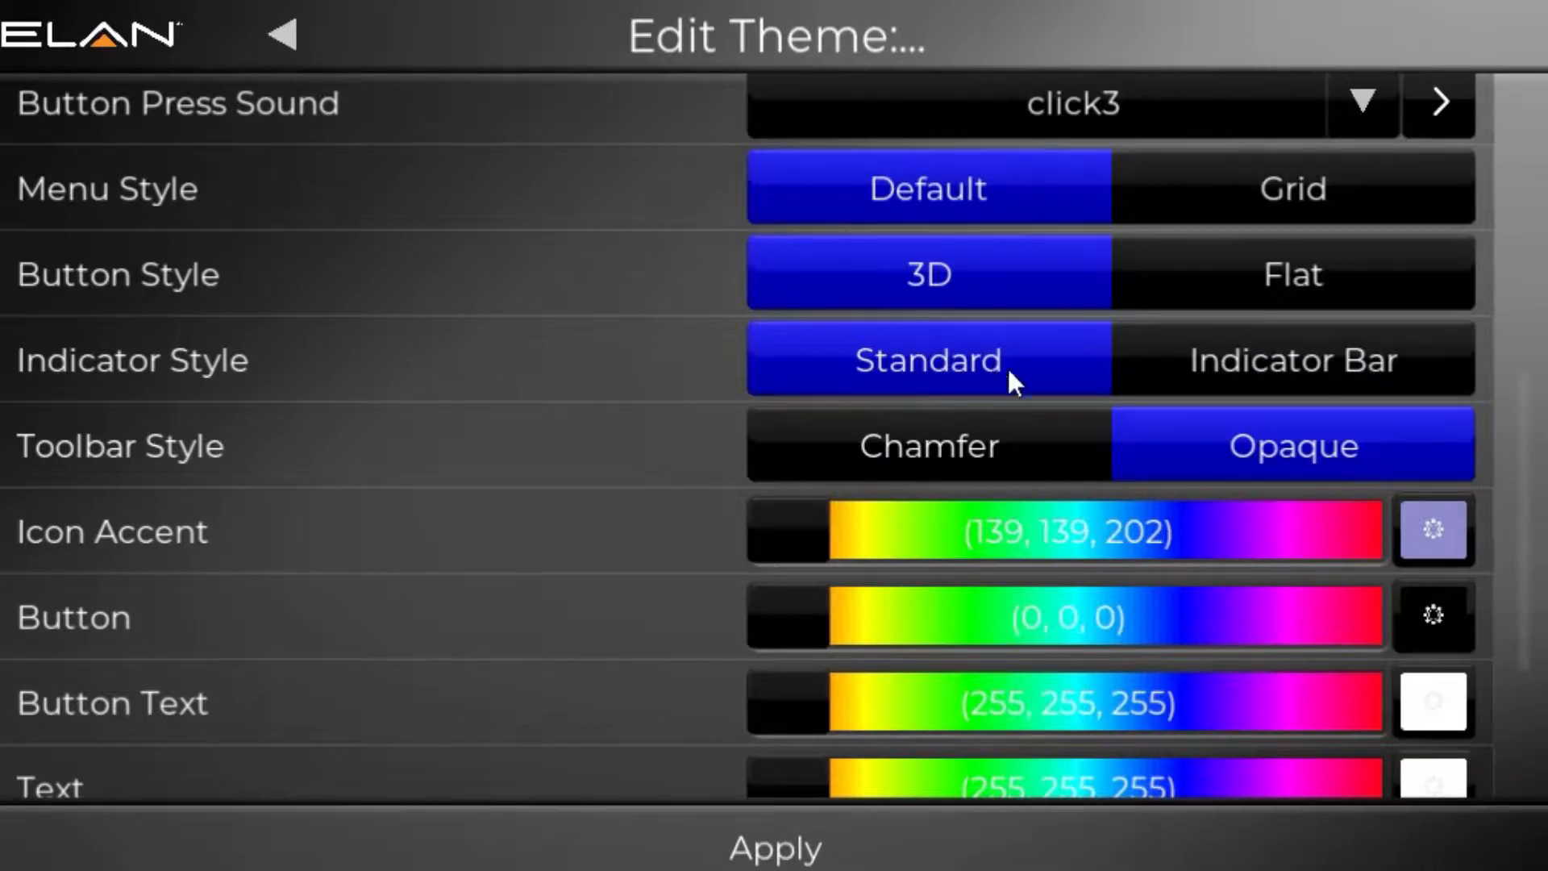
click(1252, 373)
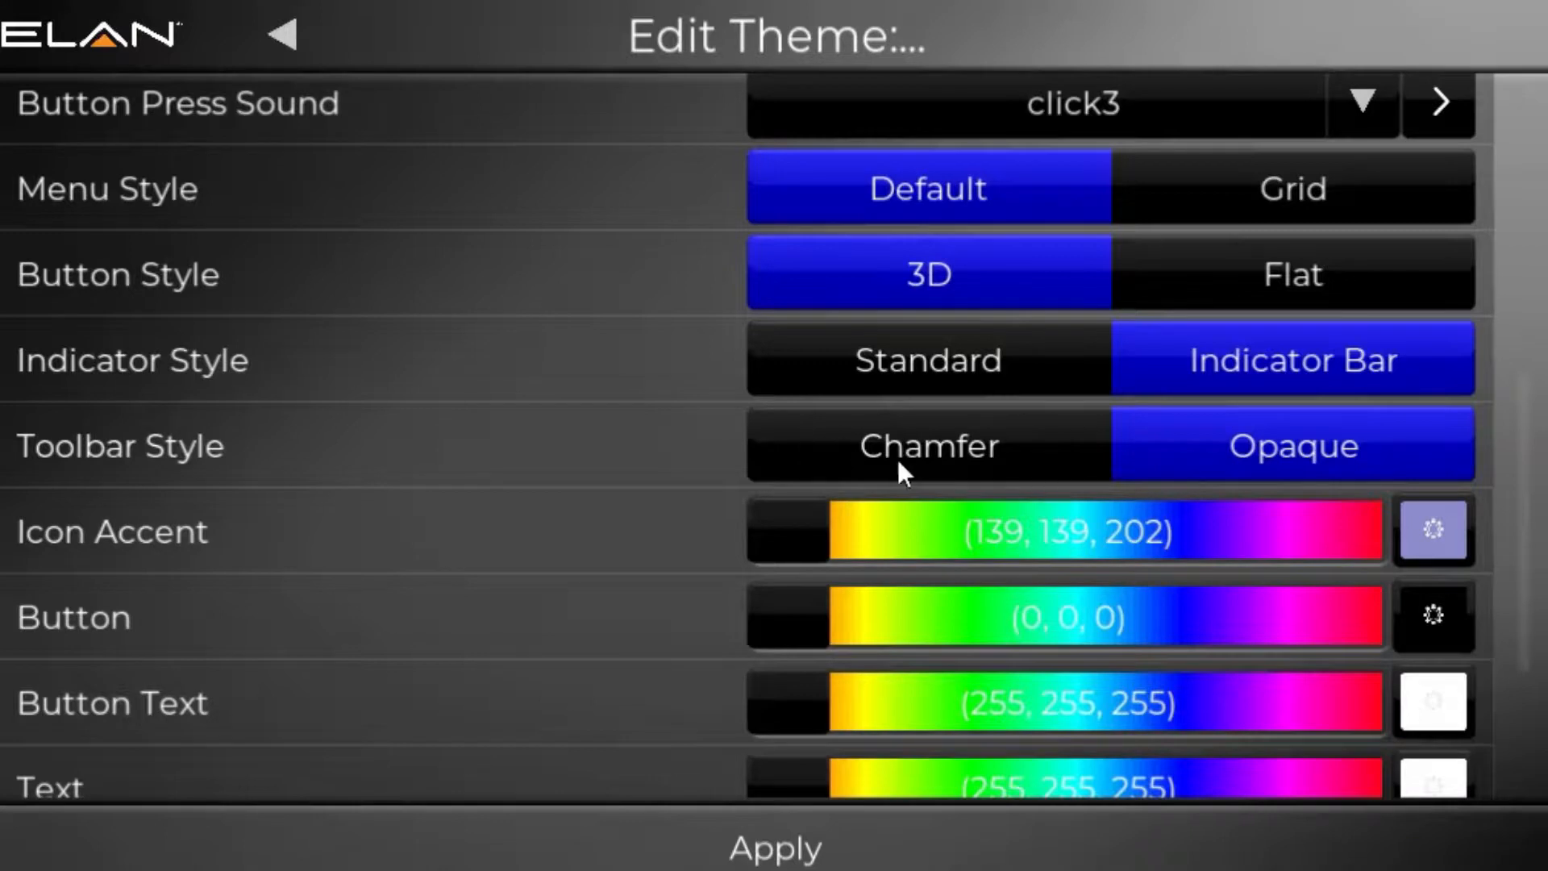
click(1032, 456)
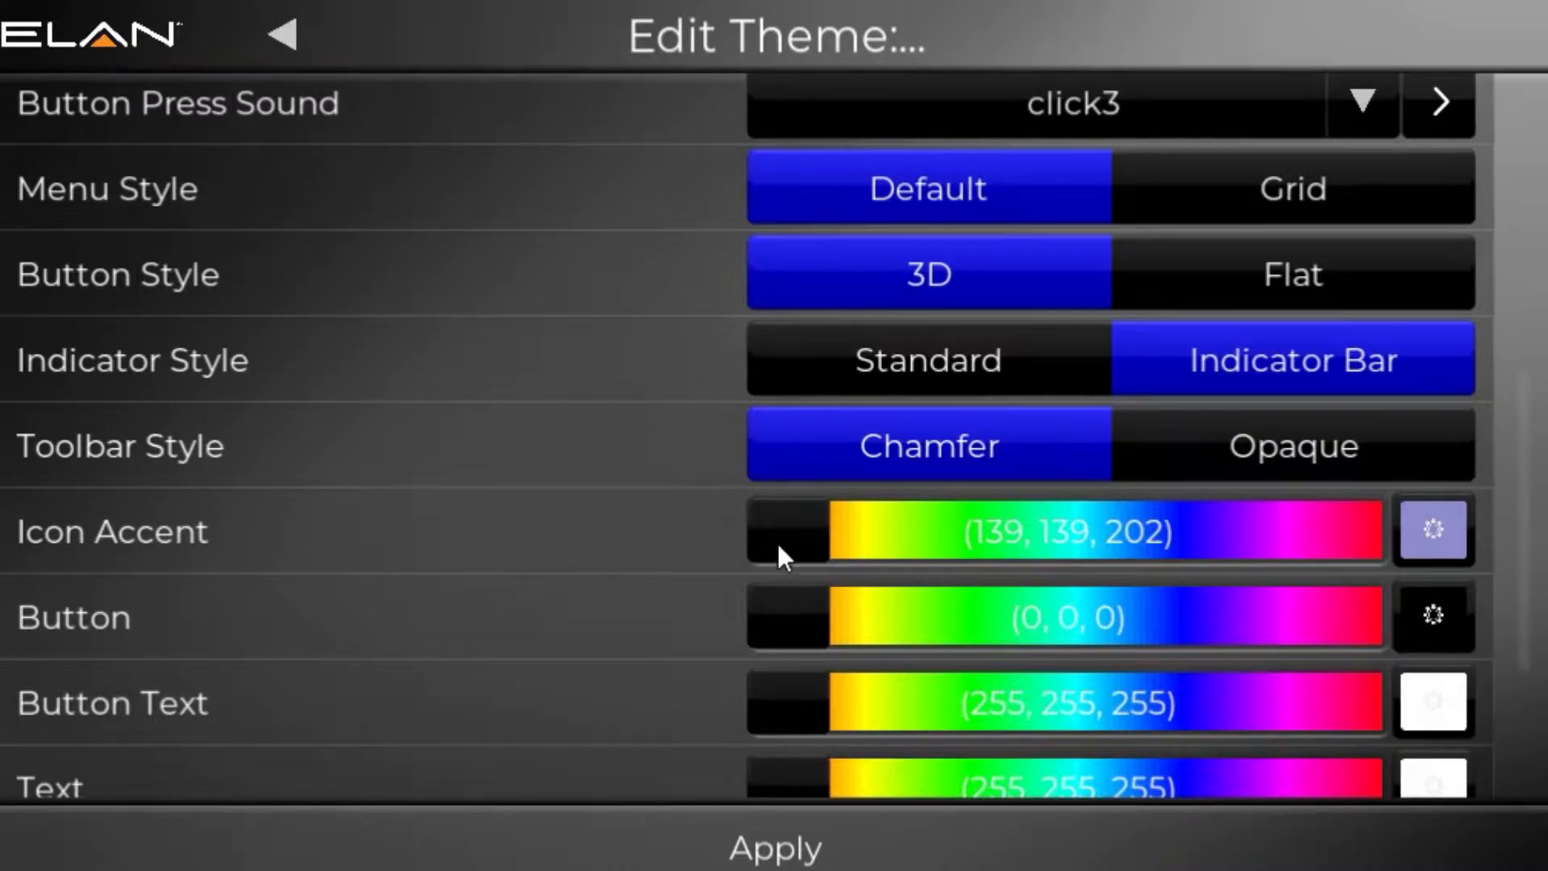
Step: Examine the Icon Accent color picker, including its swatch palette and its red, green and blue sliders, and close it without changes
drag(1517, 550, 1536, 316)
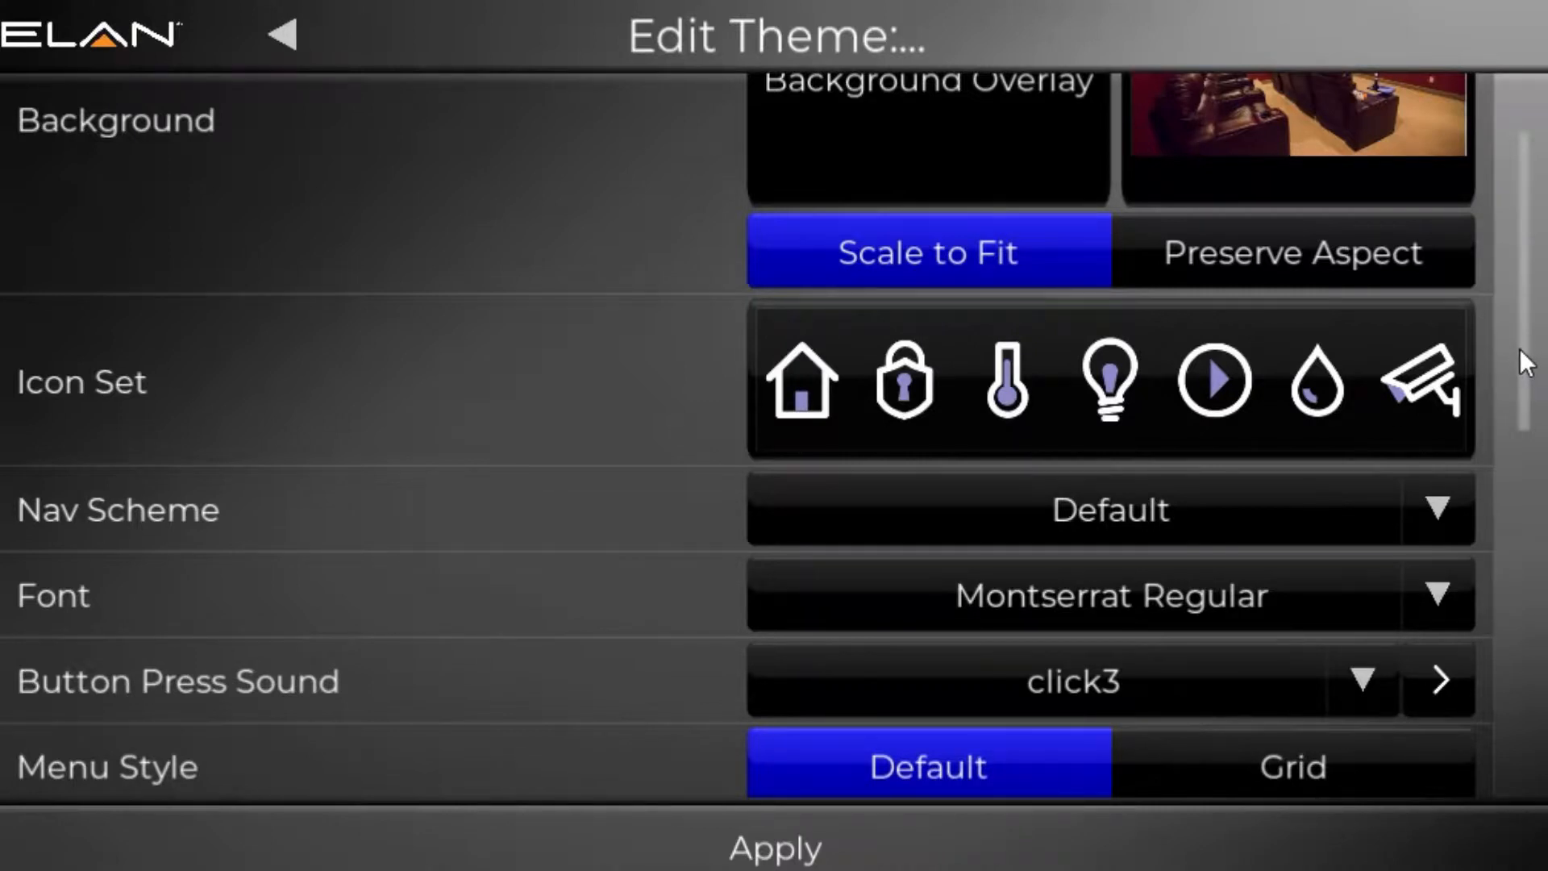
drag(1519, 348, 1506, 713)
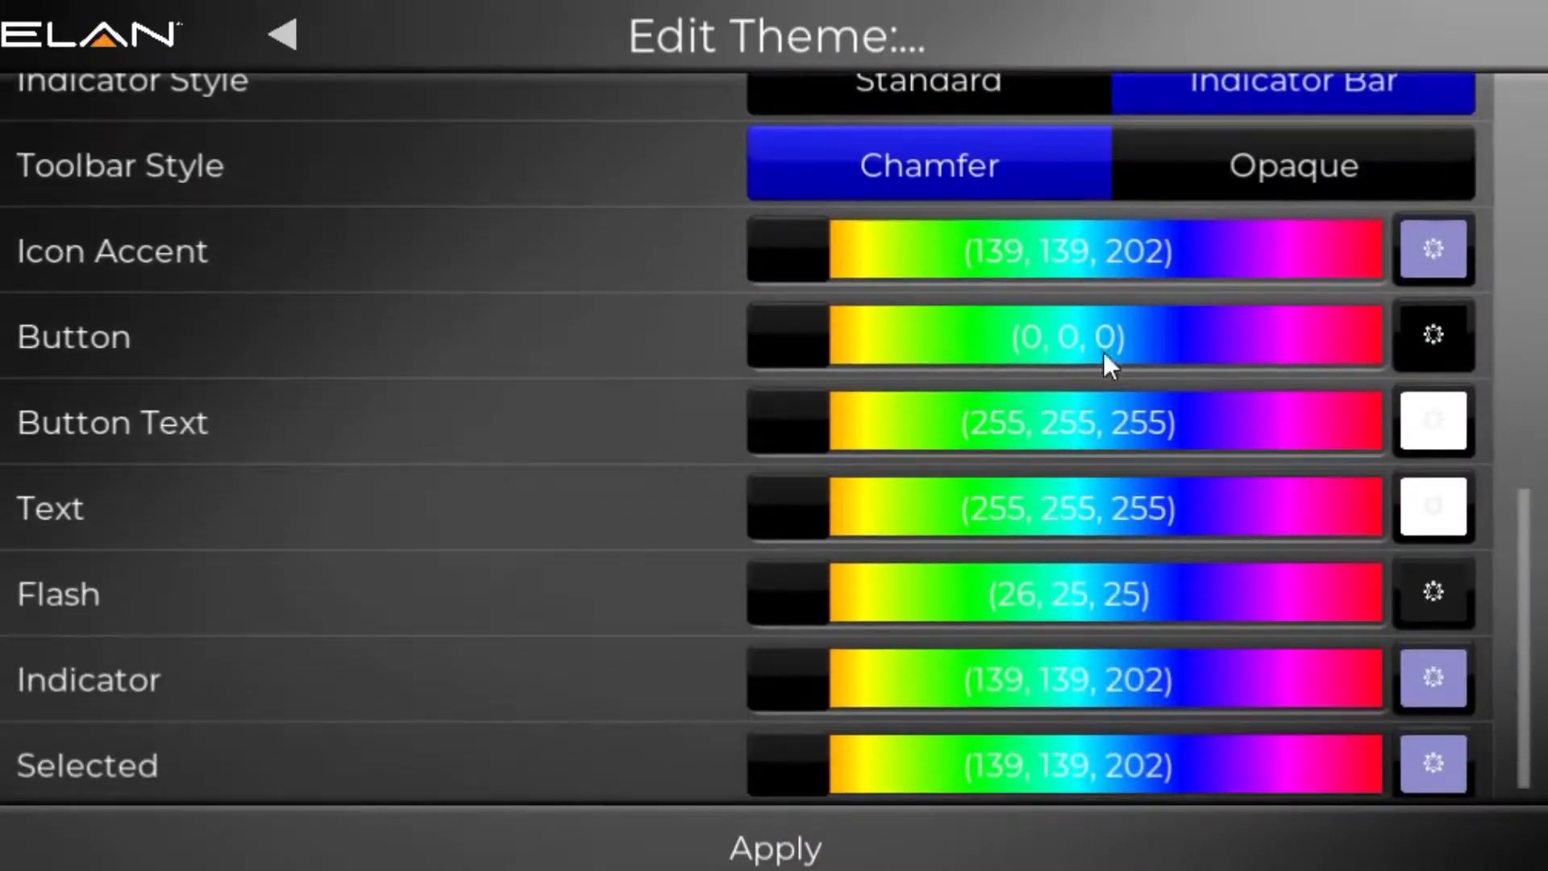
click(1430, 253)
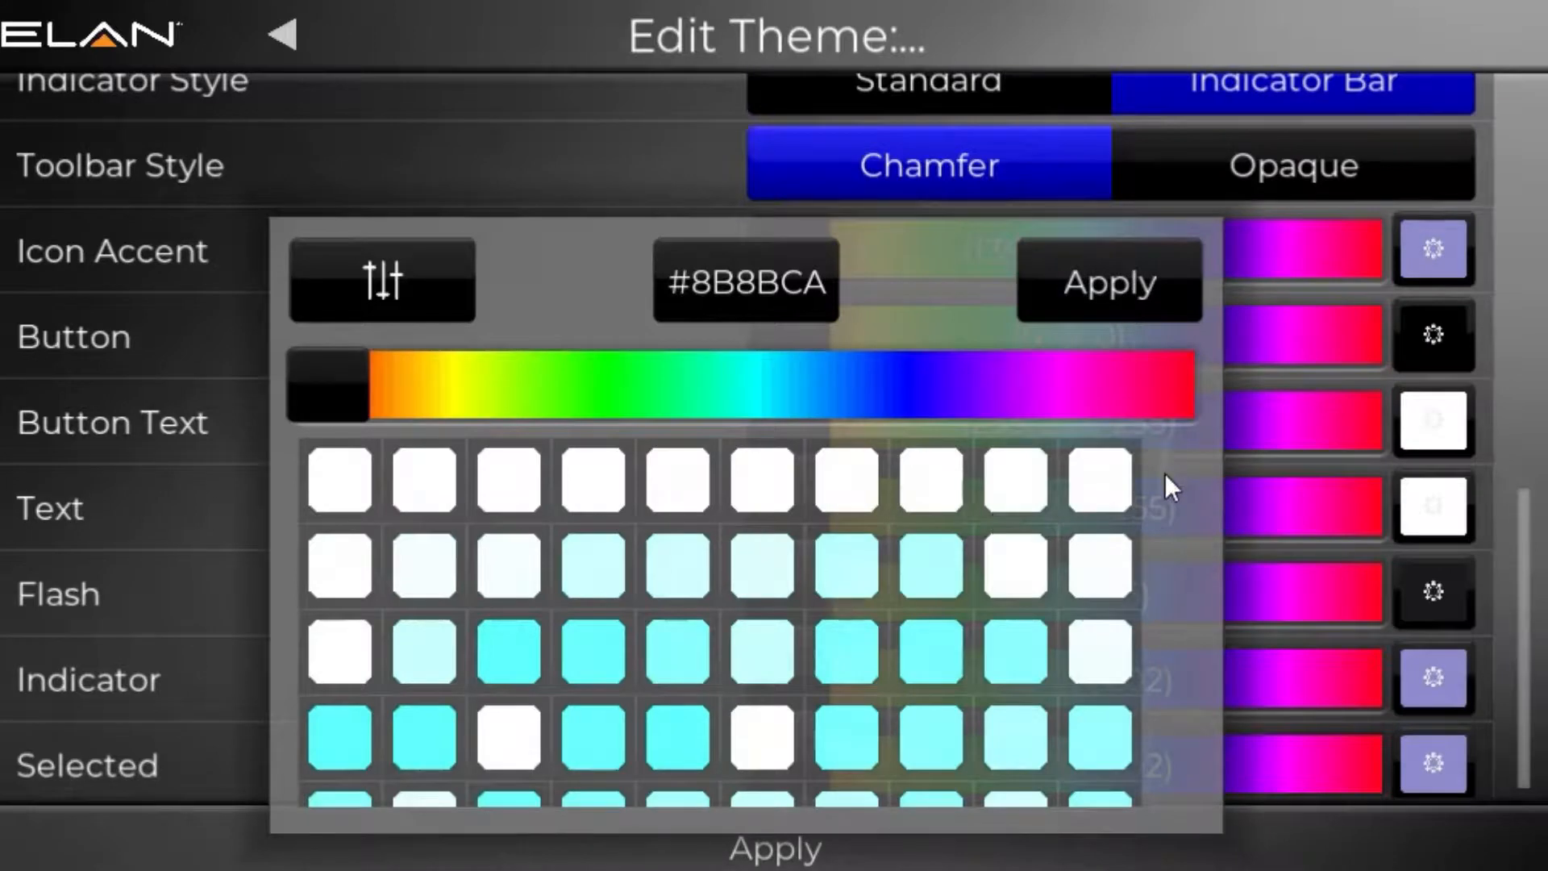
drag(1159, 473, 1221, 515)
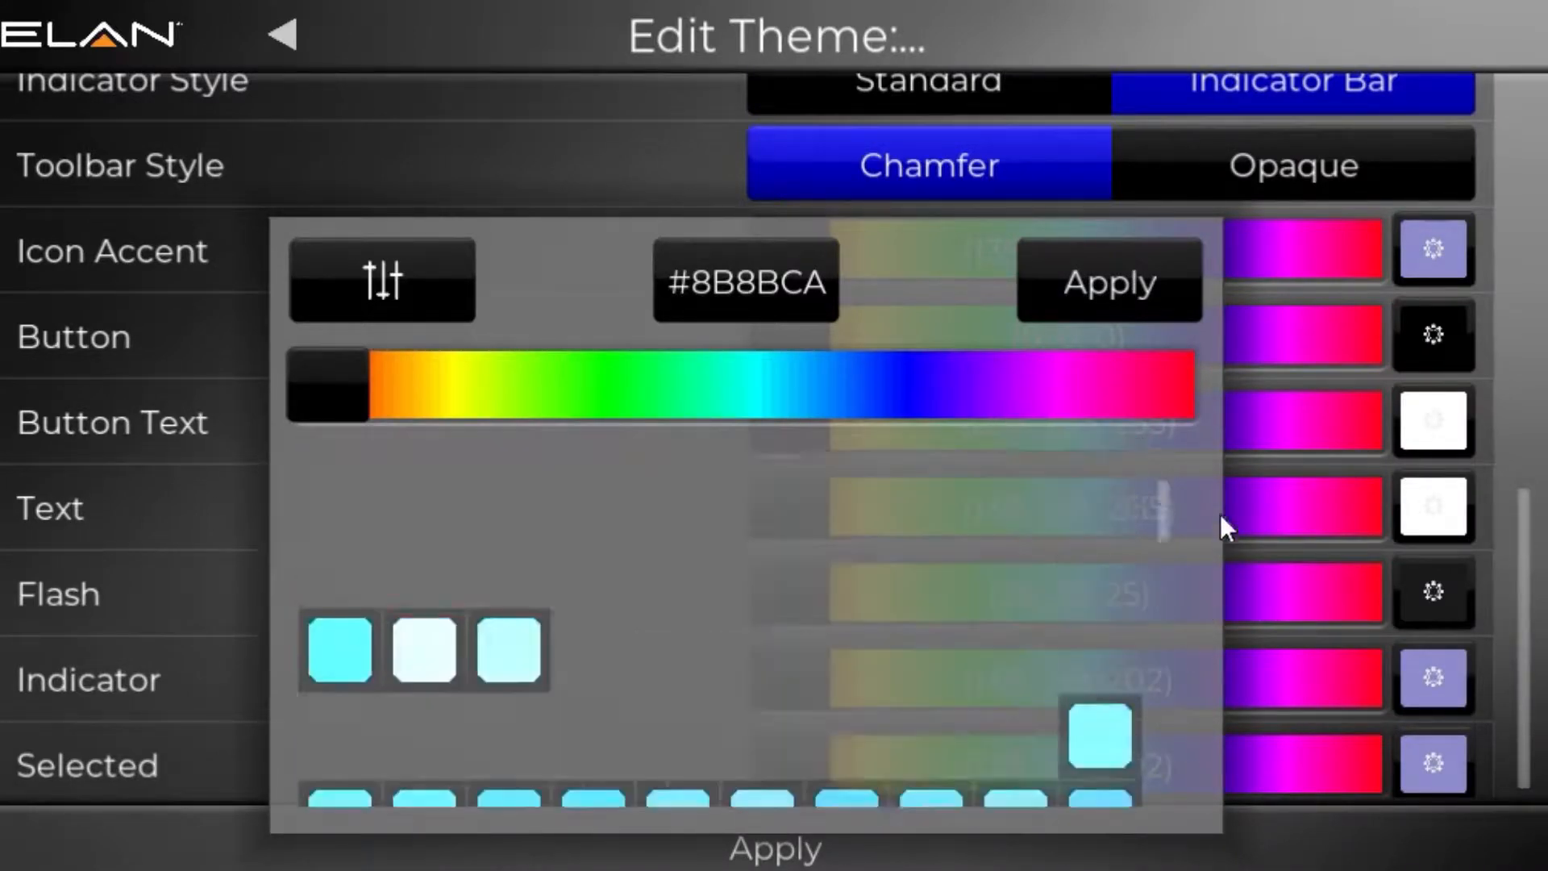
click(375, 286)
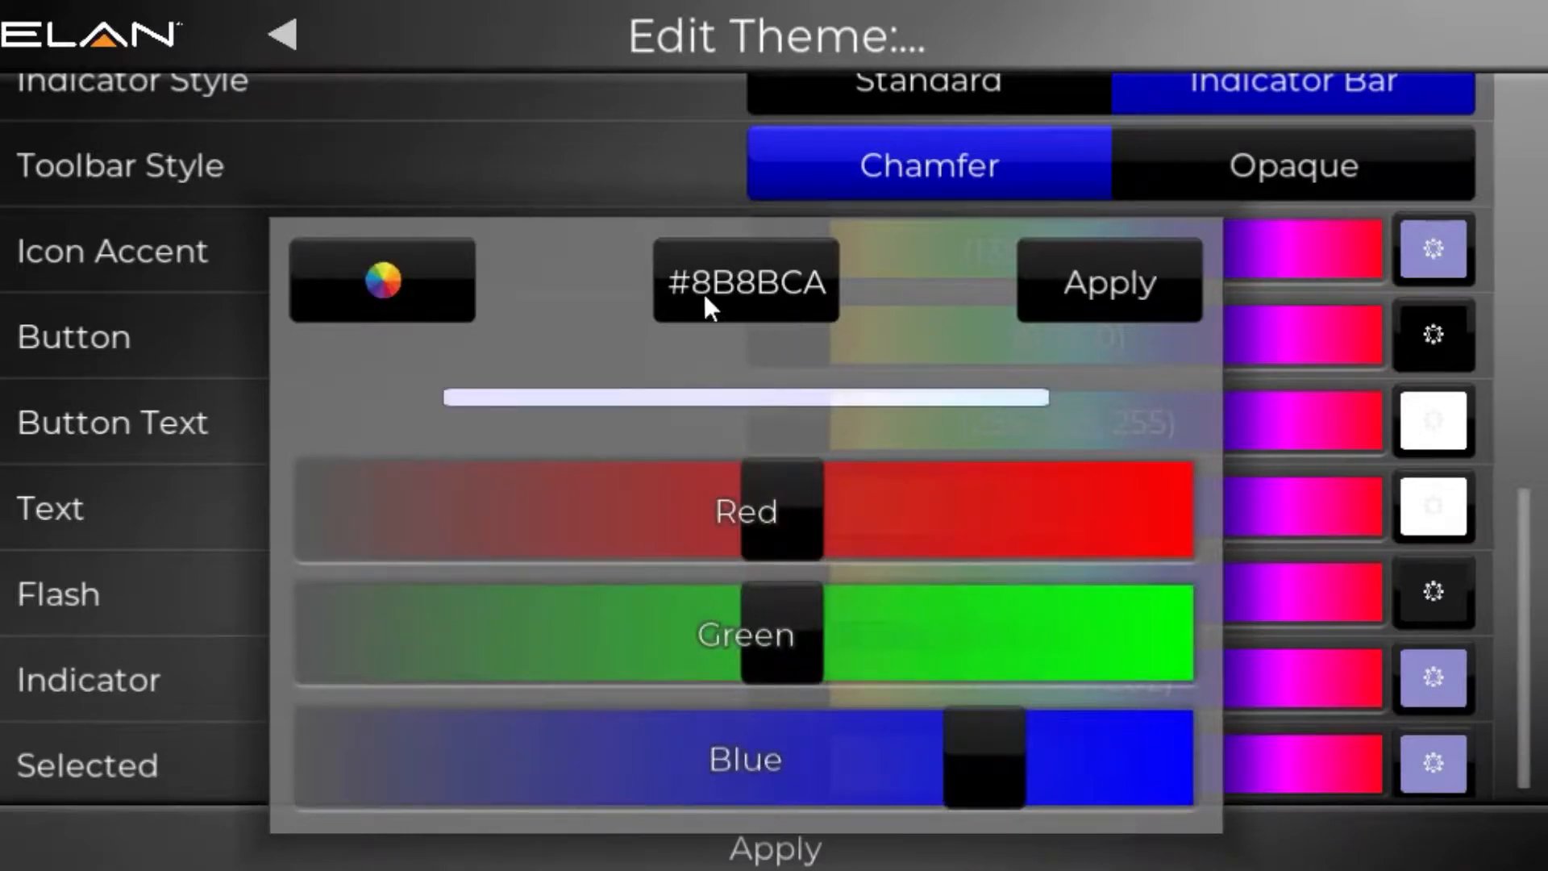
click(224, 443)
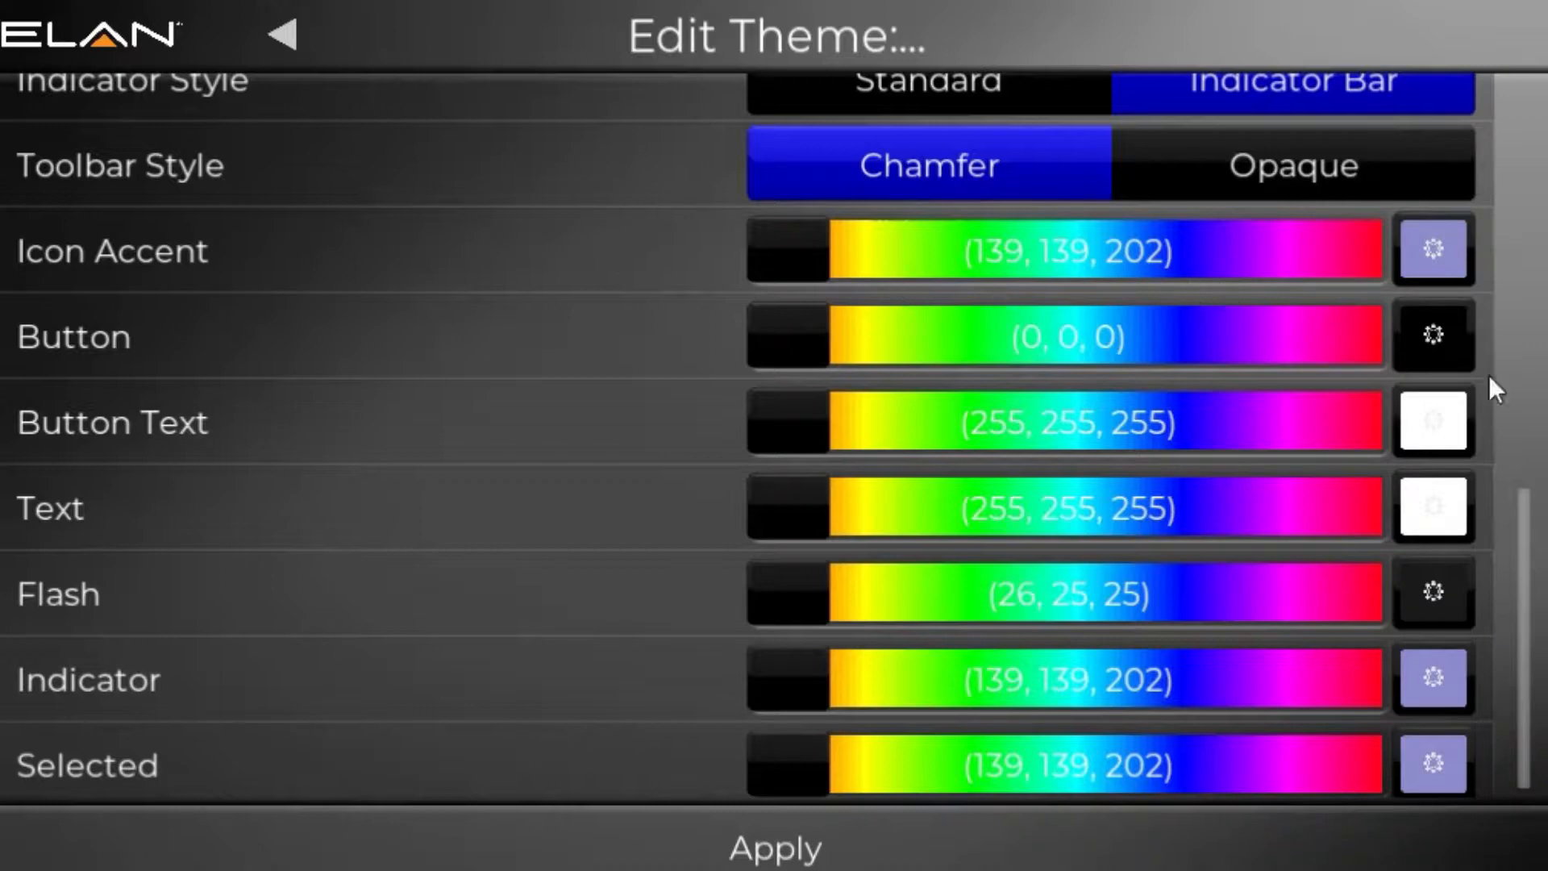
Step: Examine the color pickers for the Button and Button Text settings without changing them
click(1432, 348)
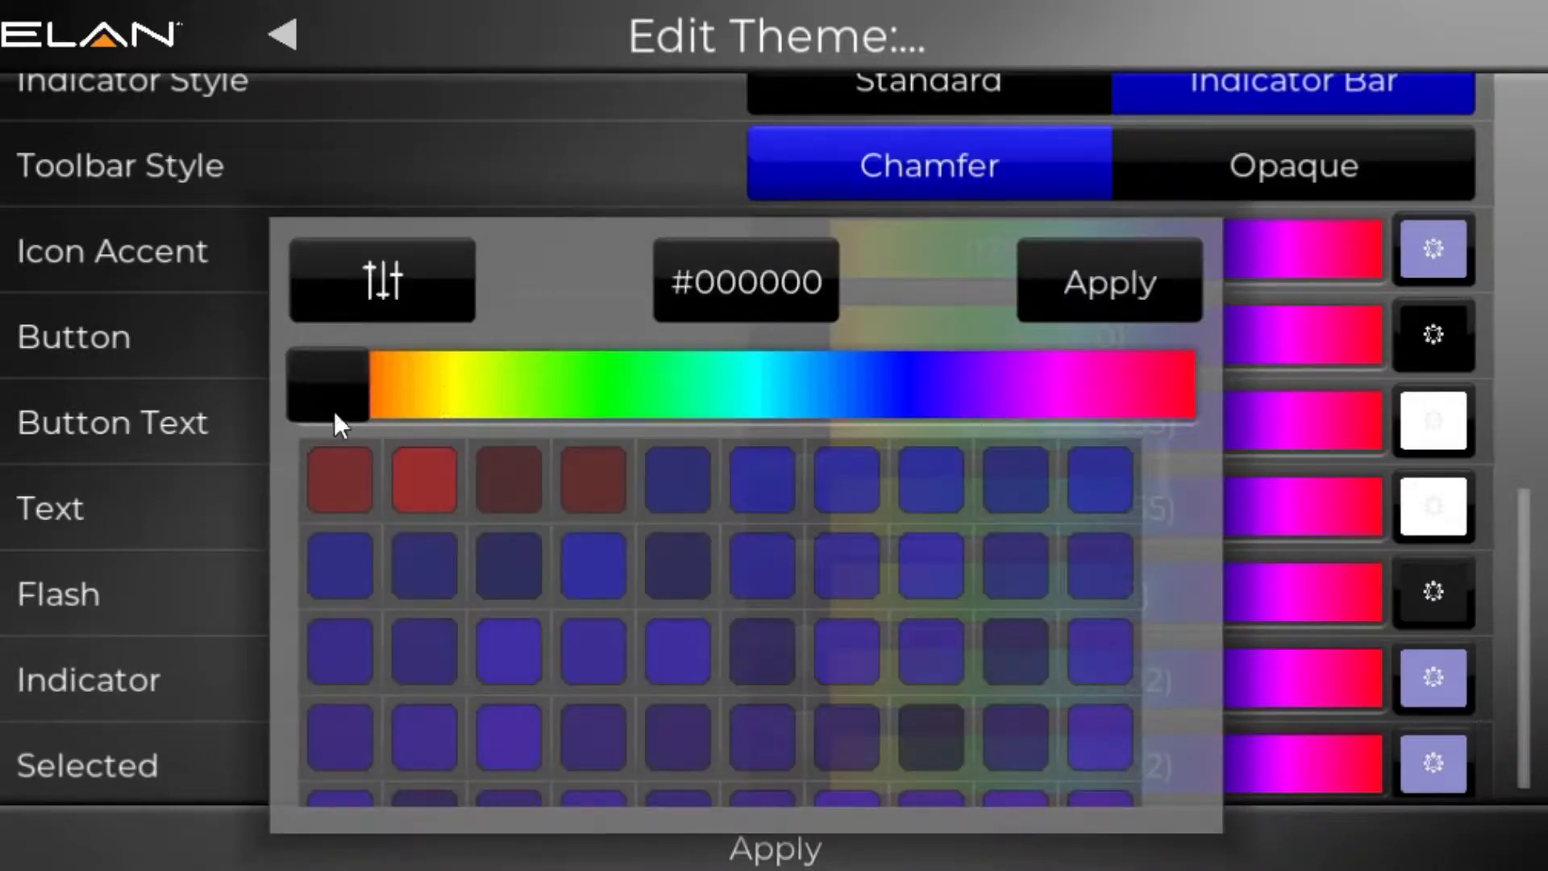
click(523, 154)
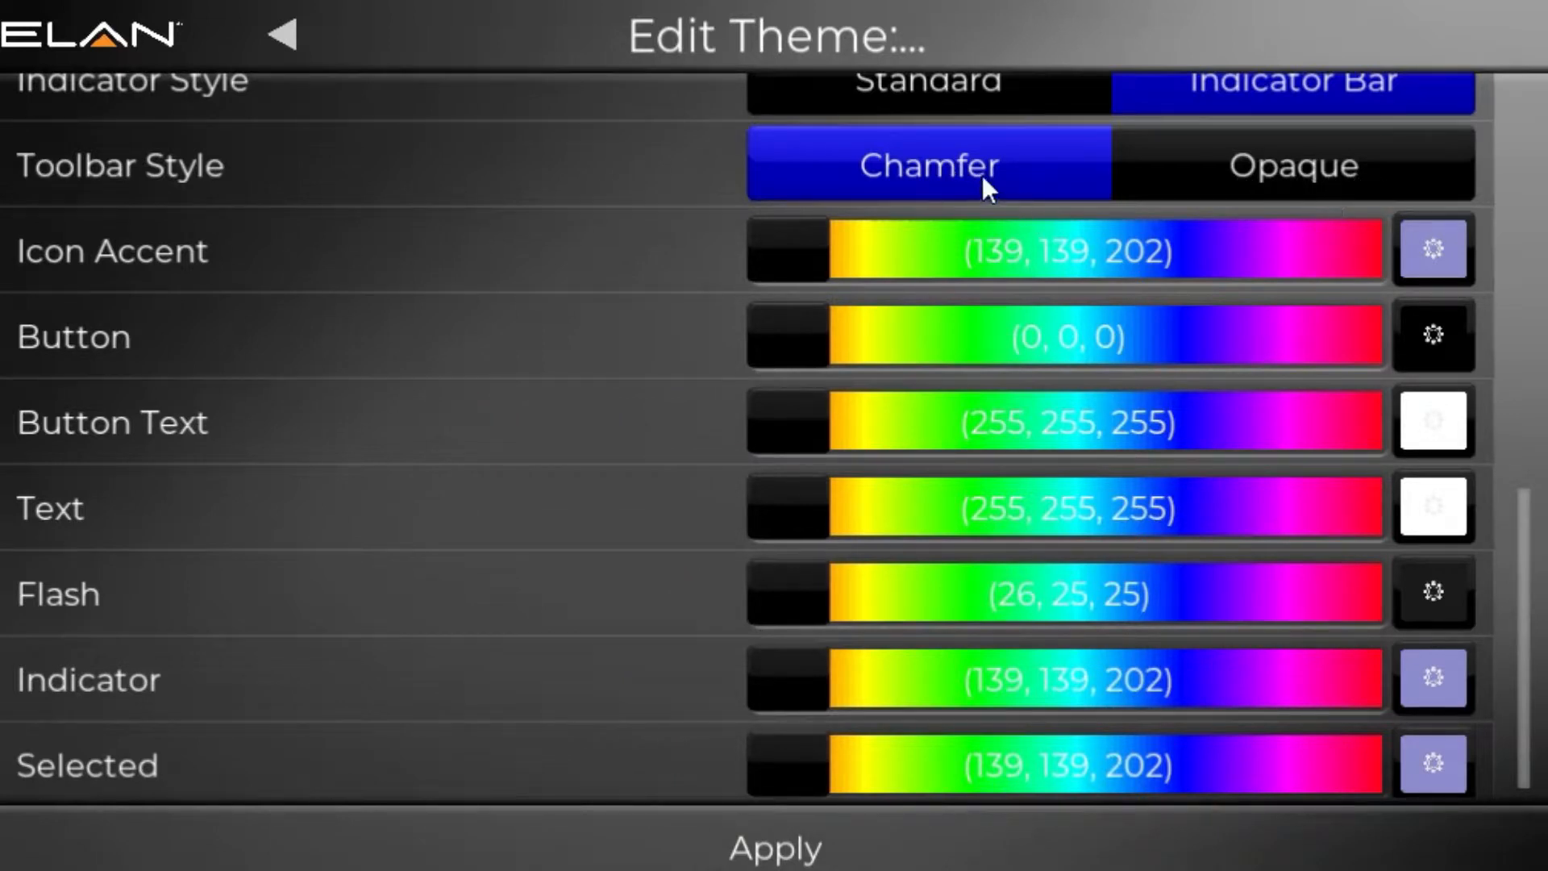
click(1443, 435)
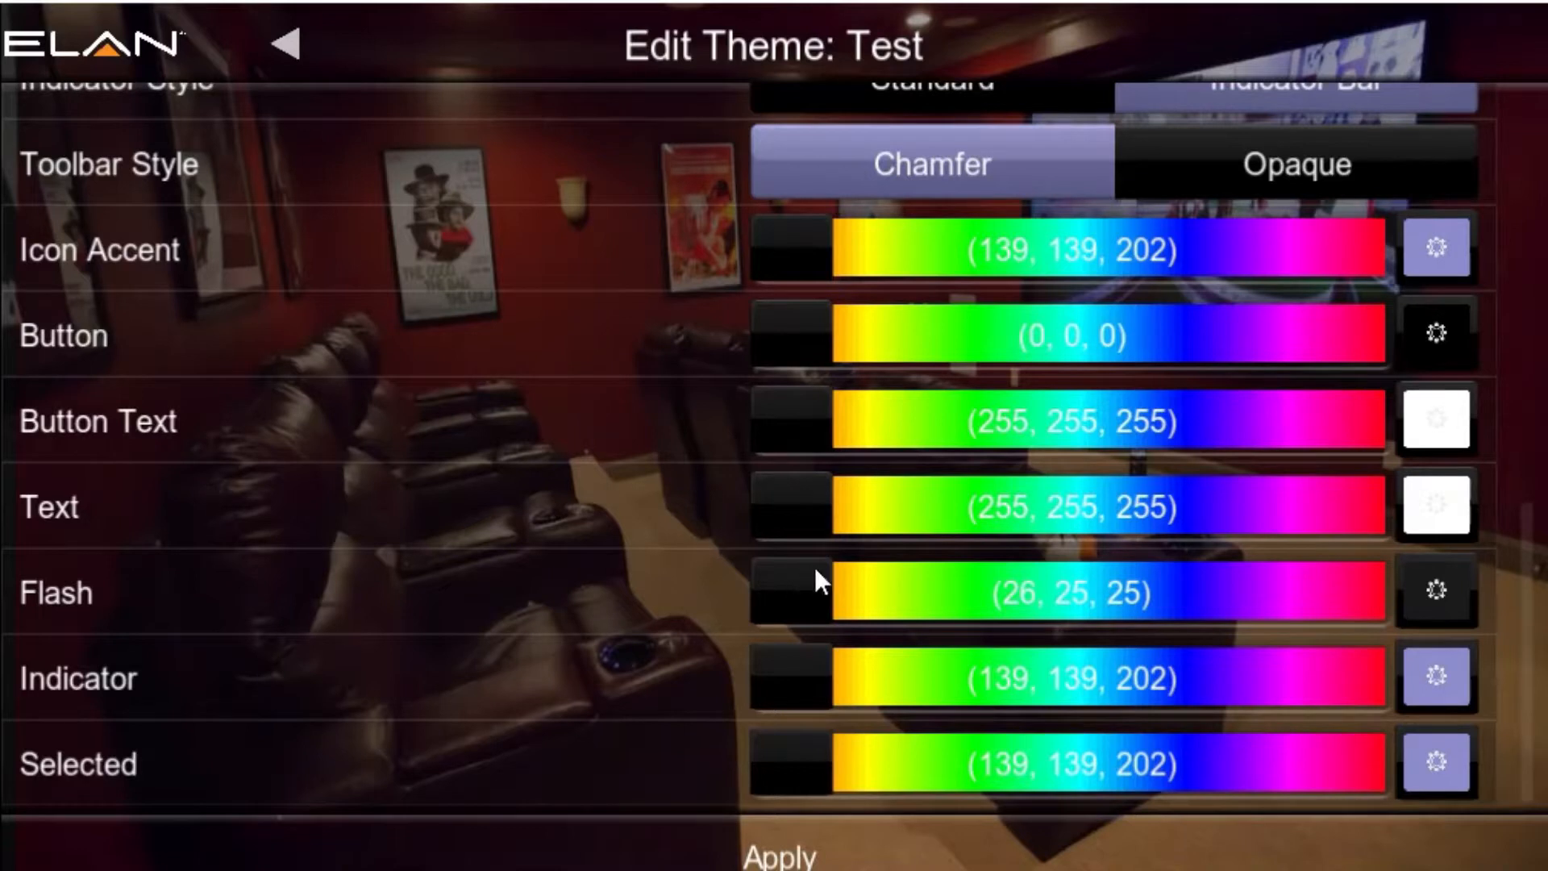
Step: Try the Opaque toolbar style and return it to Chamfer
click(1219, 174)
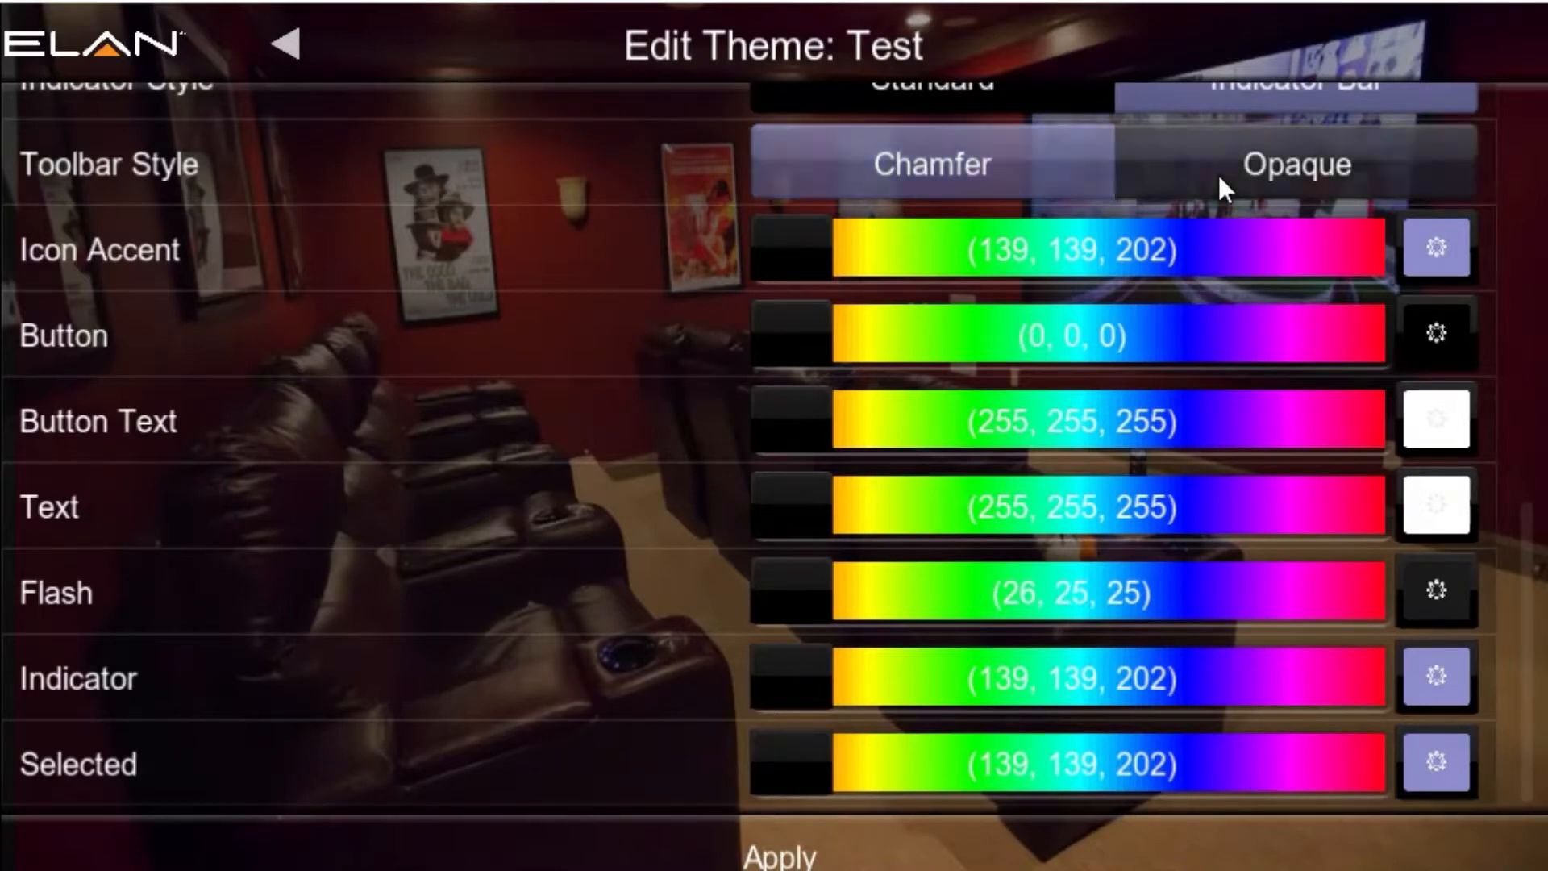
click(1042, 159)
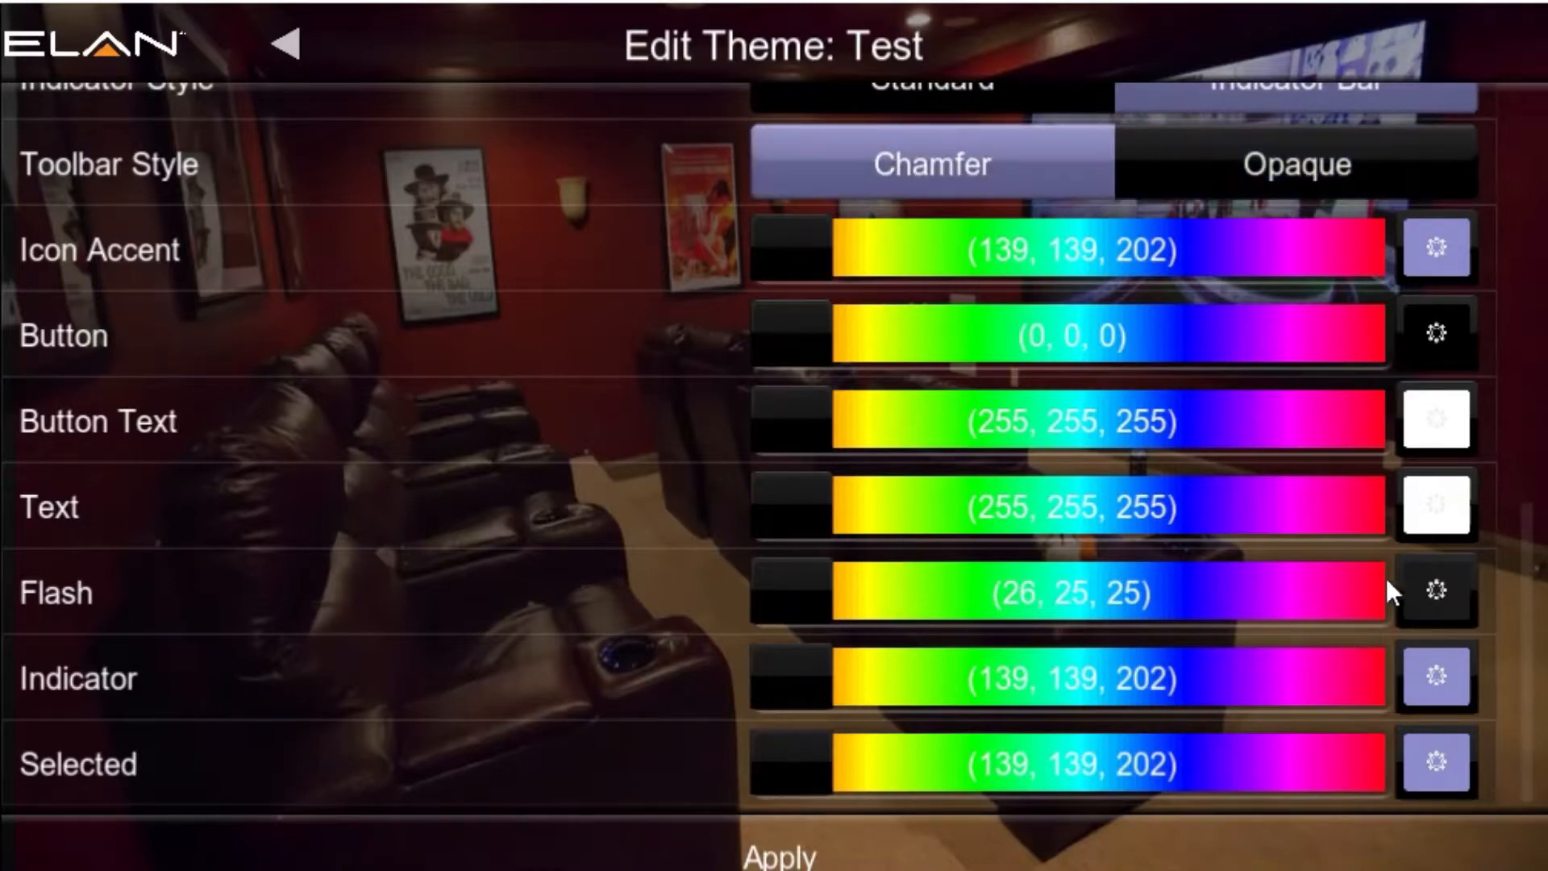
Step: Set the theme's Flash color to the bright red #FF1D10 from the color palette
click(1420, 595)
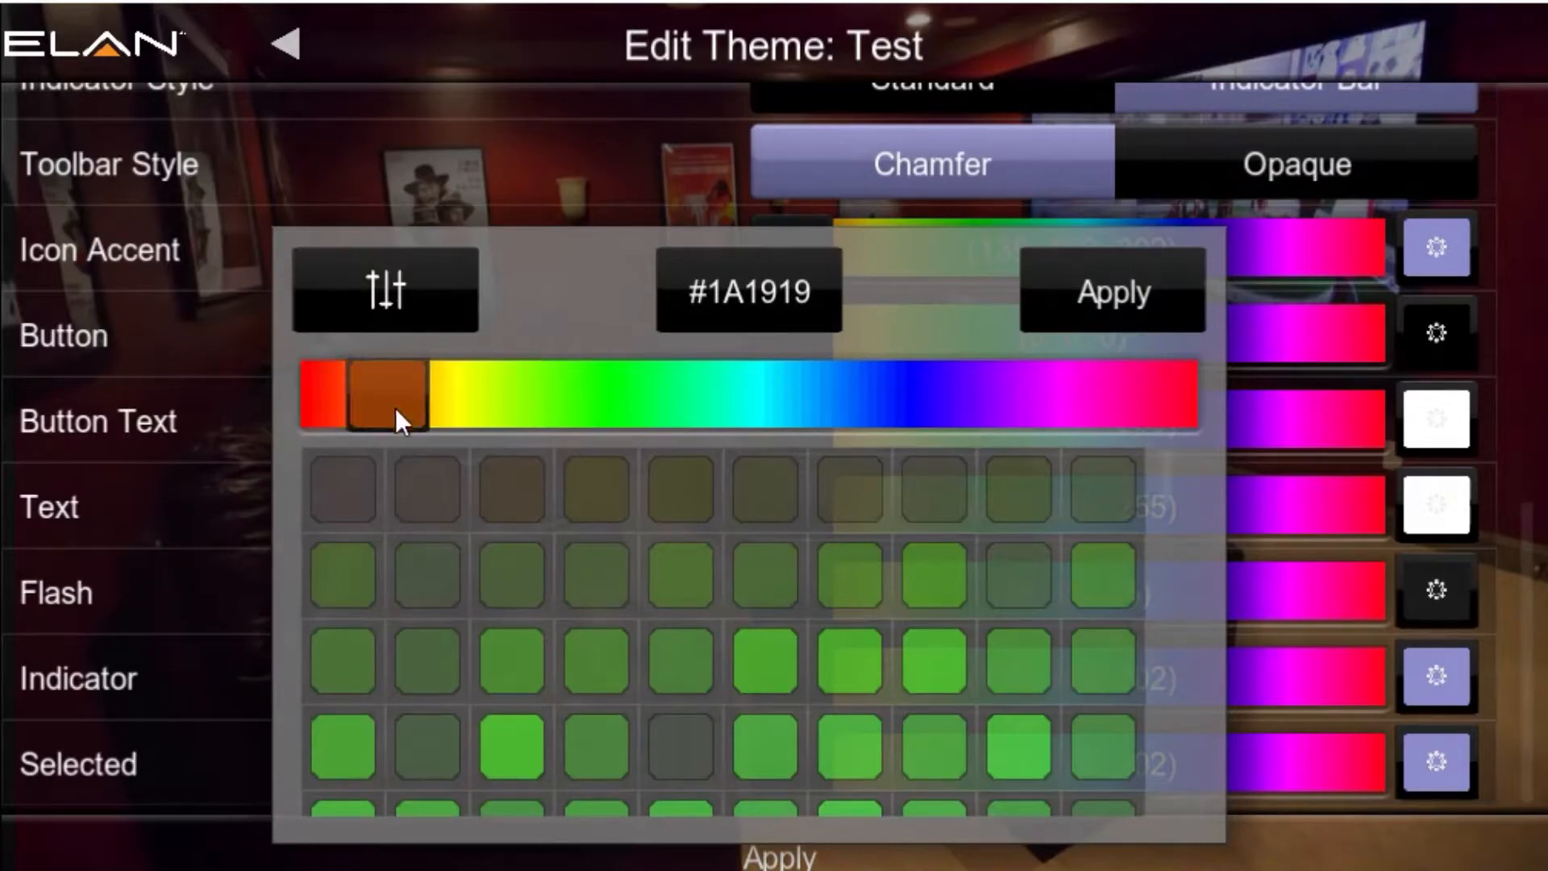
click(395, 408)
click(687, 587)
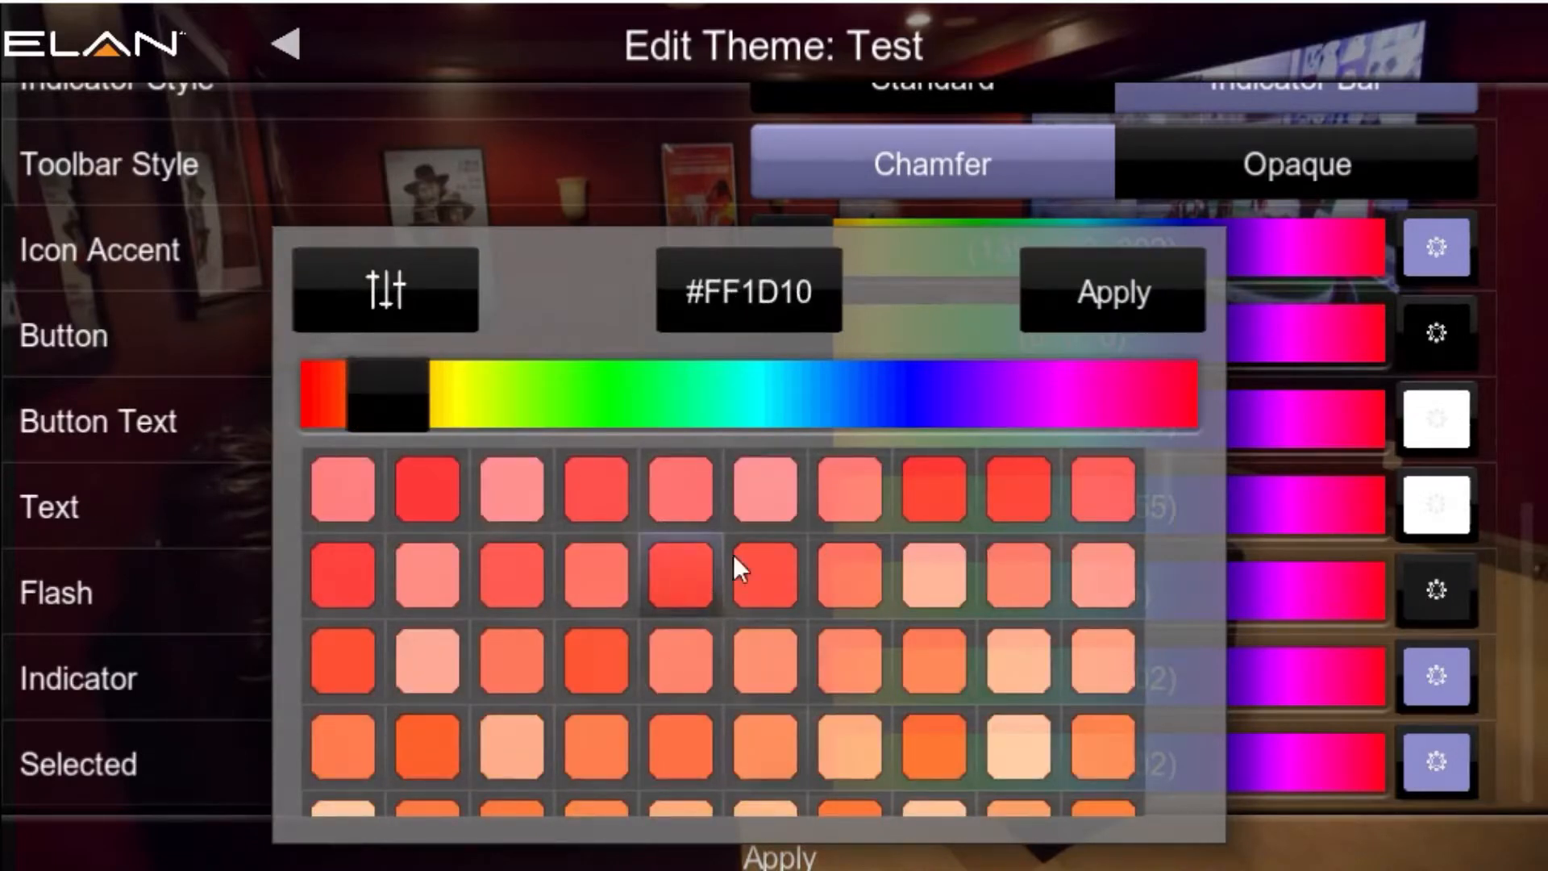
click(1113, 292)
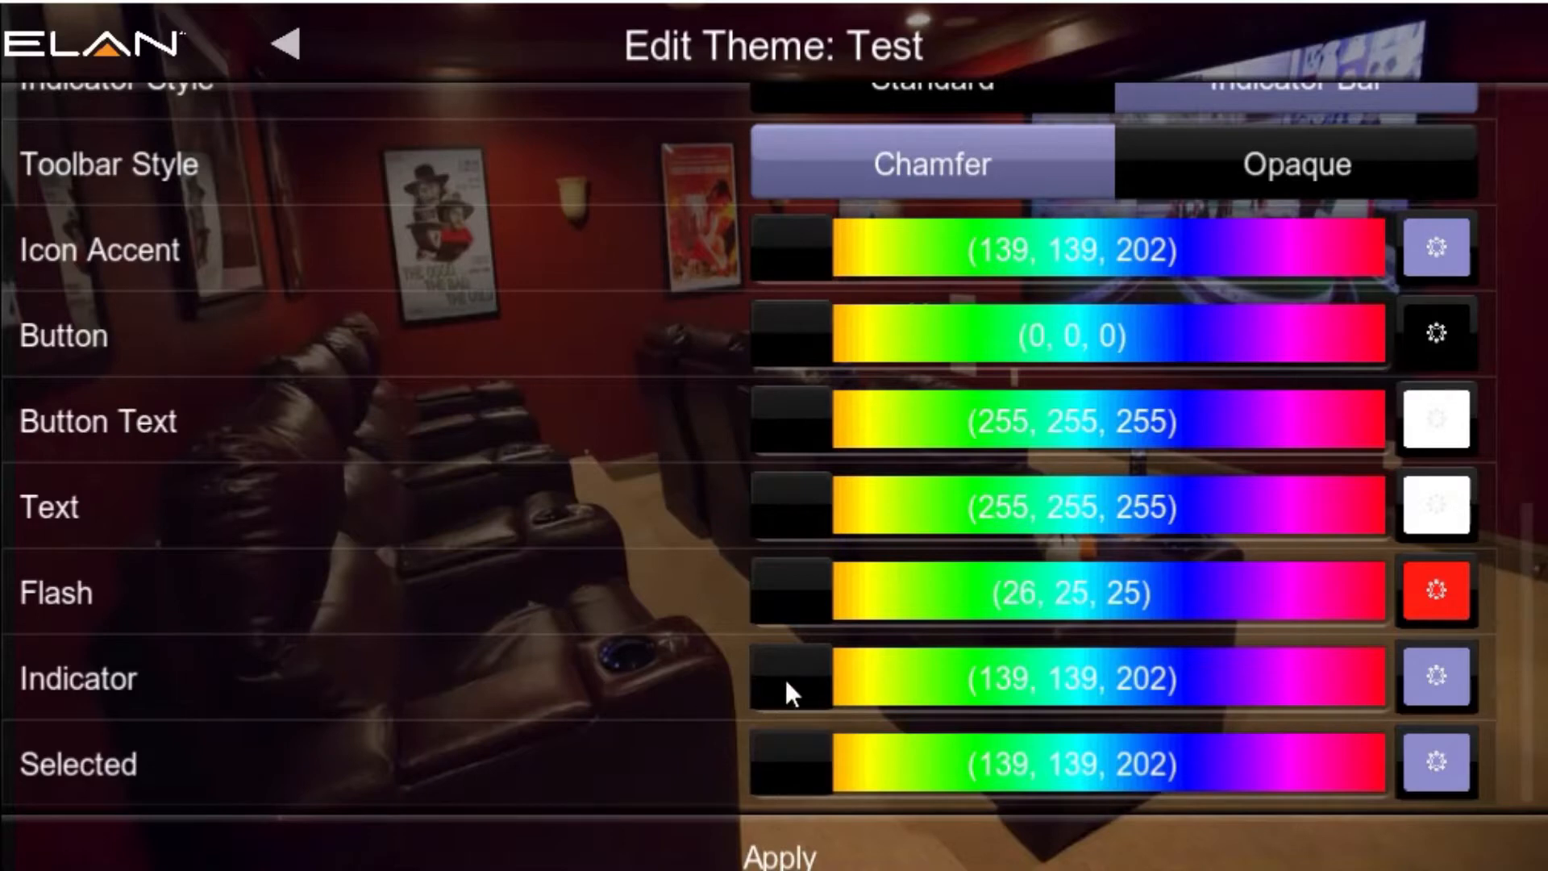
Step: Try red (255, 0, 0) and the green swatch #50FF81 as the theme's Indicator color
drag(1519, 626, 1516, 440)
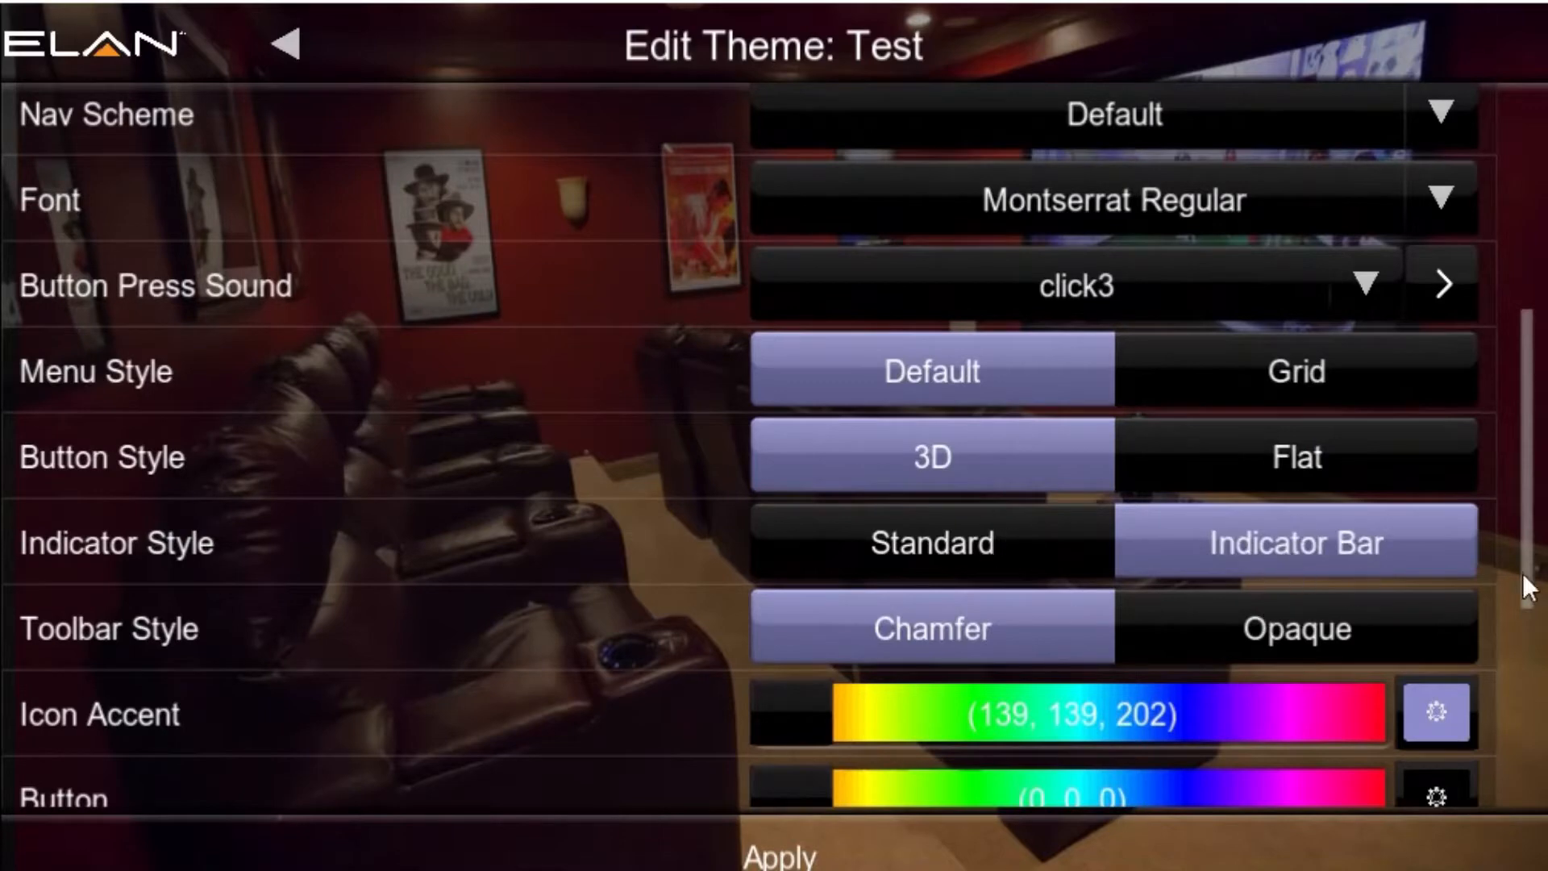
drag(1527, 563, 1505, 803)
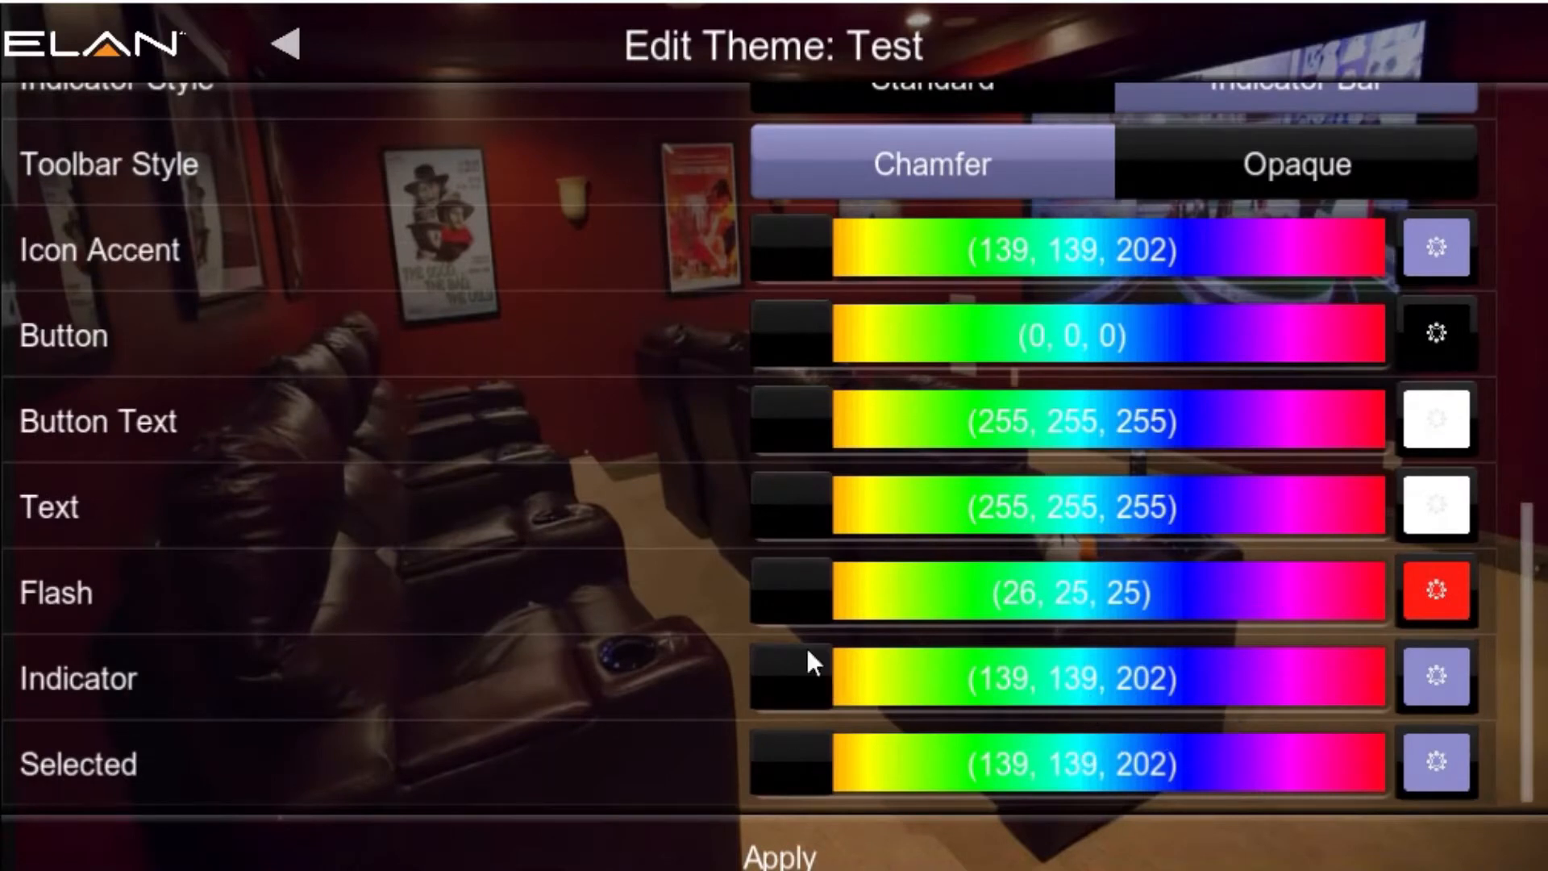
drag(807, 652, 788, 682)
click(1427, 684)
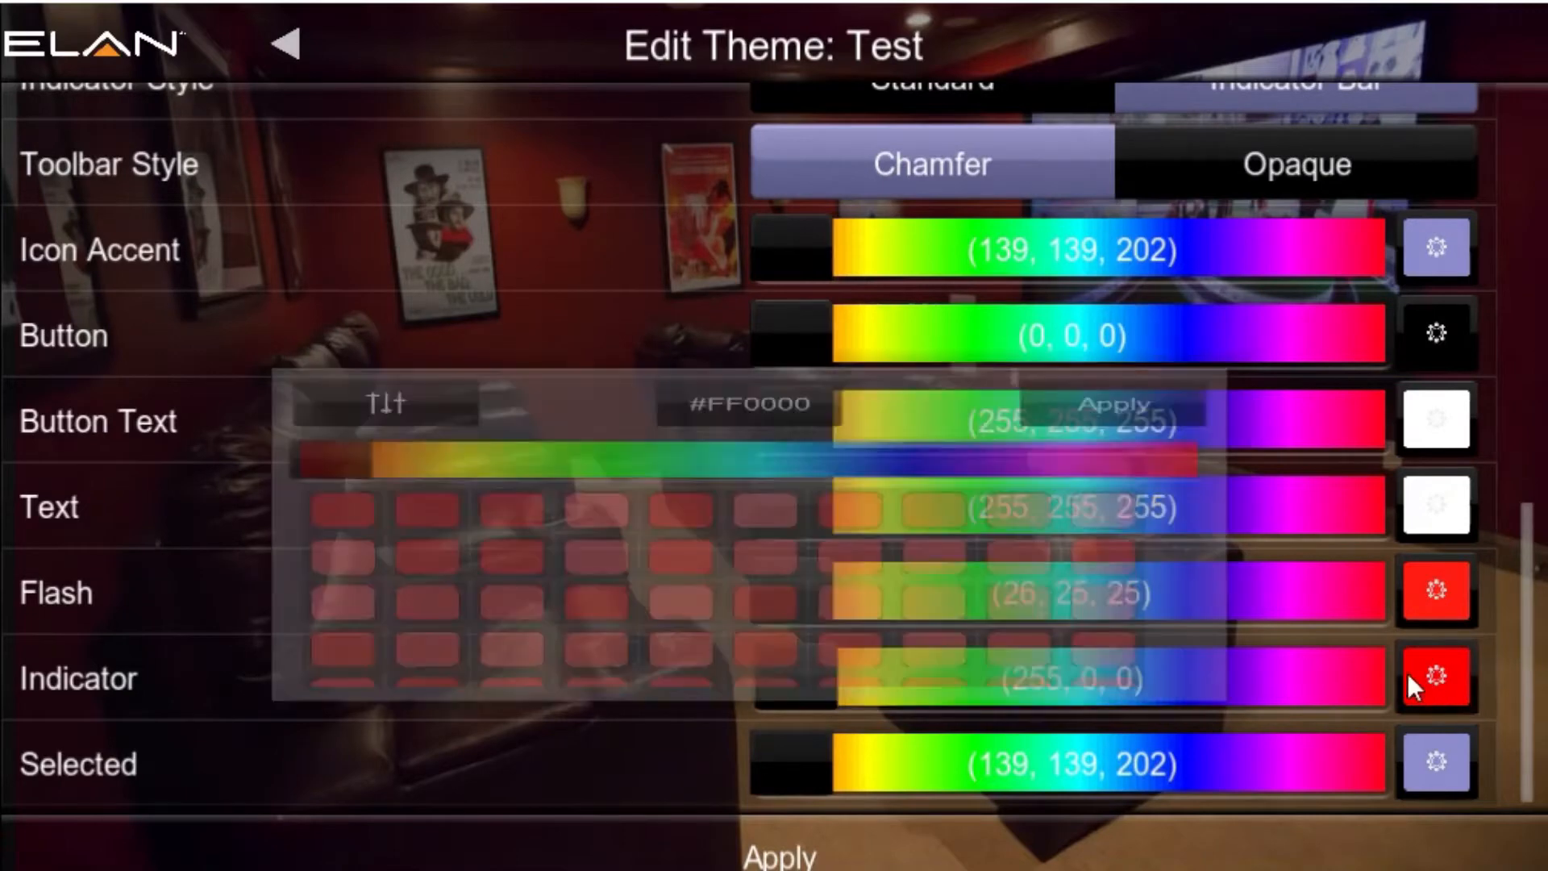
drag(336, 376, 737, 409)
click(776, 578)
click(1087, 307)
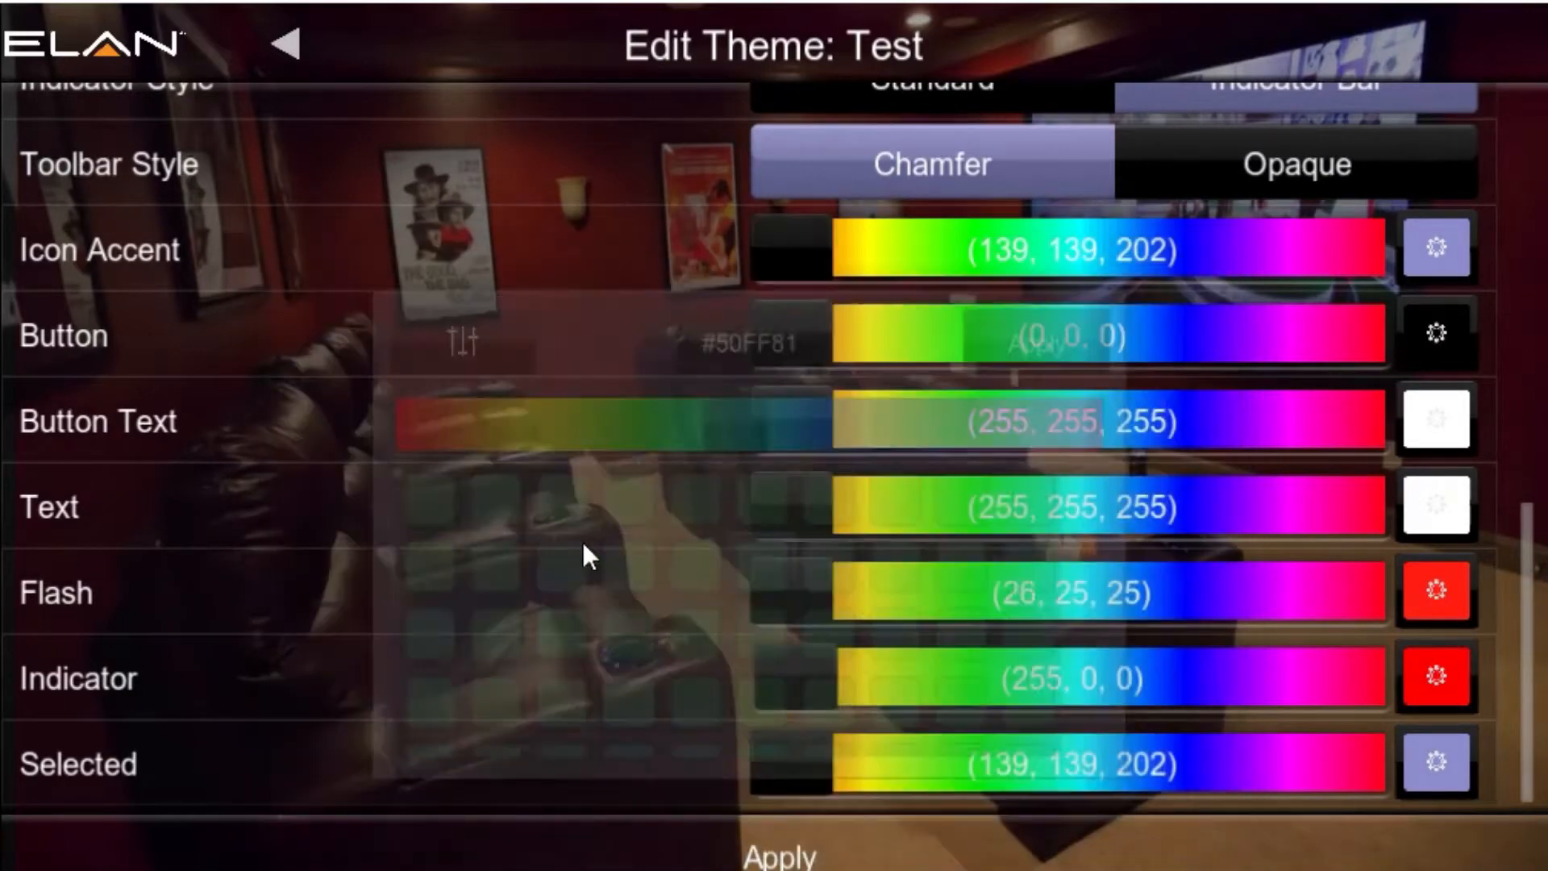
Step: Set the theme's Indicator color to the cyan swatch #17ECFF
click(1434, 679)
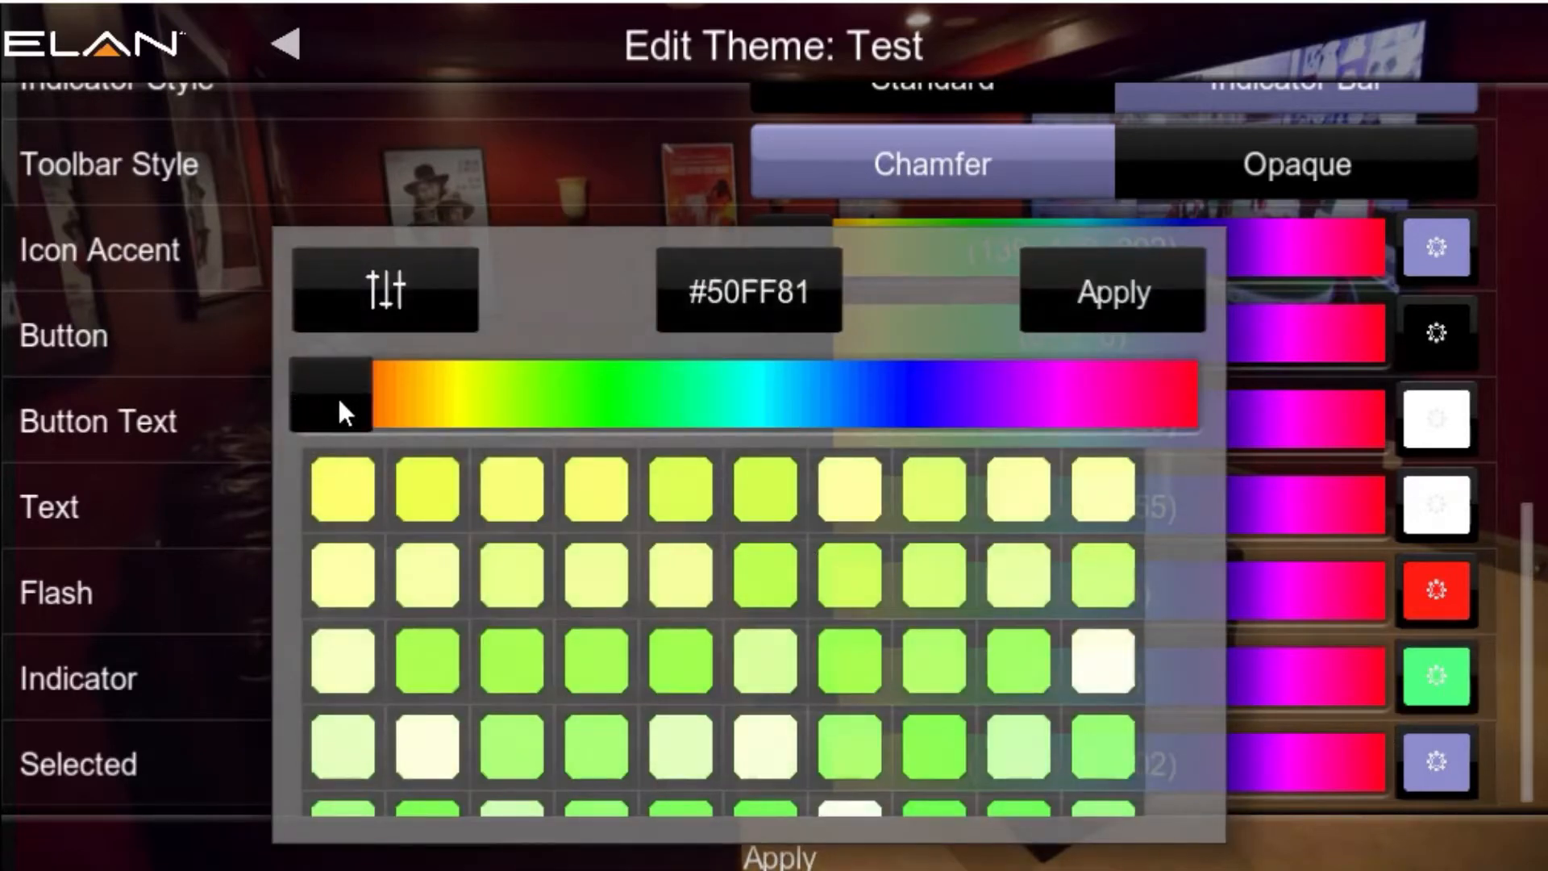
drag(337, 403, 791, 408)
click(790, 654)
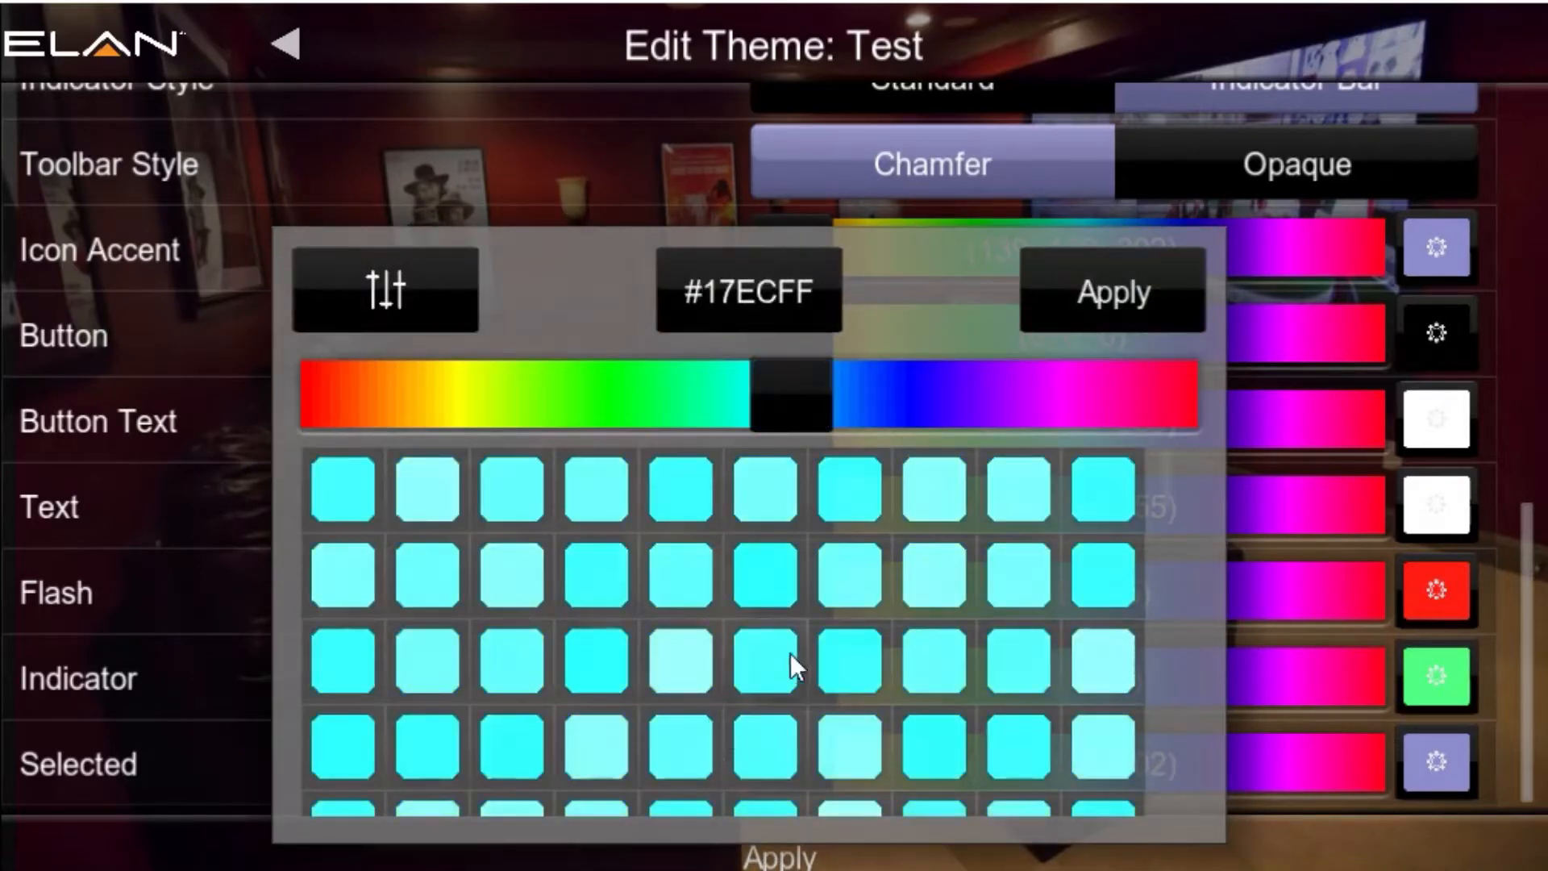
click(1084, 294)
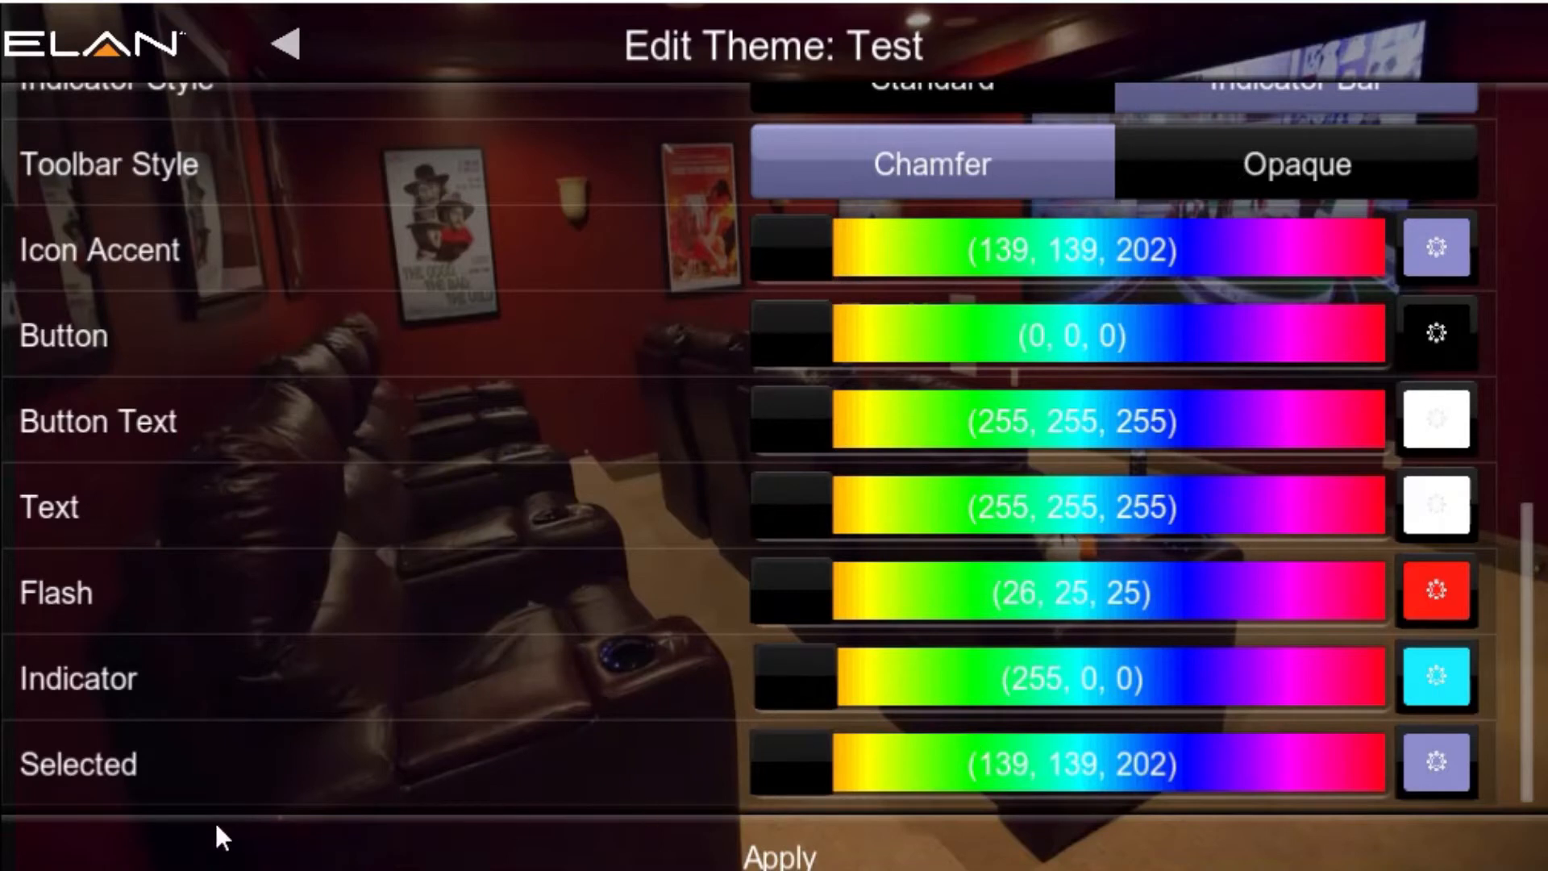
Step: Set the Selected color to the blue swatch (2, 51, 255) and apply the edits to the Test theme
click(1451, 770)
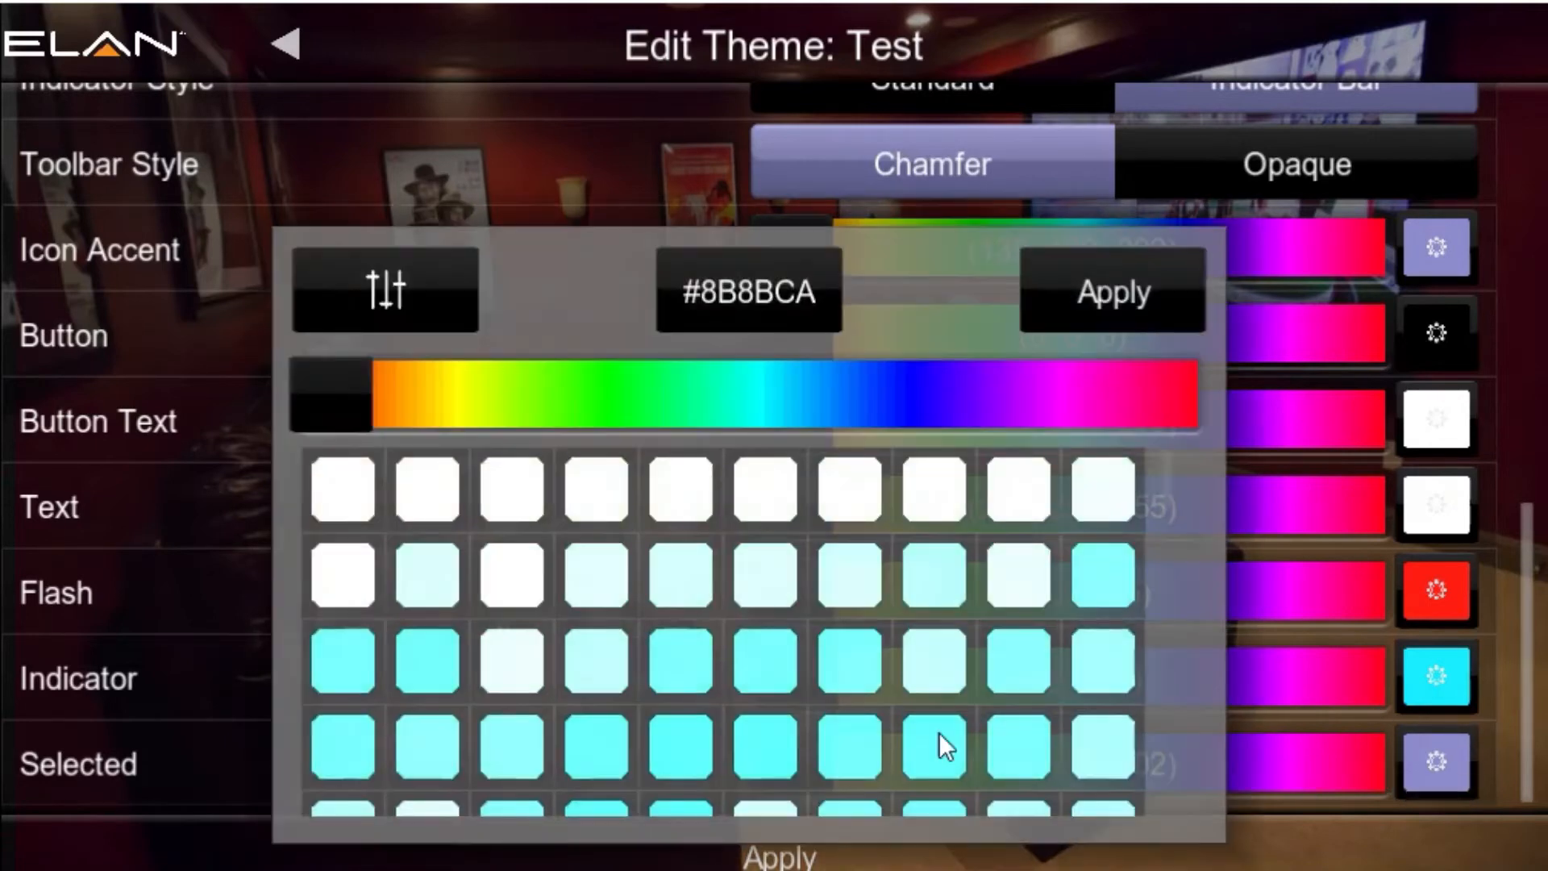
drag(330, 395, 925, 427)
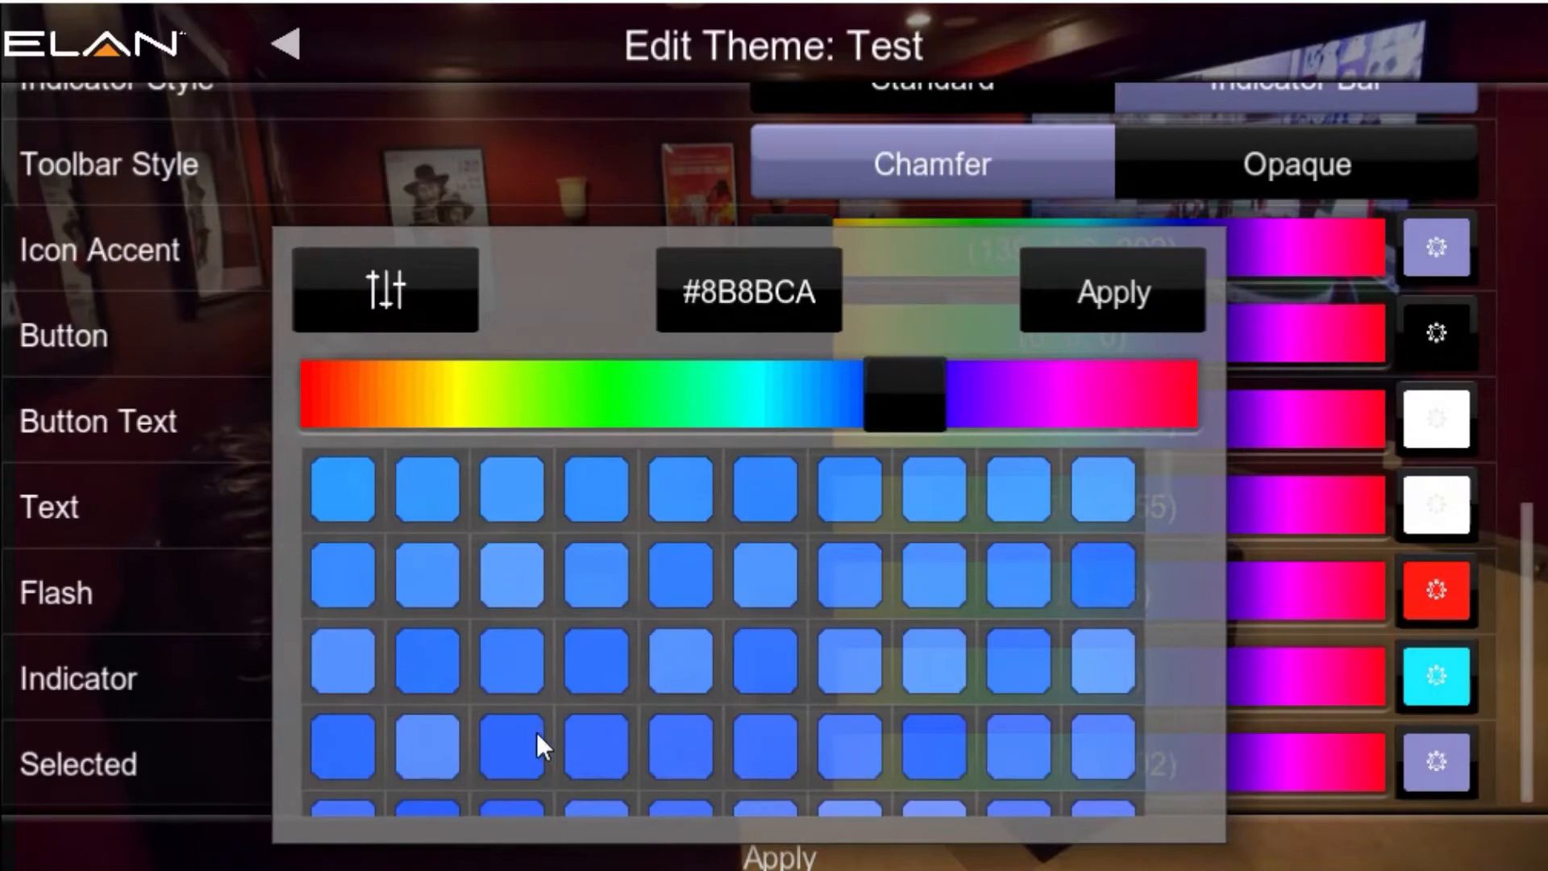
click(519, 741)
click(1112, 274)
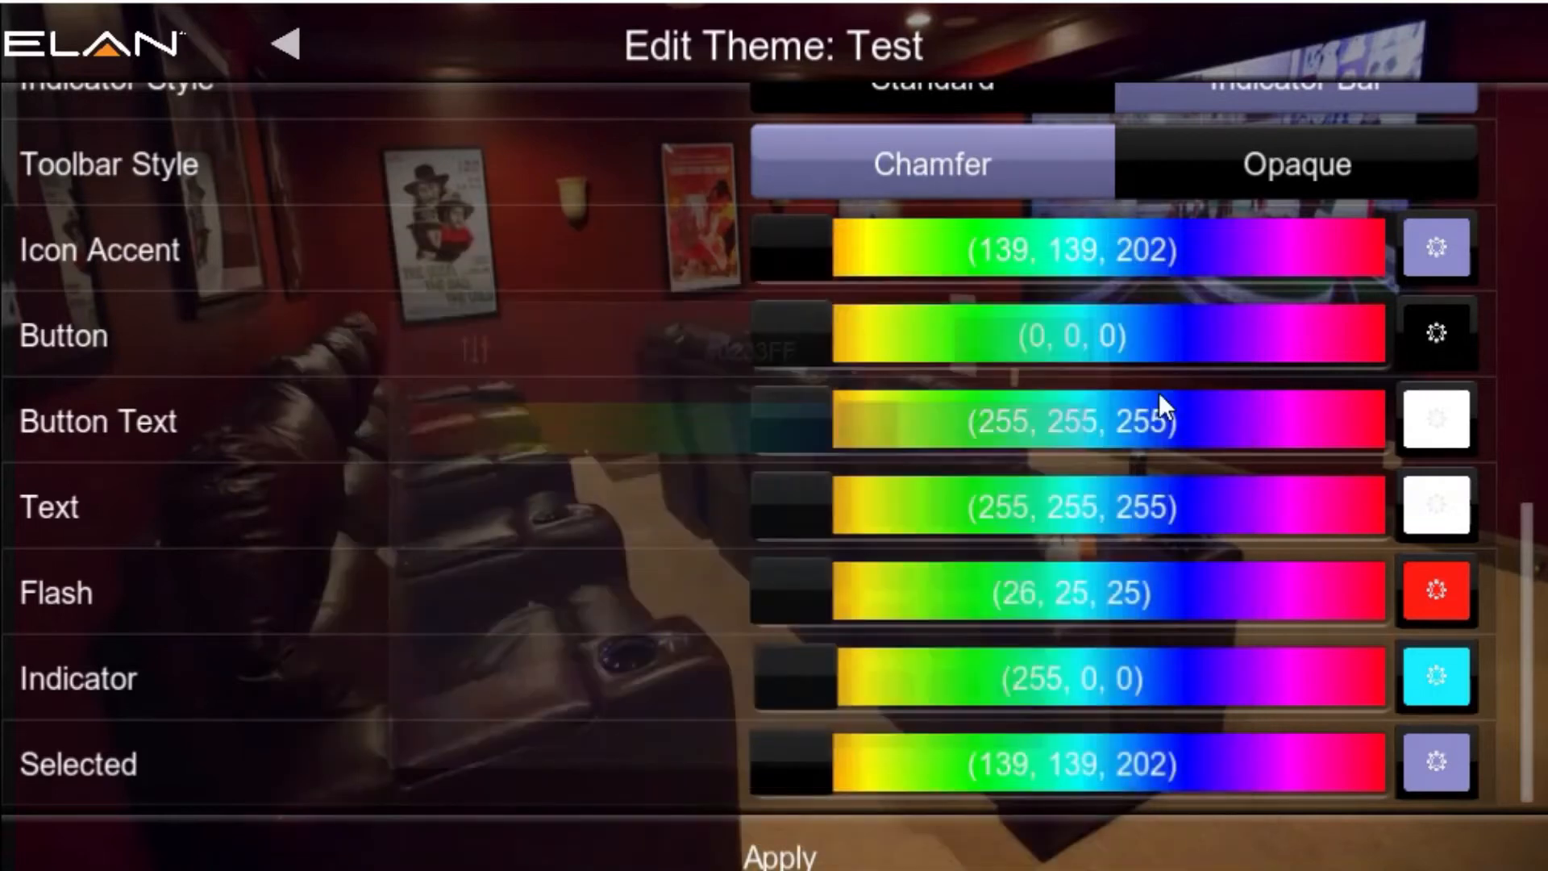
click(778, 861)
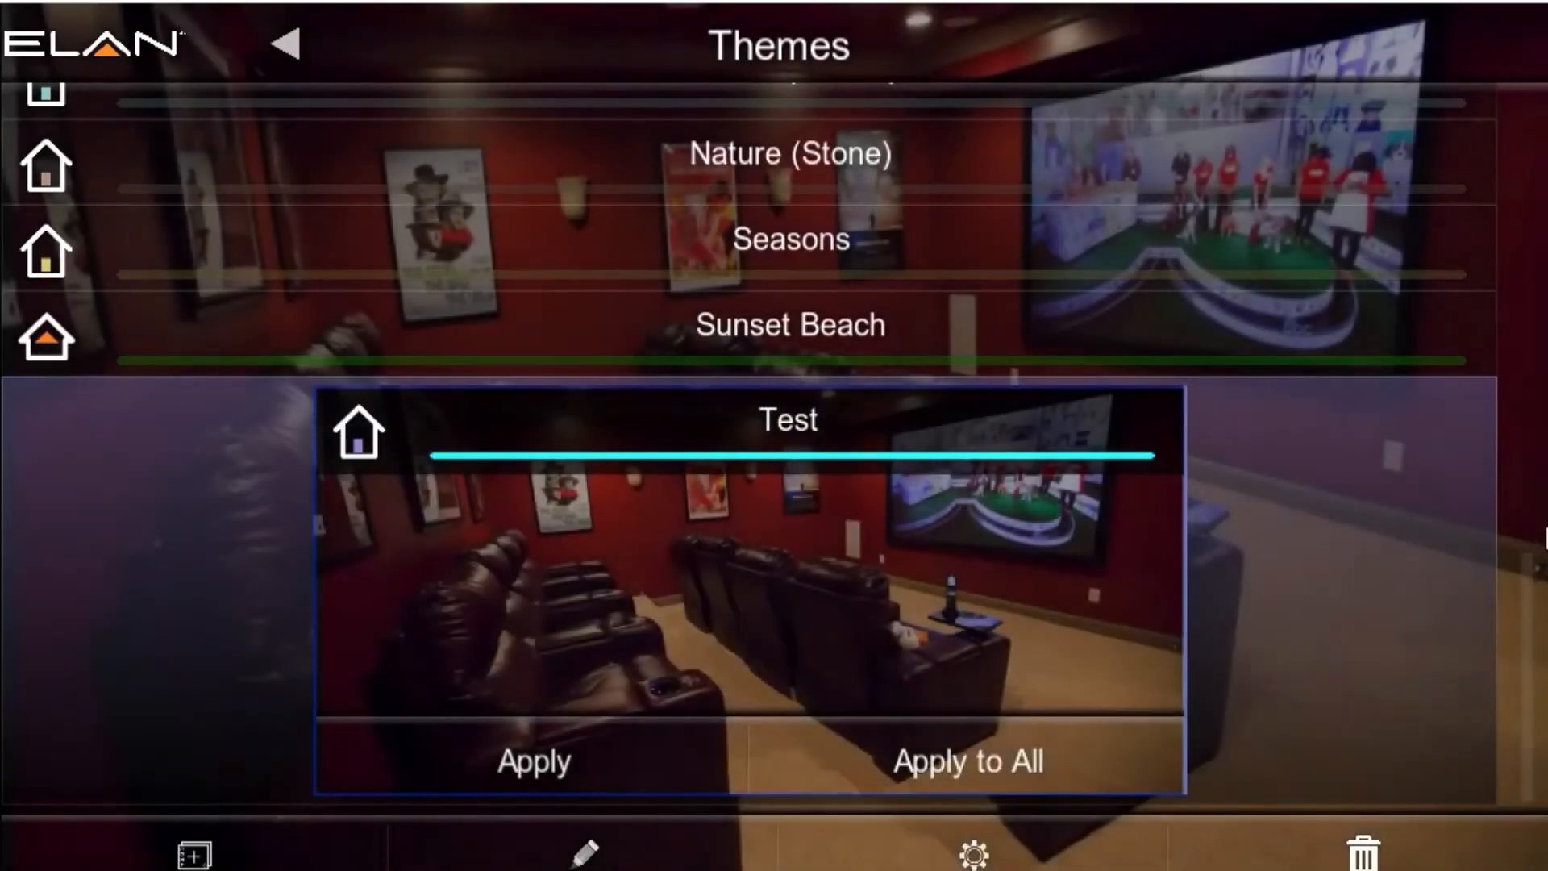
Step: Reopen the Test theme's settings and review its saved colors, background, icon set, nav scheme and font
scroll(1540, 532, up, 5)
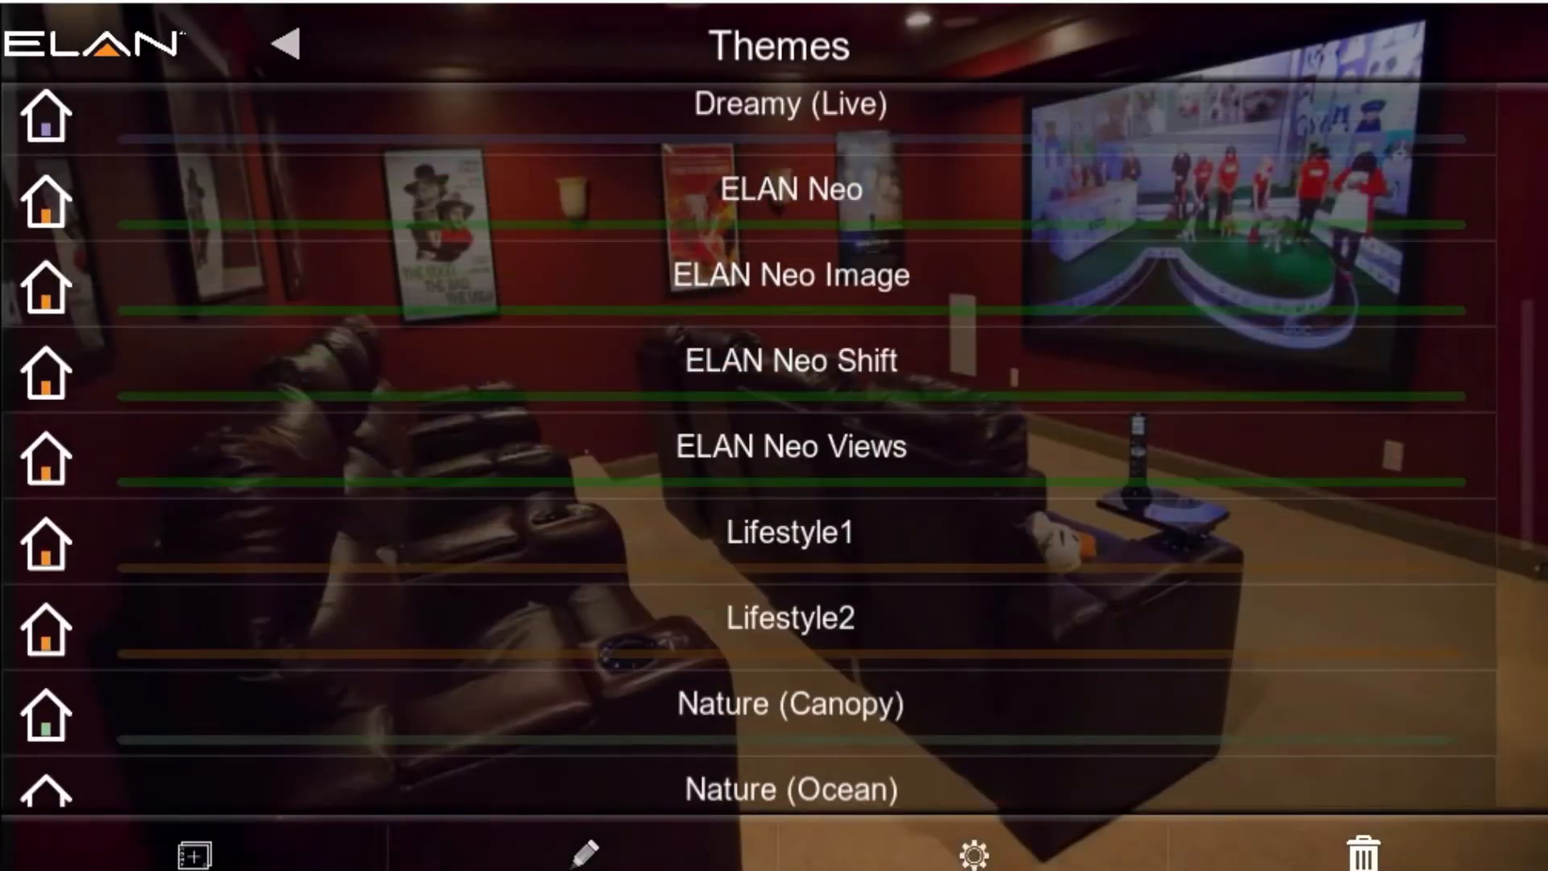
click(974, 856)
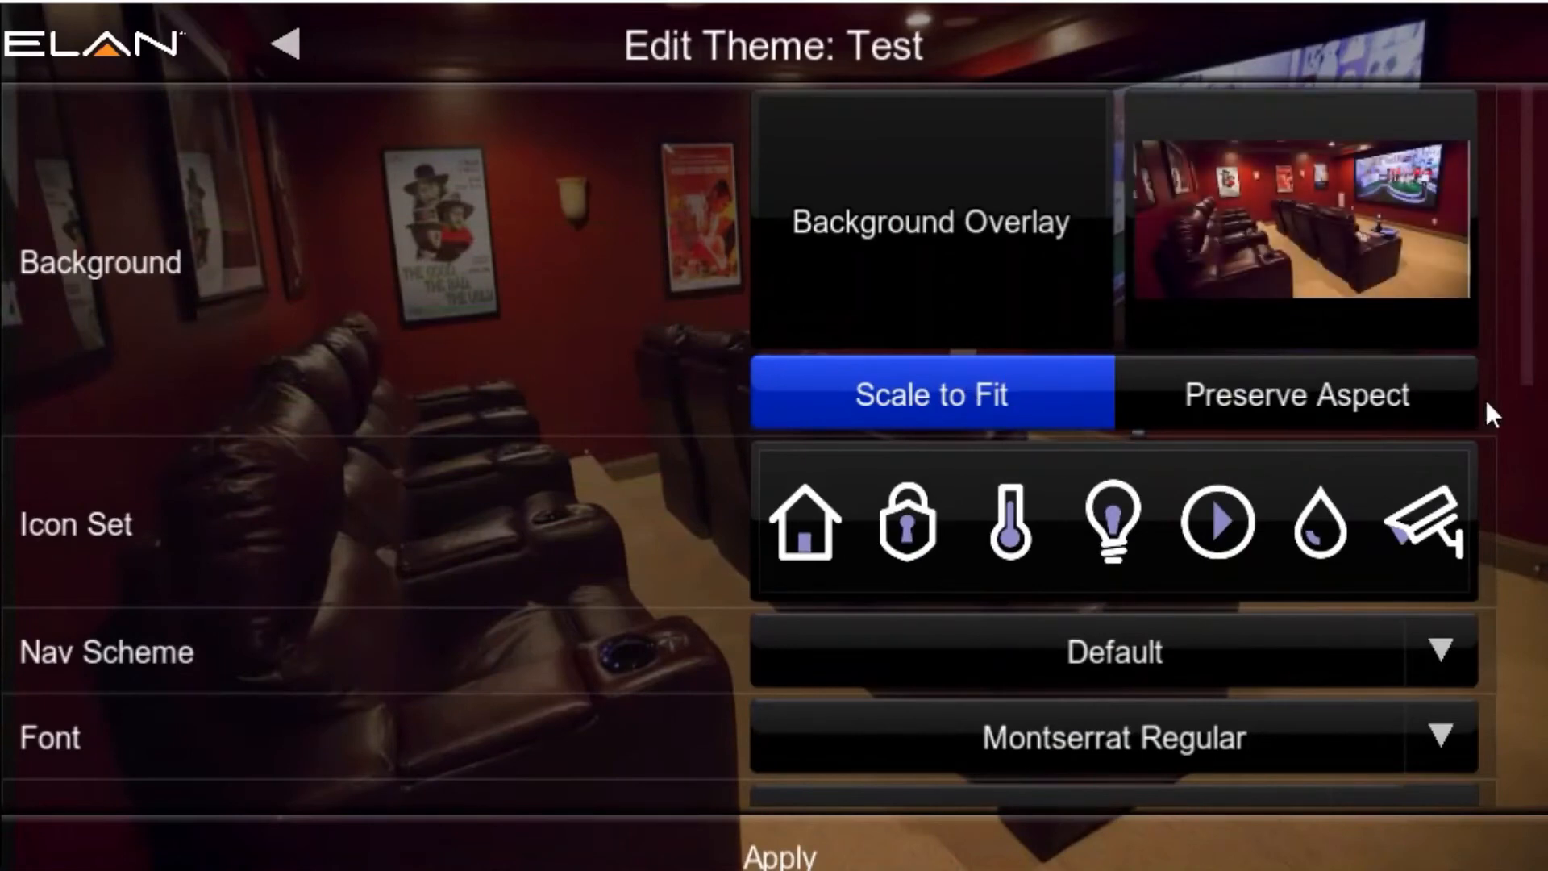
drag(1525, 317, 1501, 743)
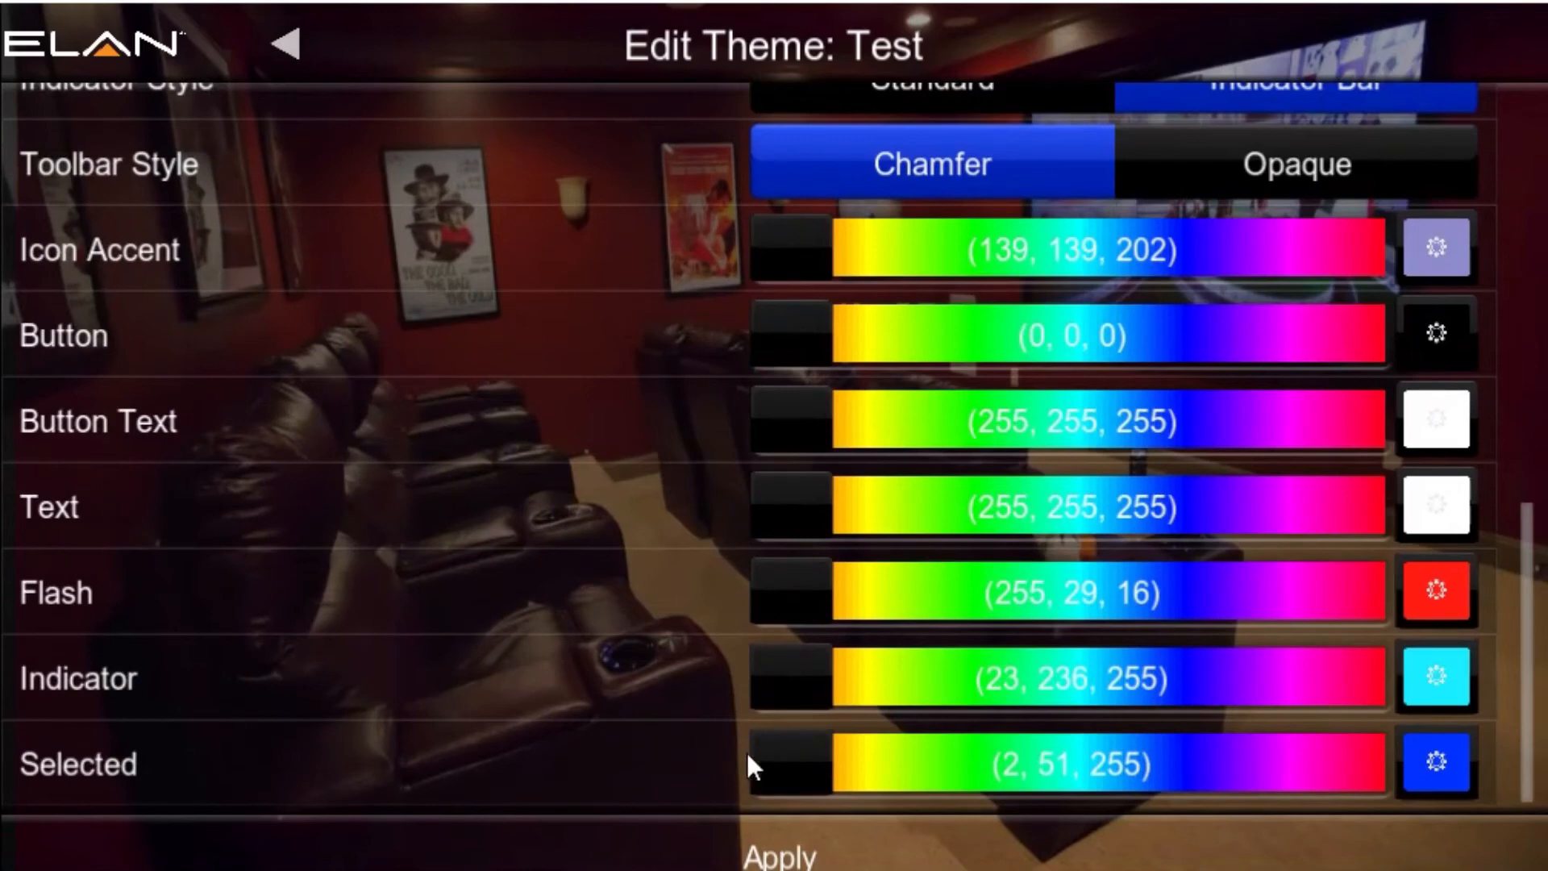
drag(1521, 689, 1503, 230)
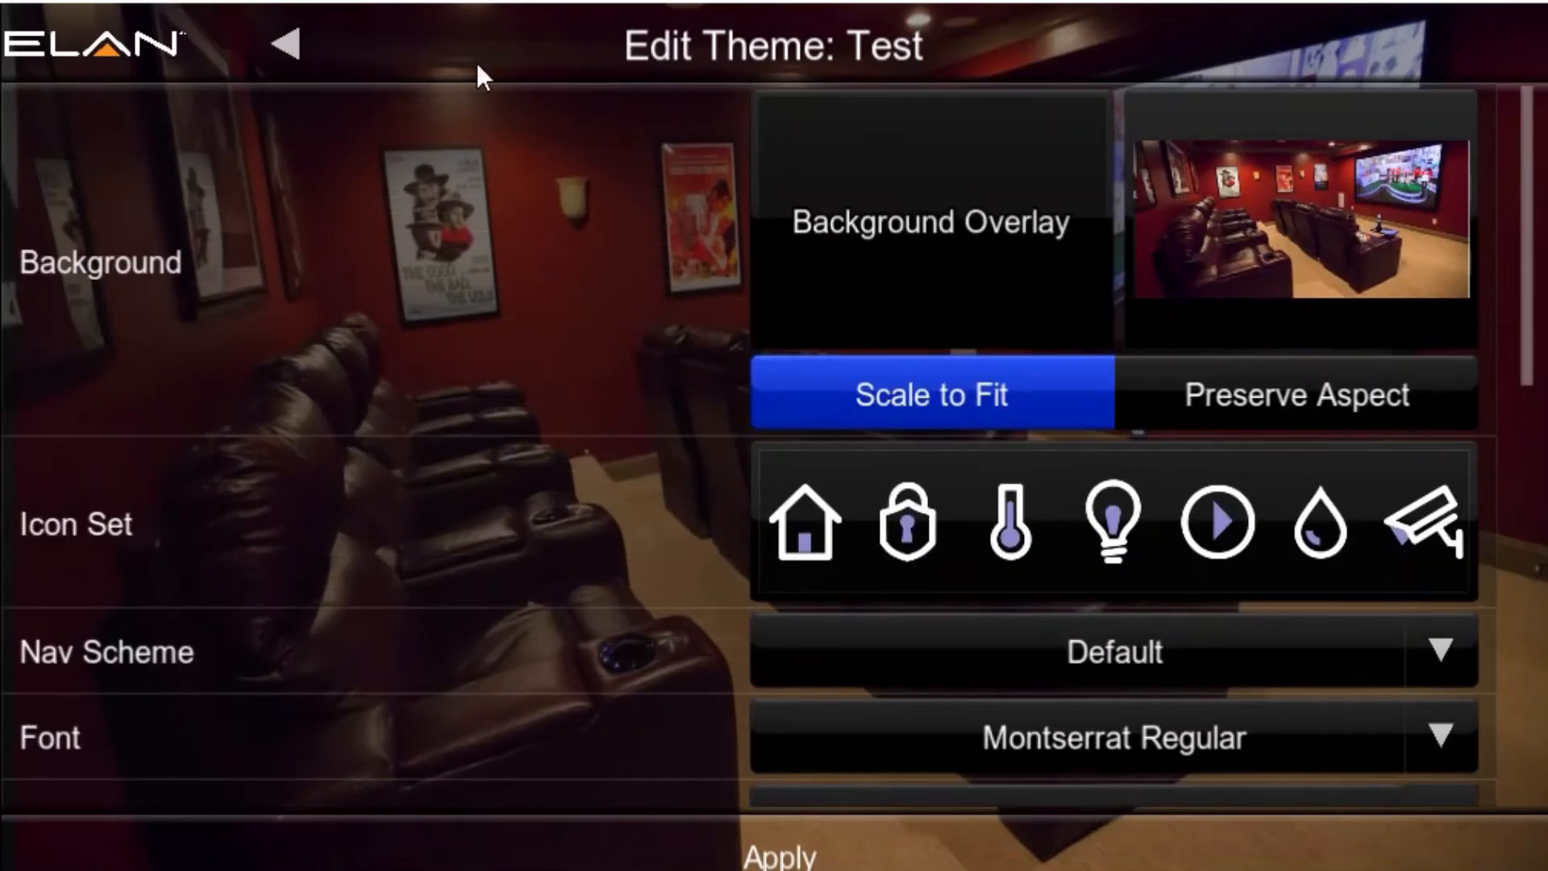
drag(1532, 327, 1479, 242)
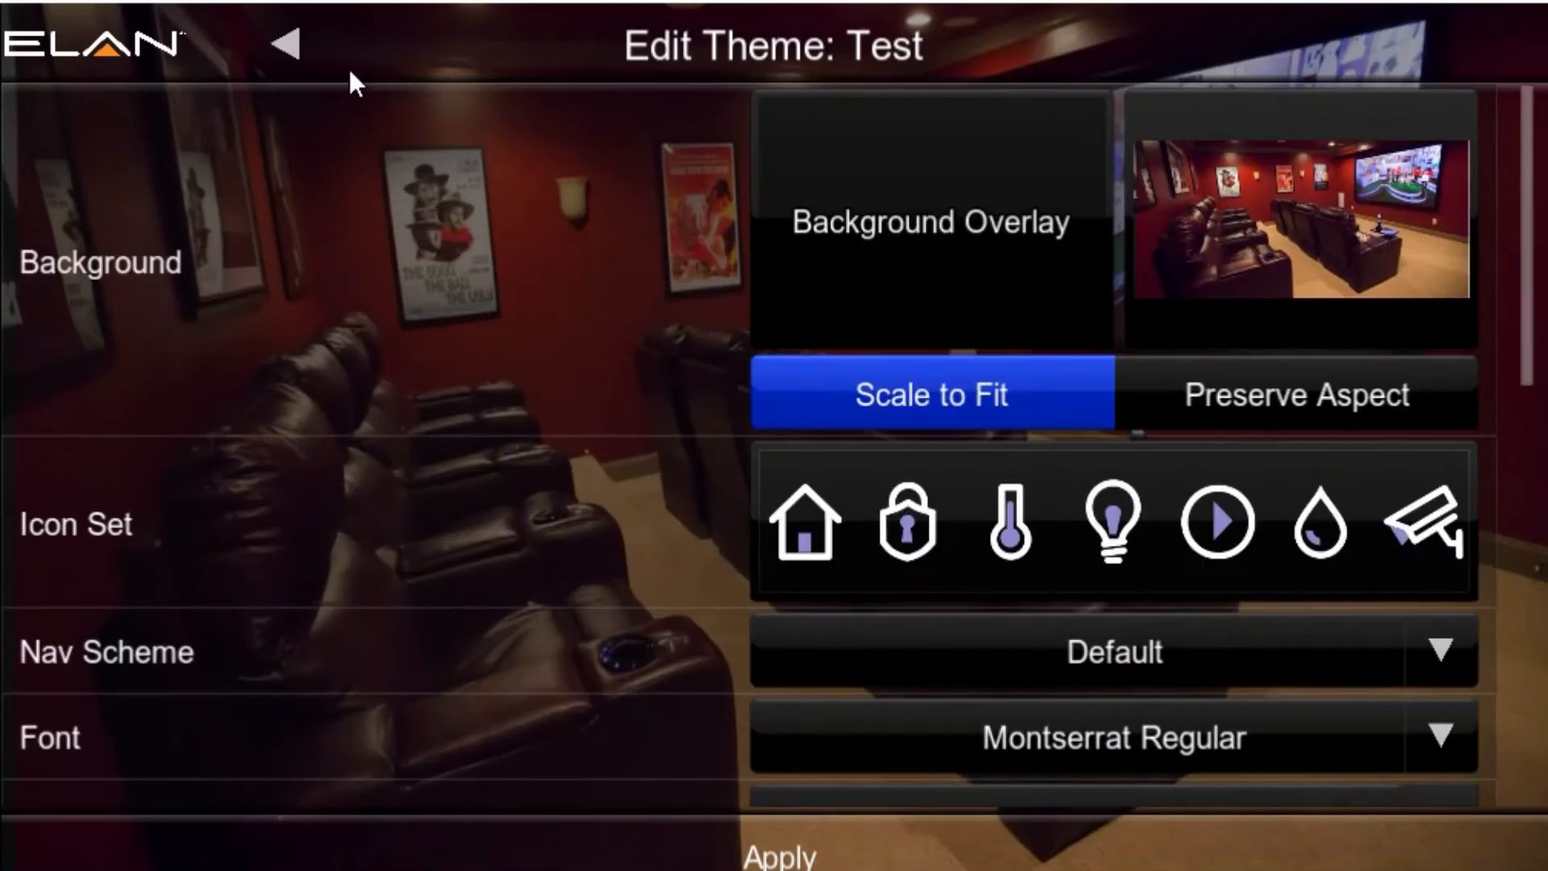